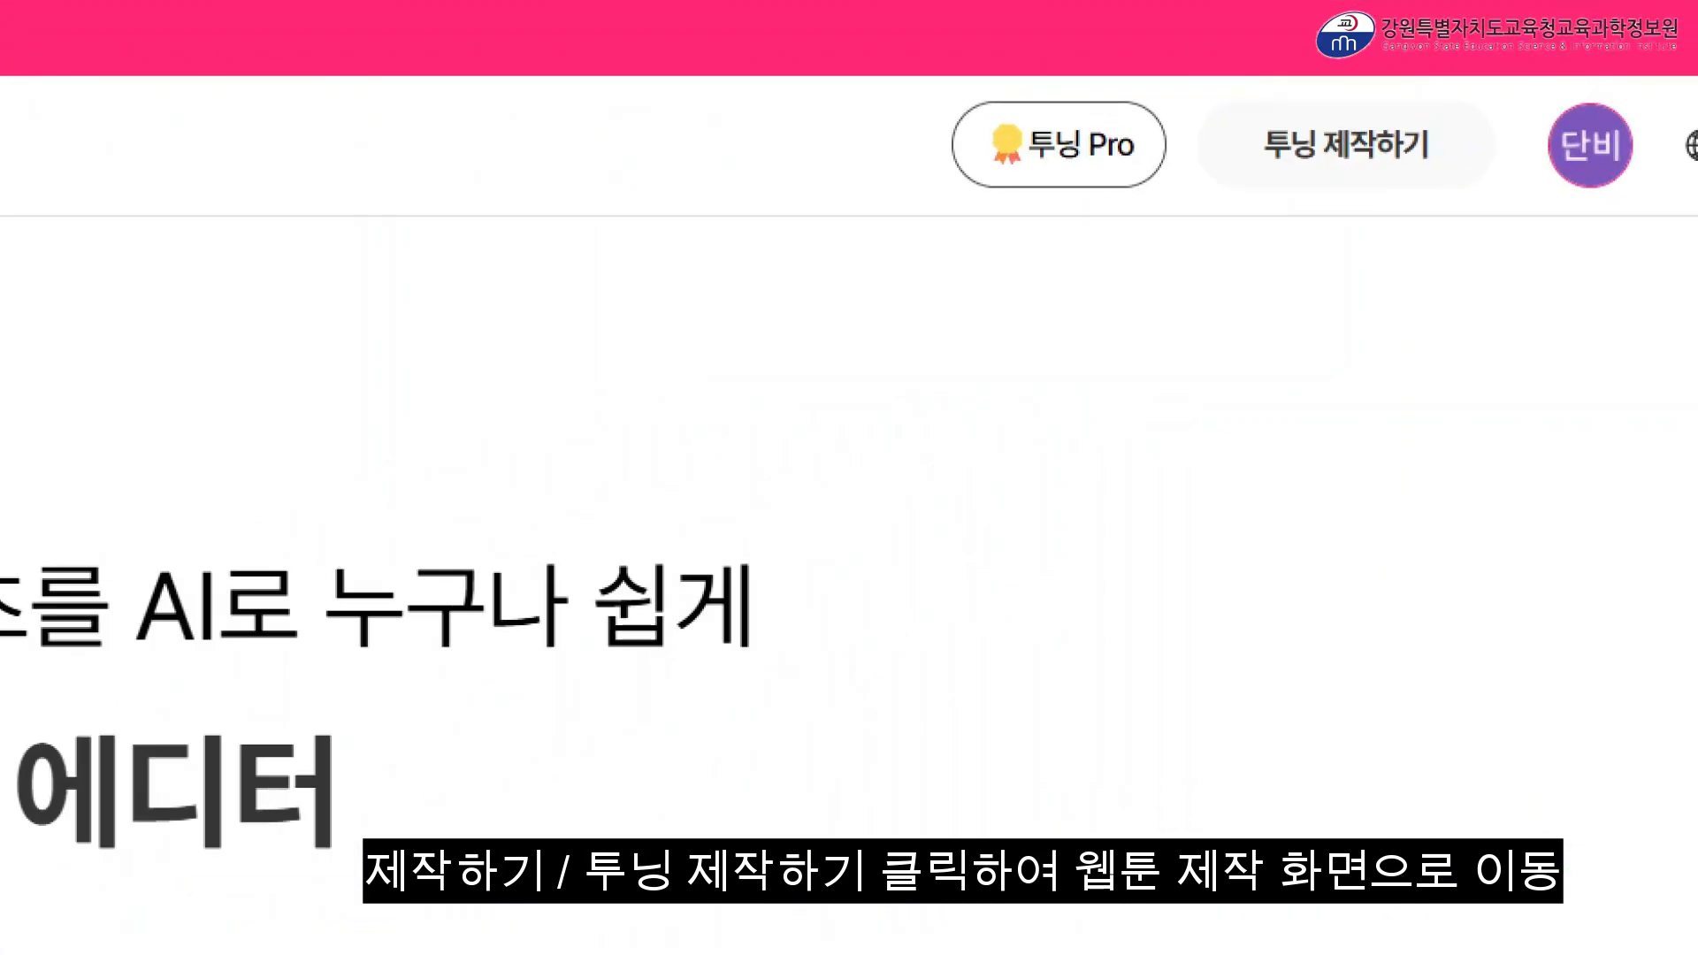
mouse_move(1188, 100)
left_mouse_down()
mouse_move(1251, 160)
mouse_move(1440, 205)
mouse_move(1509, 200)
left_mouse_up()
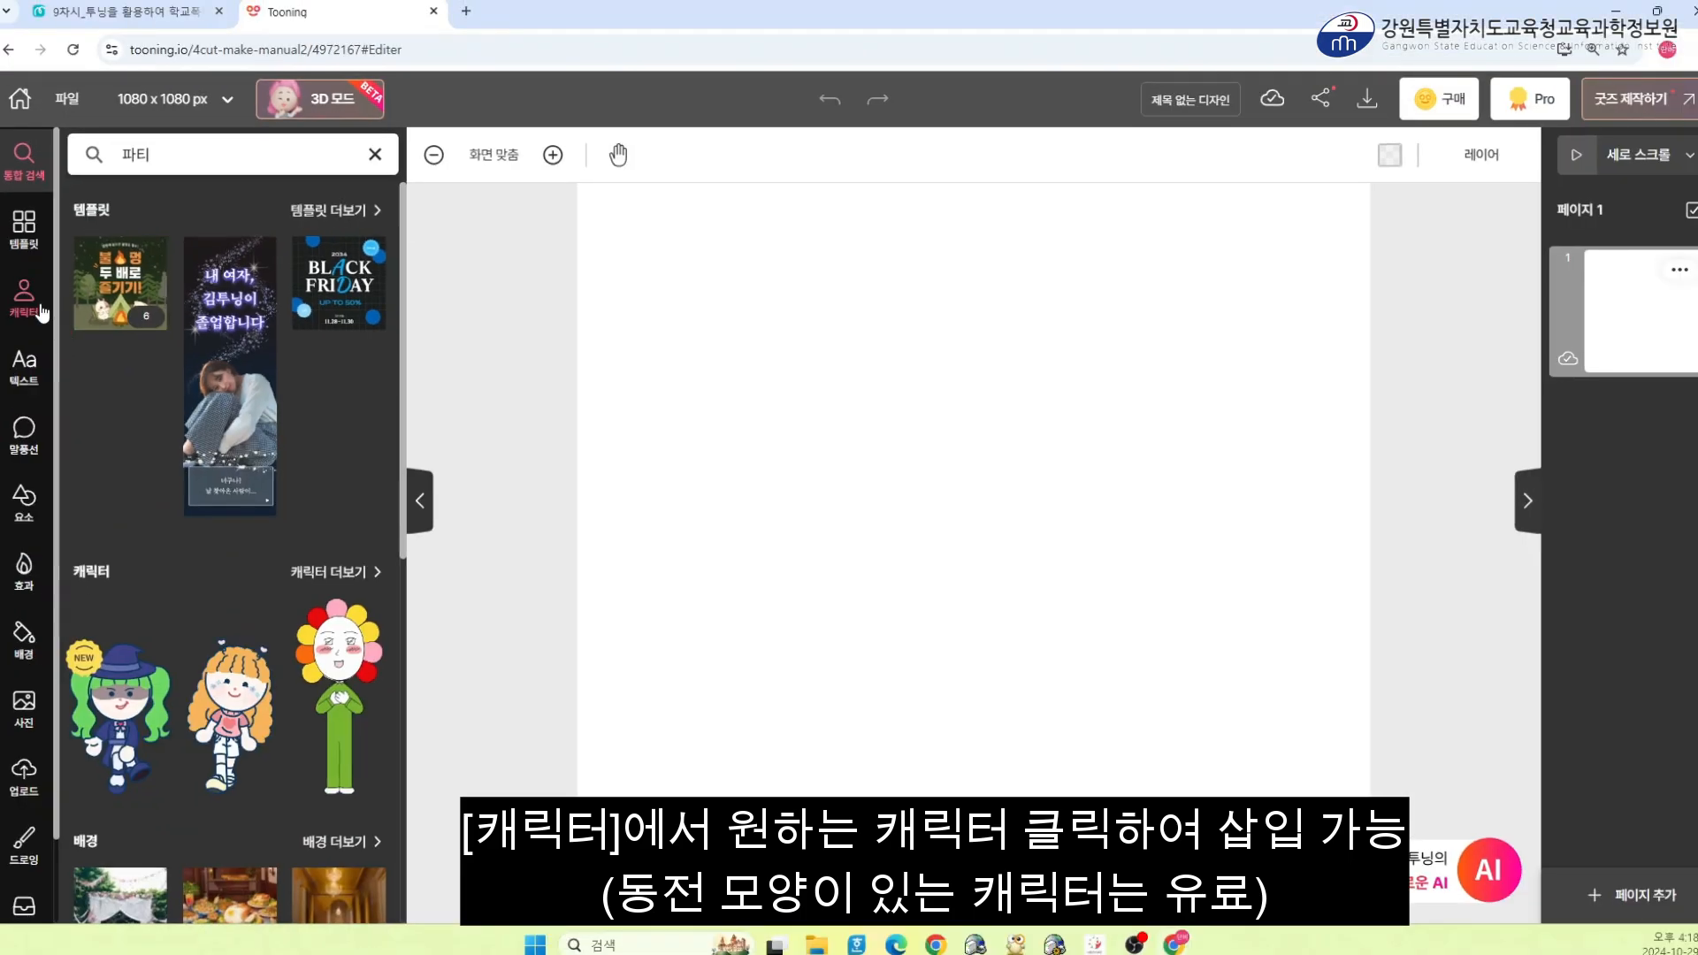
Open the character library and insert the pink-haired girl from the 동글이 set onto the canvas
left_click(88, 345)
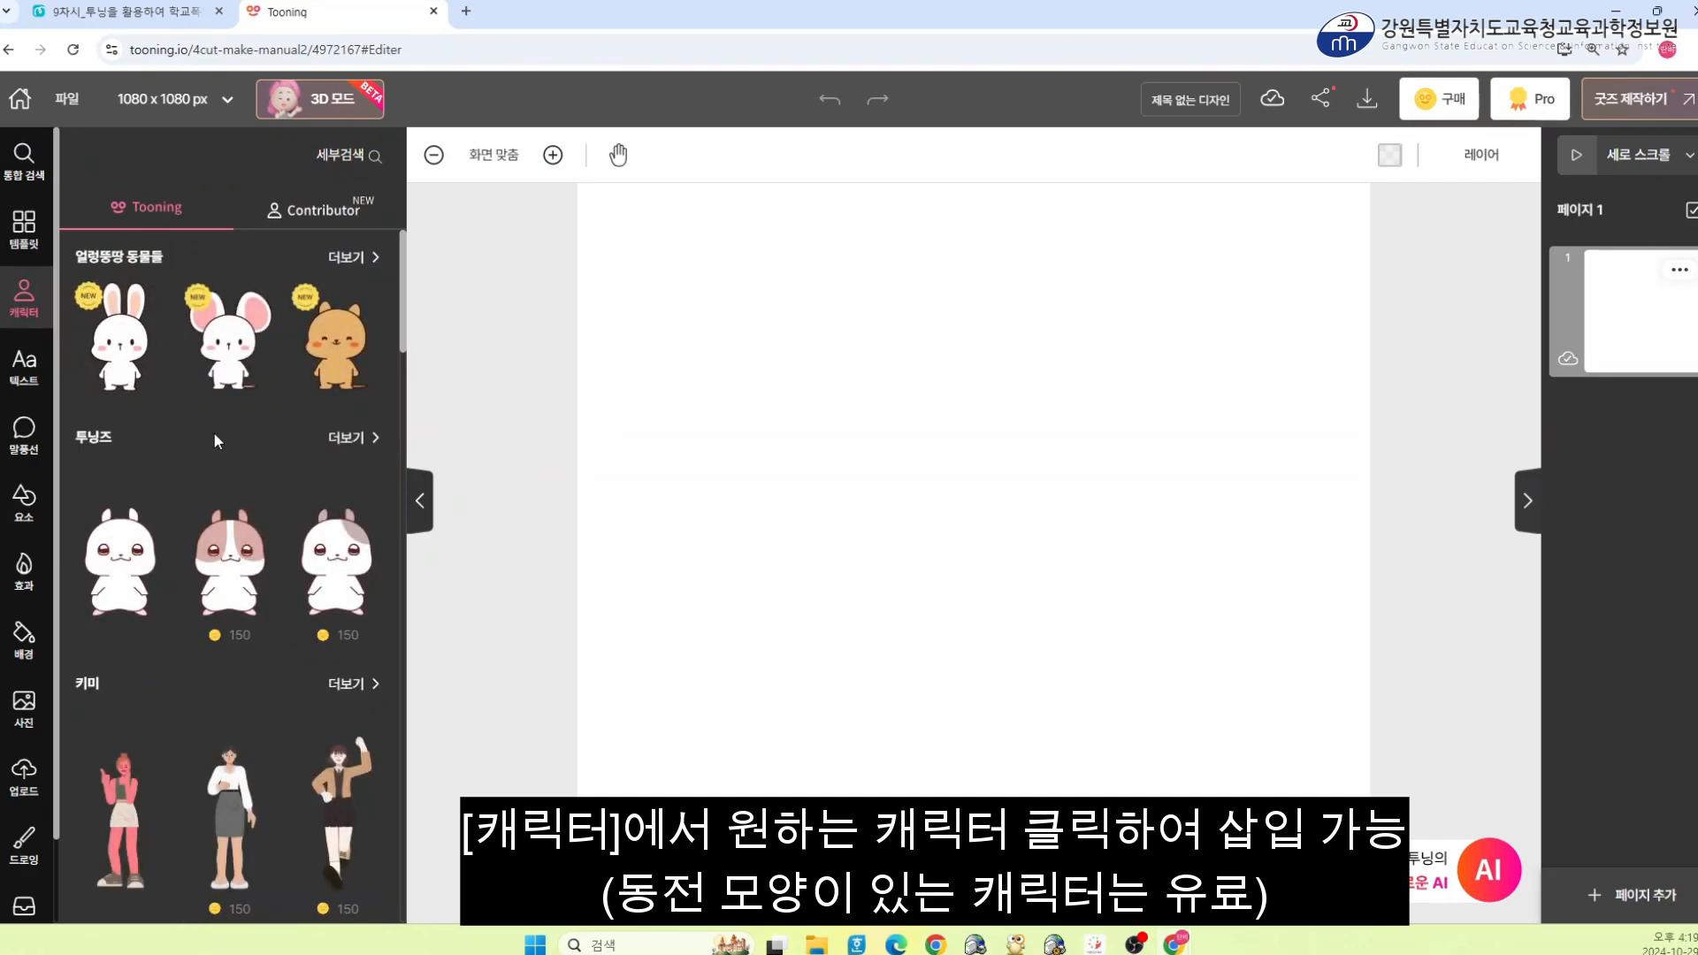
scroll(214, 433, "down", 1)
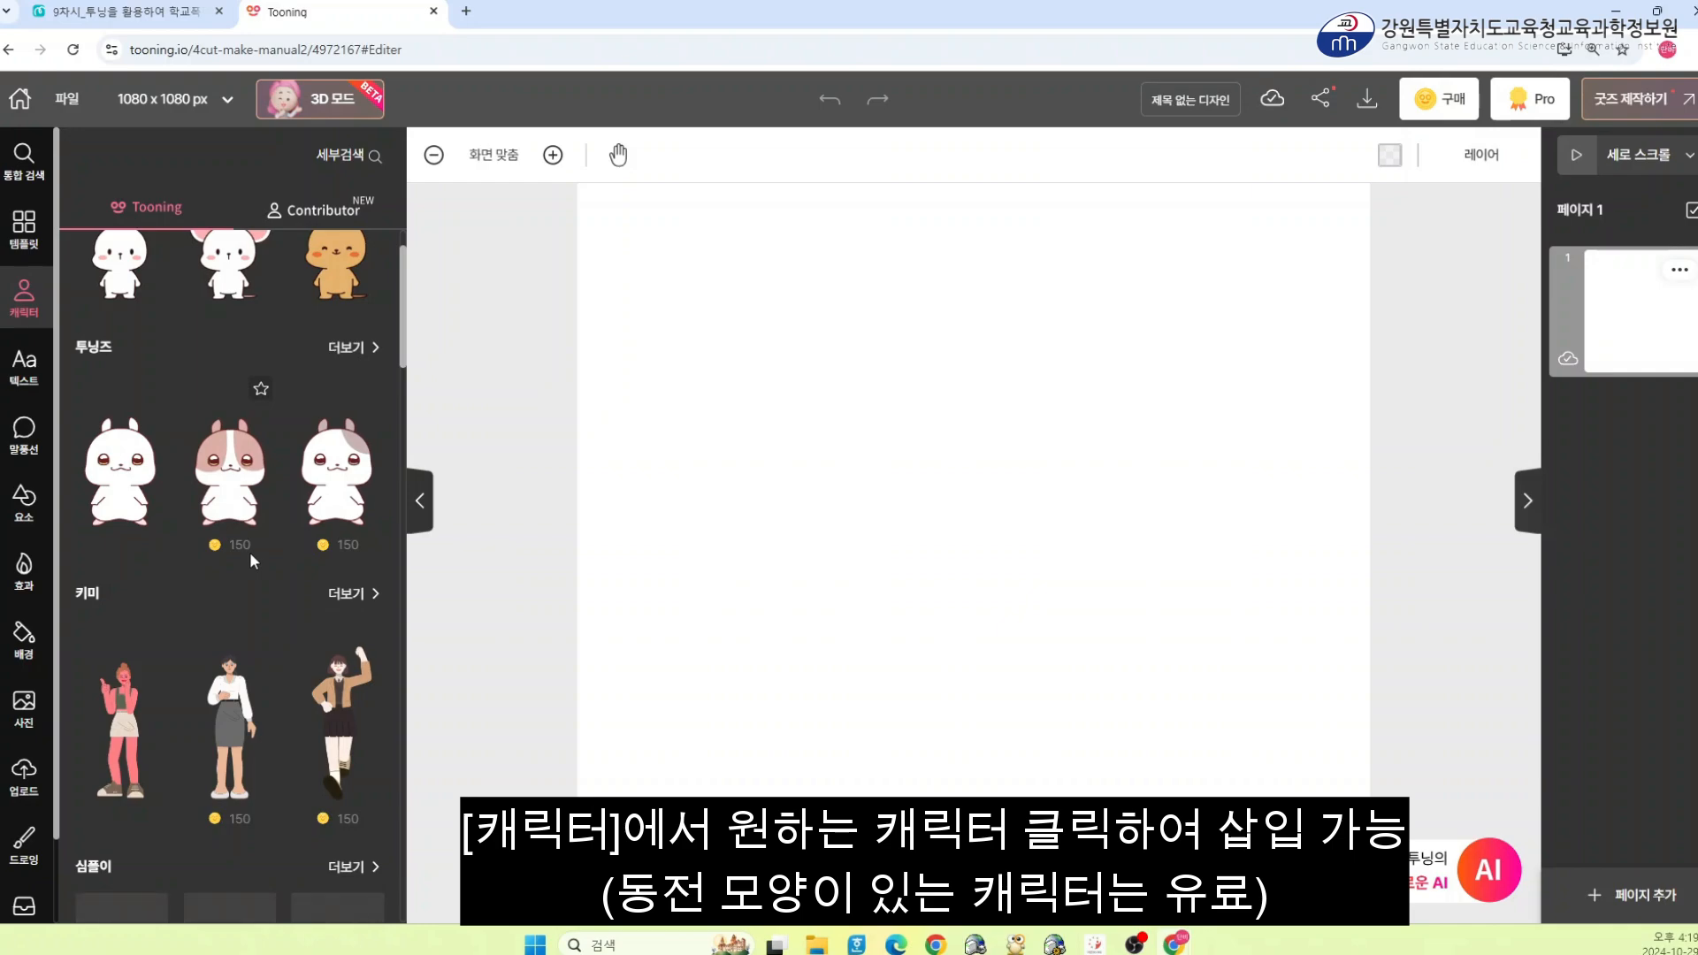
scroll(122, 502, "down", 1)
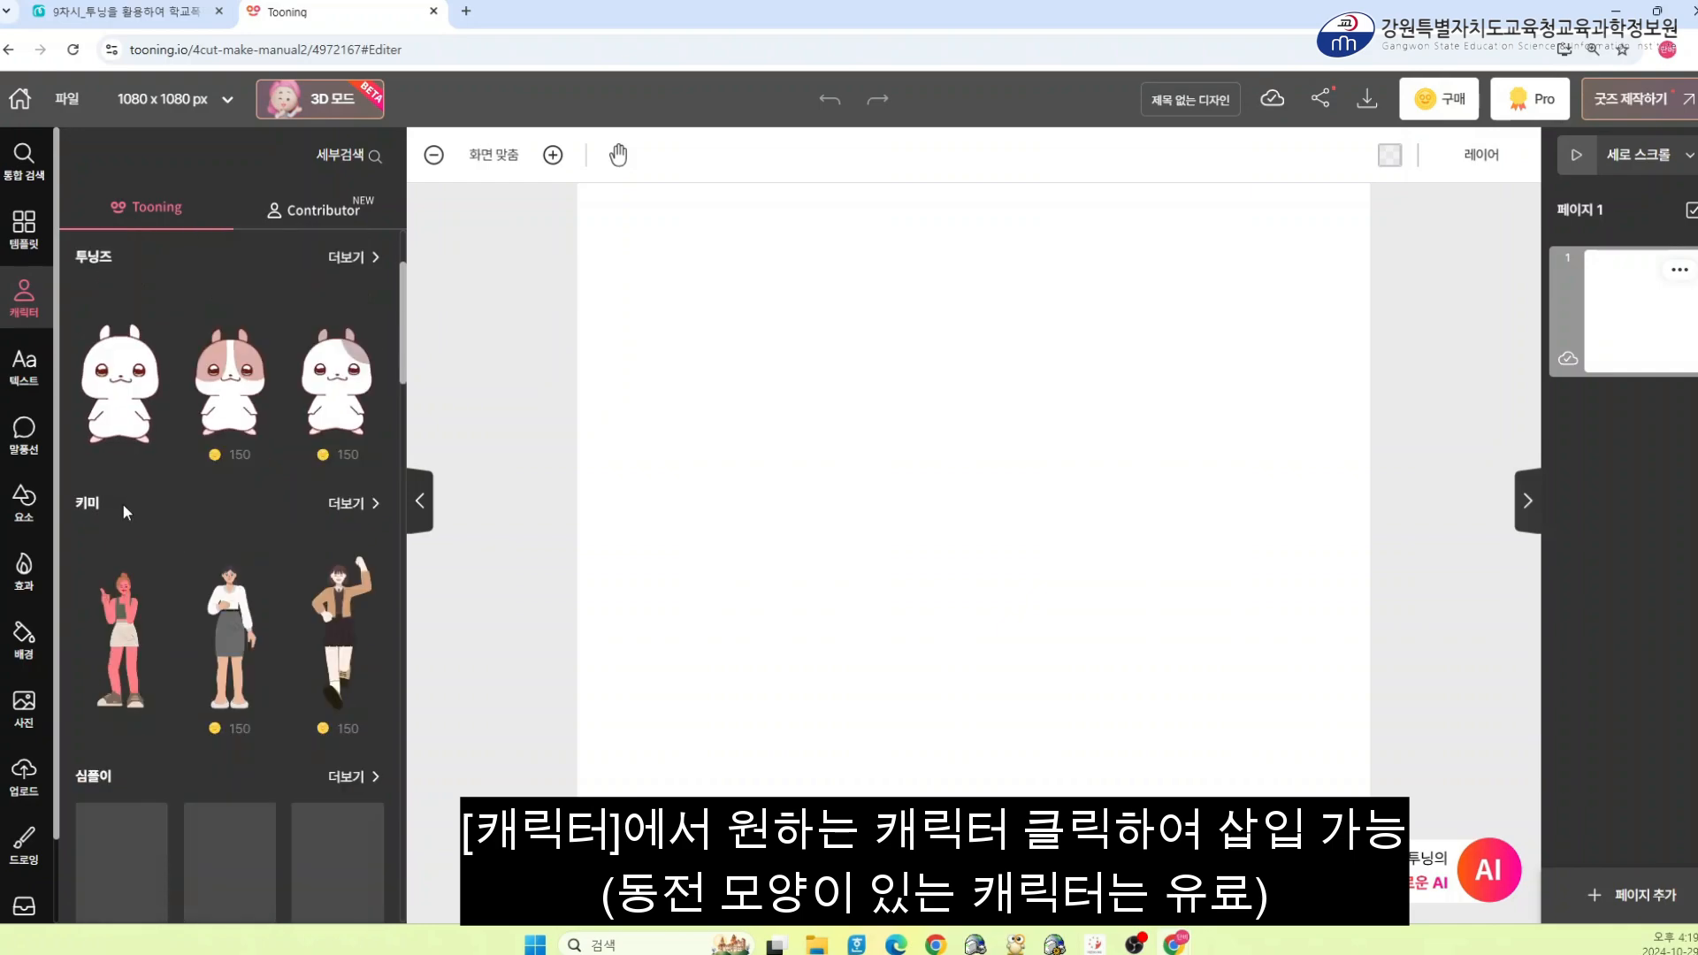
scroll(124, 513, "up", 3)
scroll(142, 567, "down", 3)
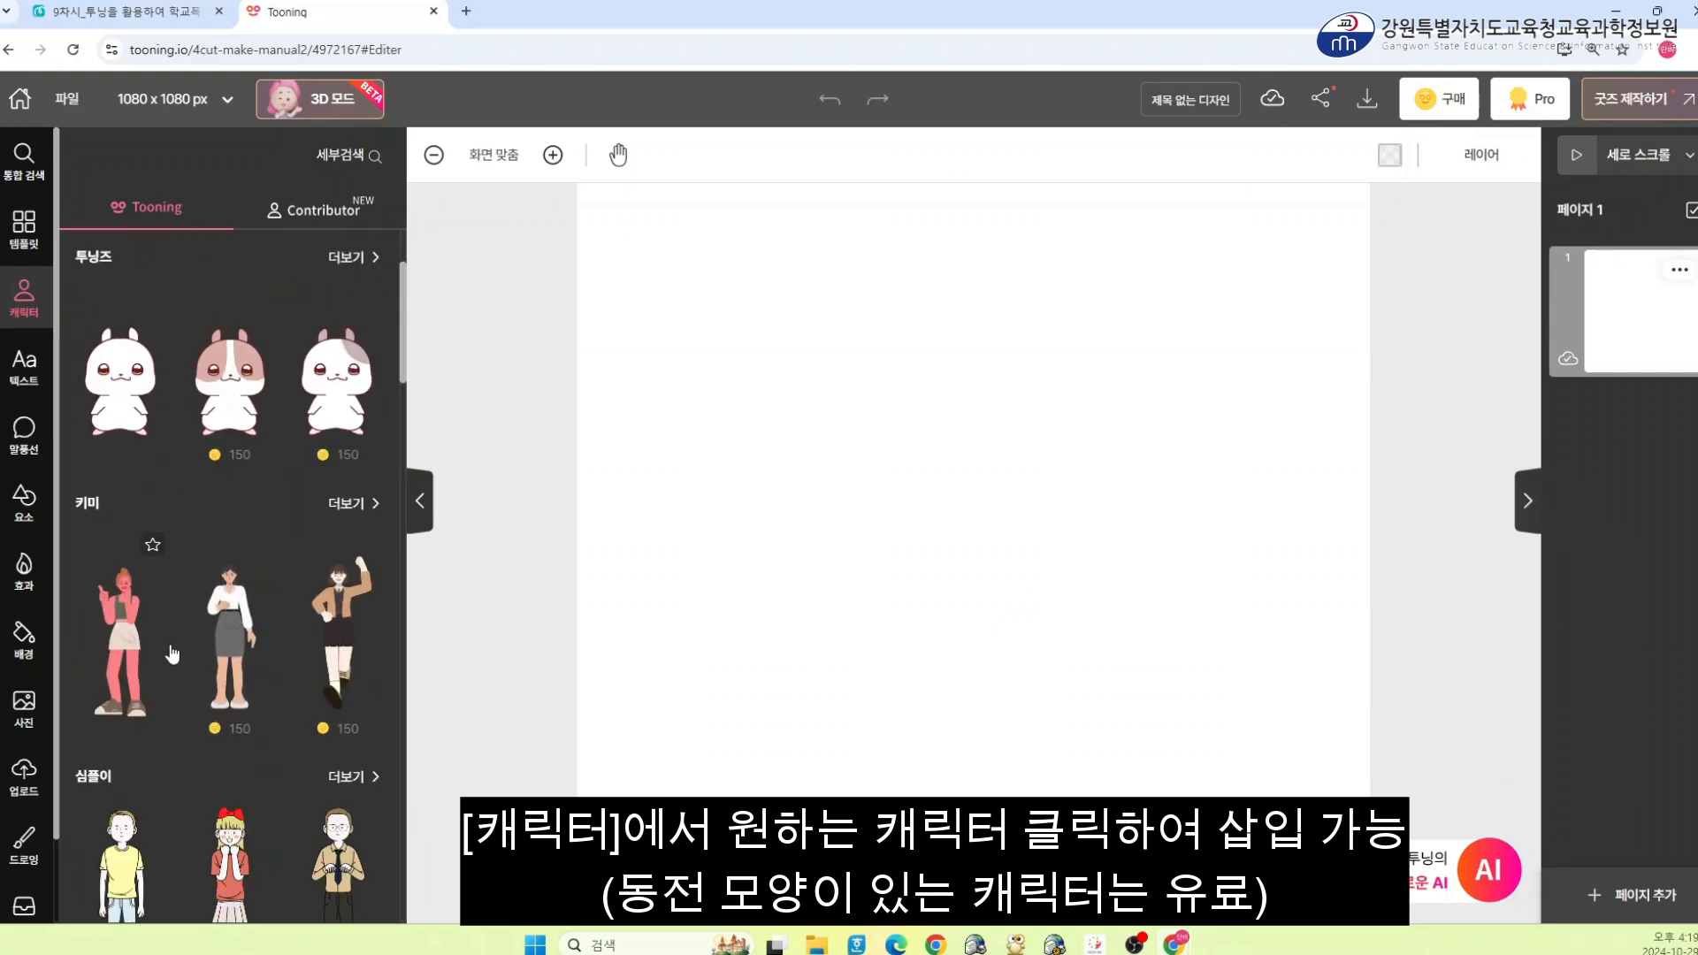
scroll(168, 655, "down", 6)
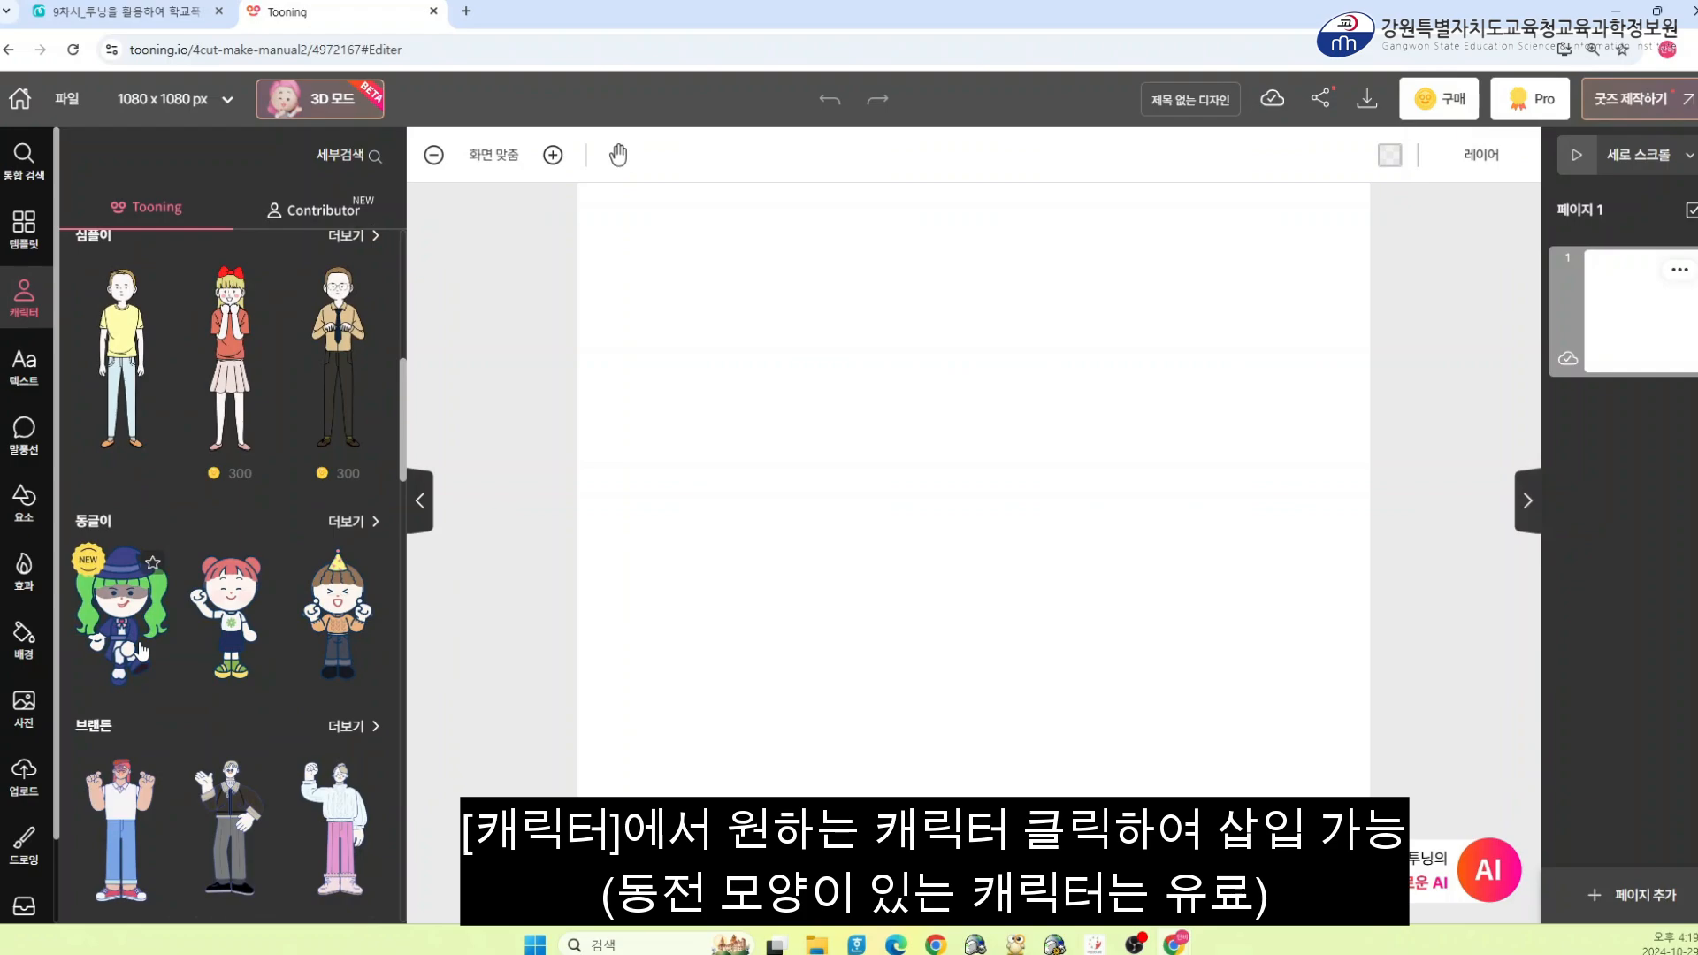
left_click(233, 610)
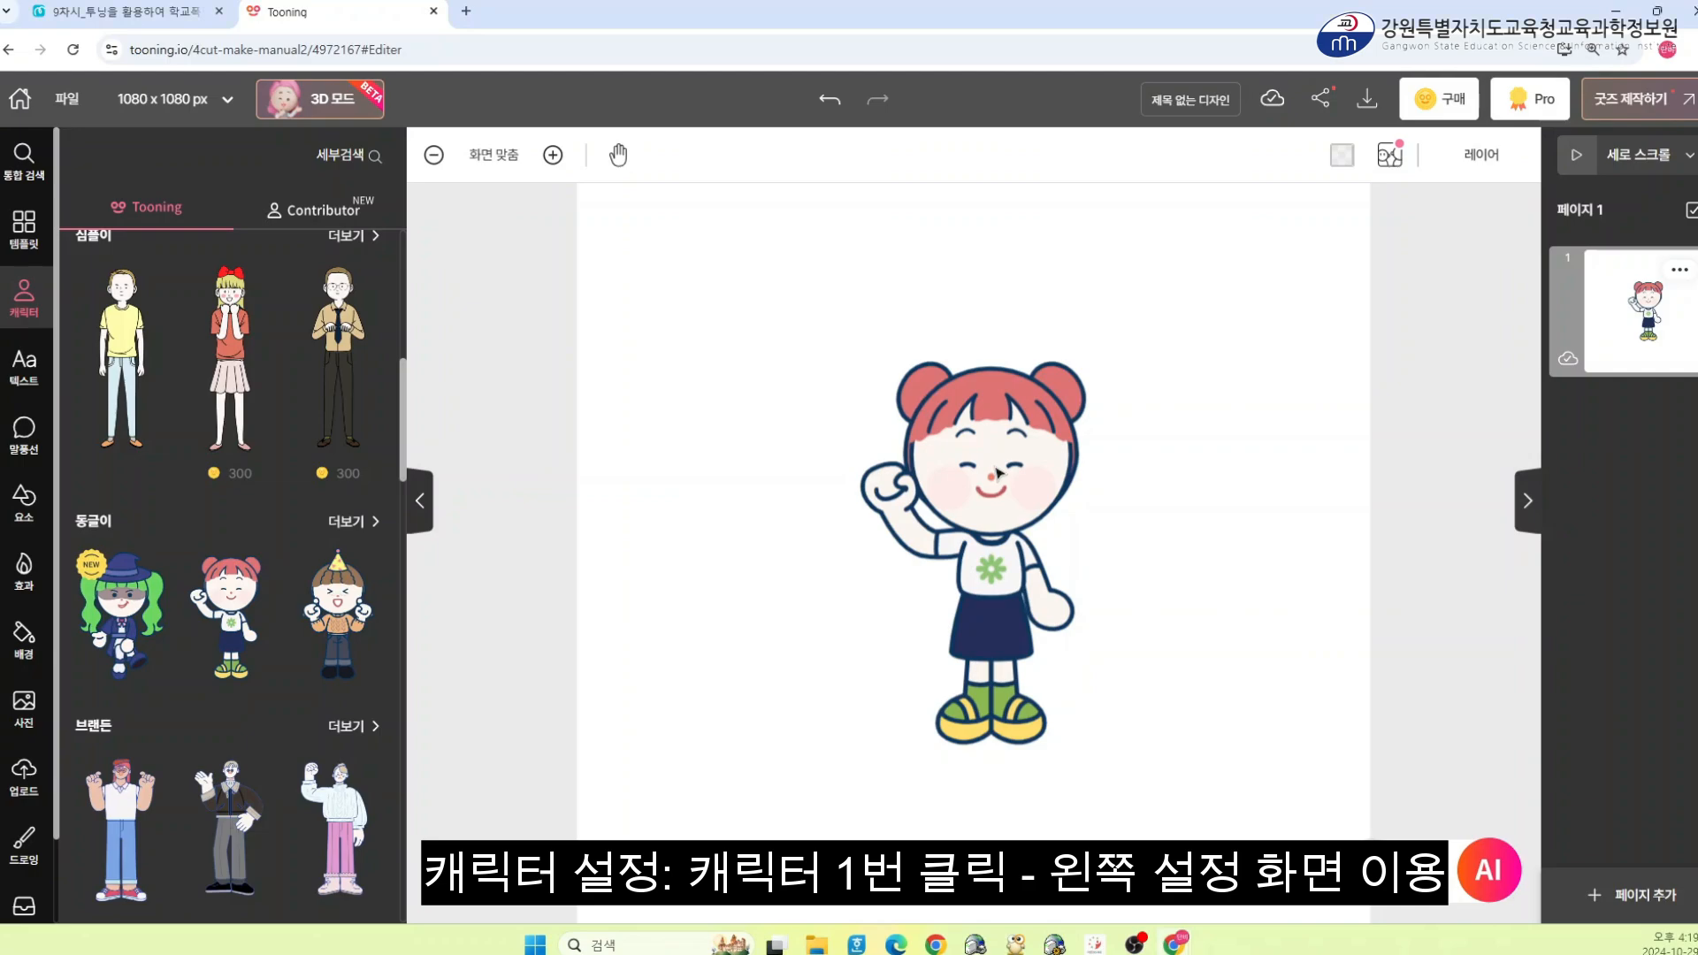
Select the character and change its facial expression to a smiling face from the expression list
left_click(998, 467)
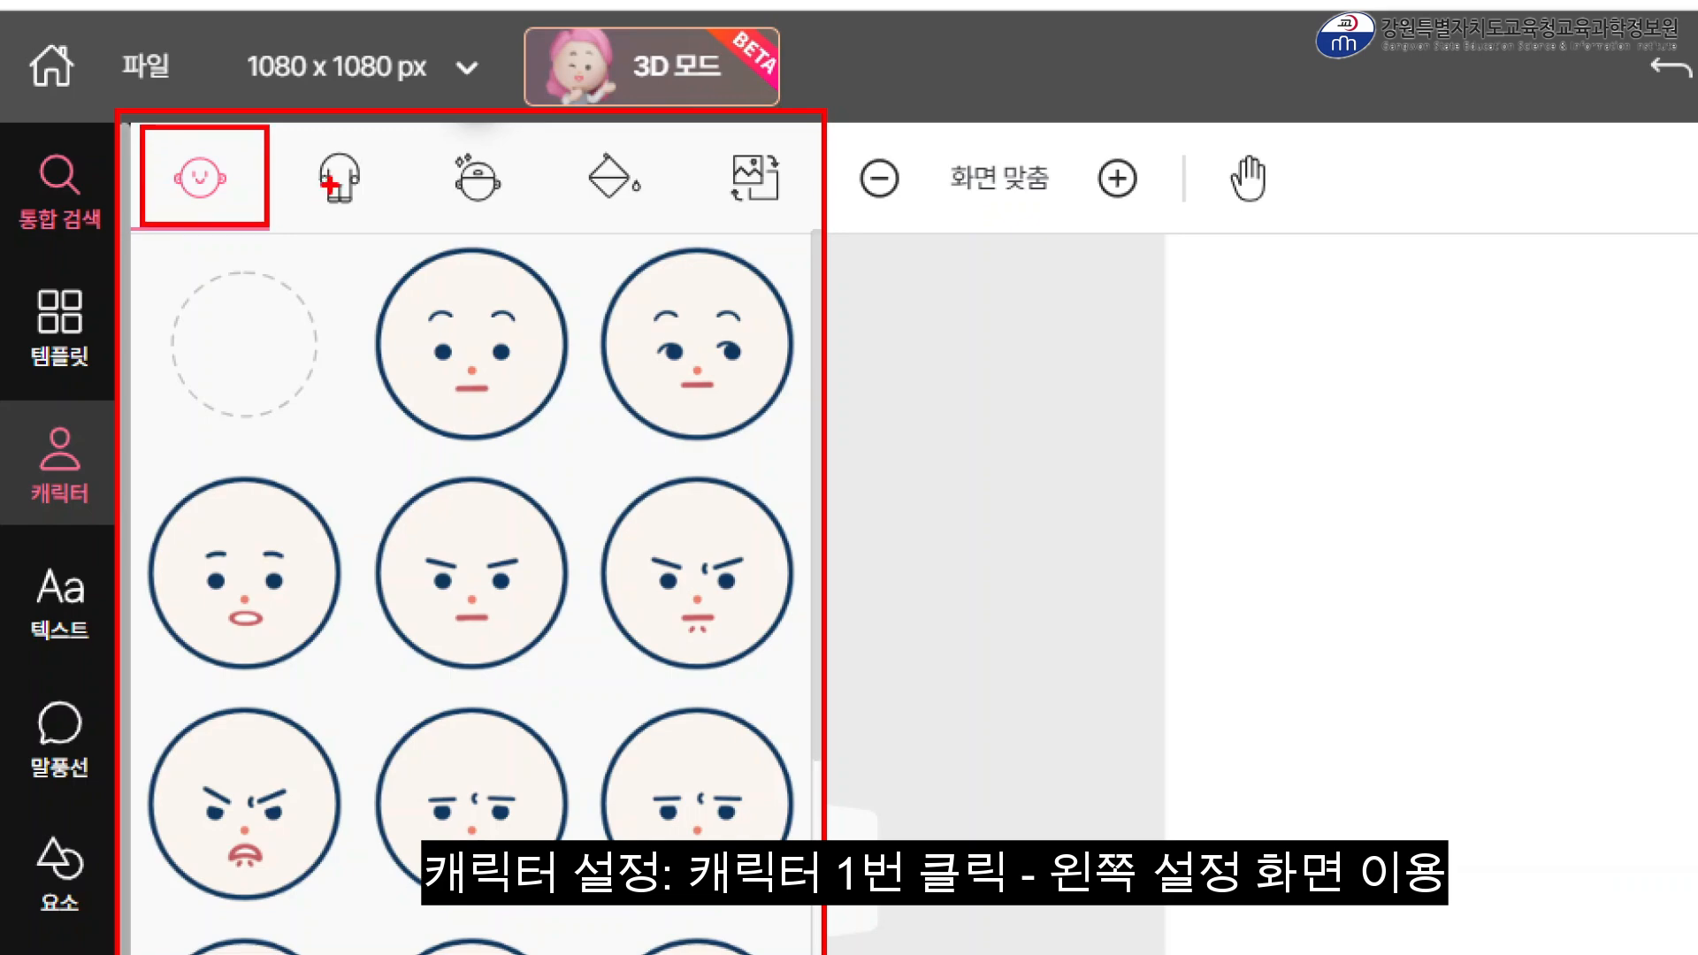
left_click_drag(288, 134, 372, 220)
left_click_drag(403, 139, 537, 242)
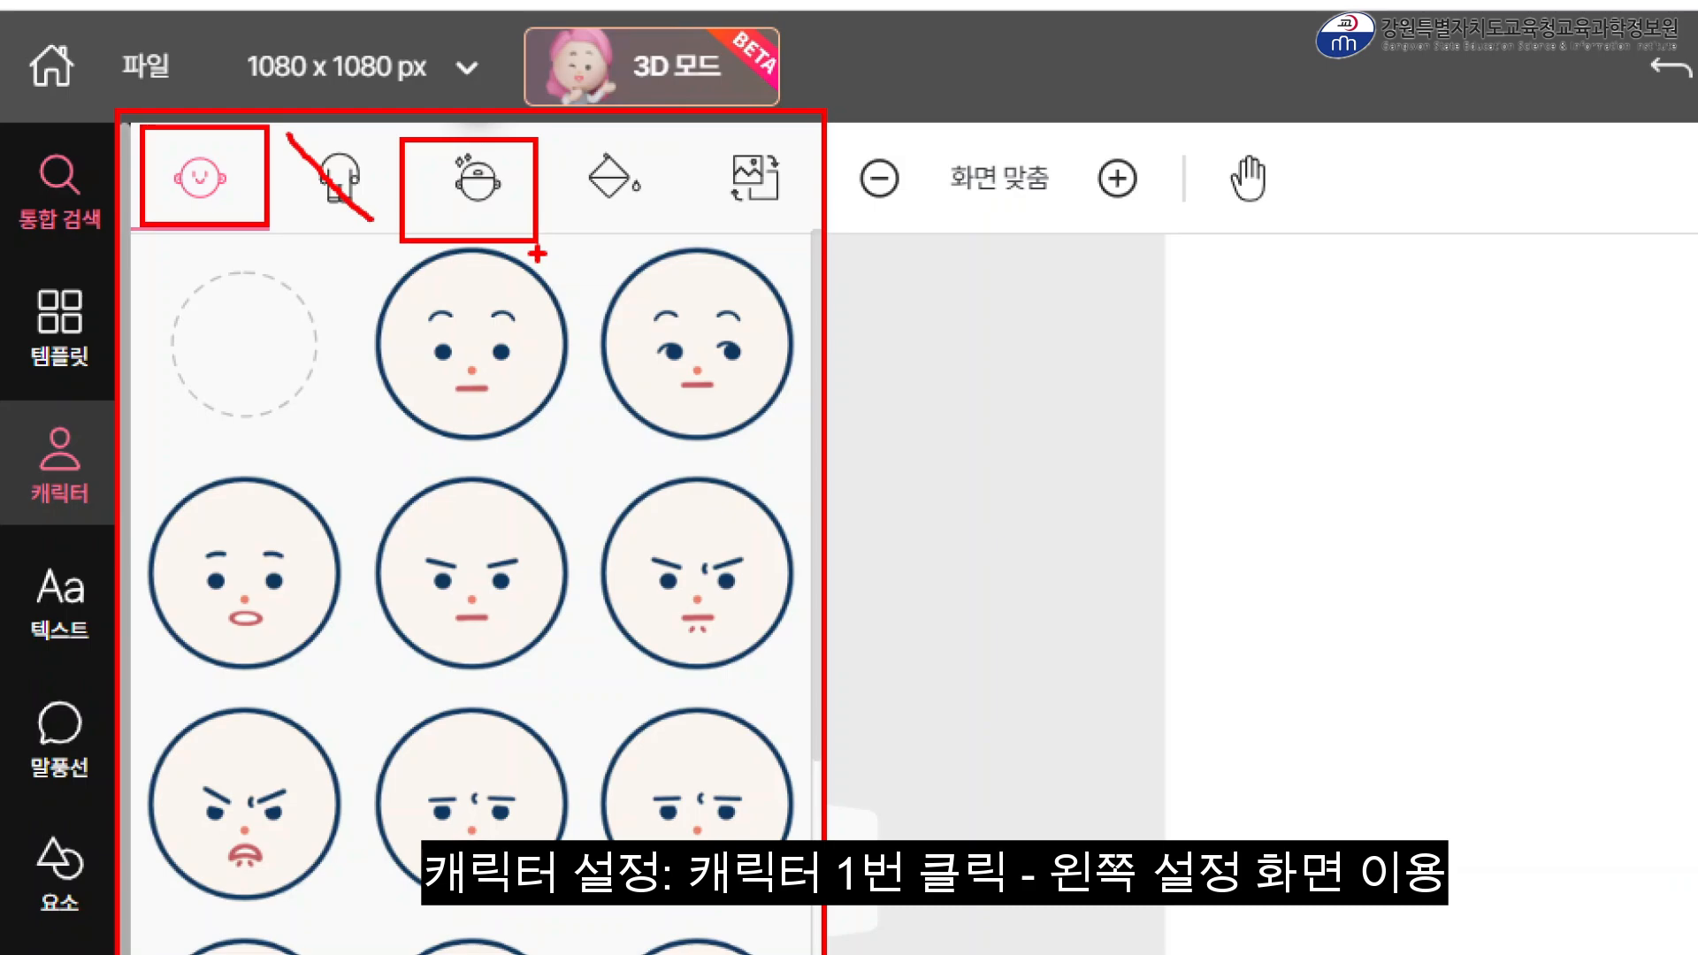
key("Escape")
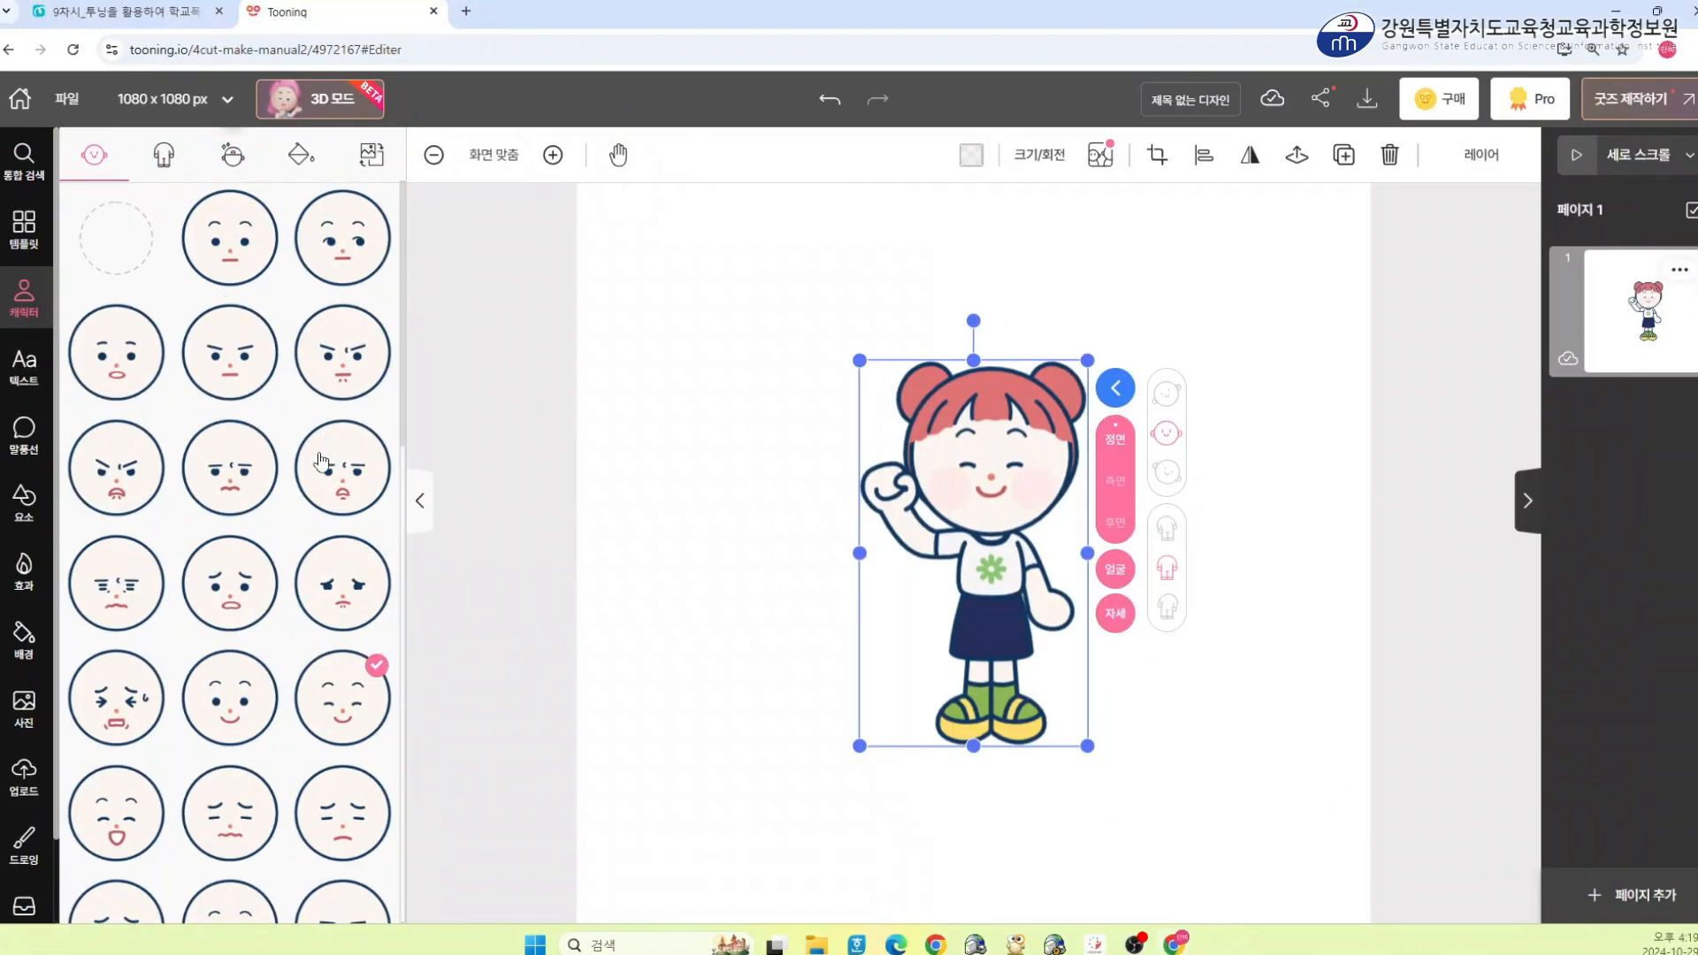
left_click(232, 587)
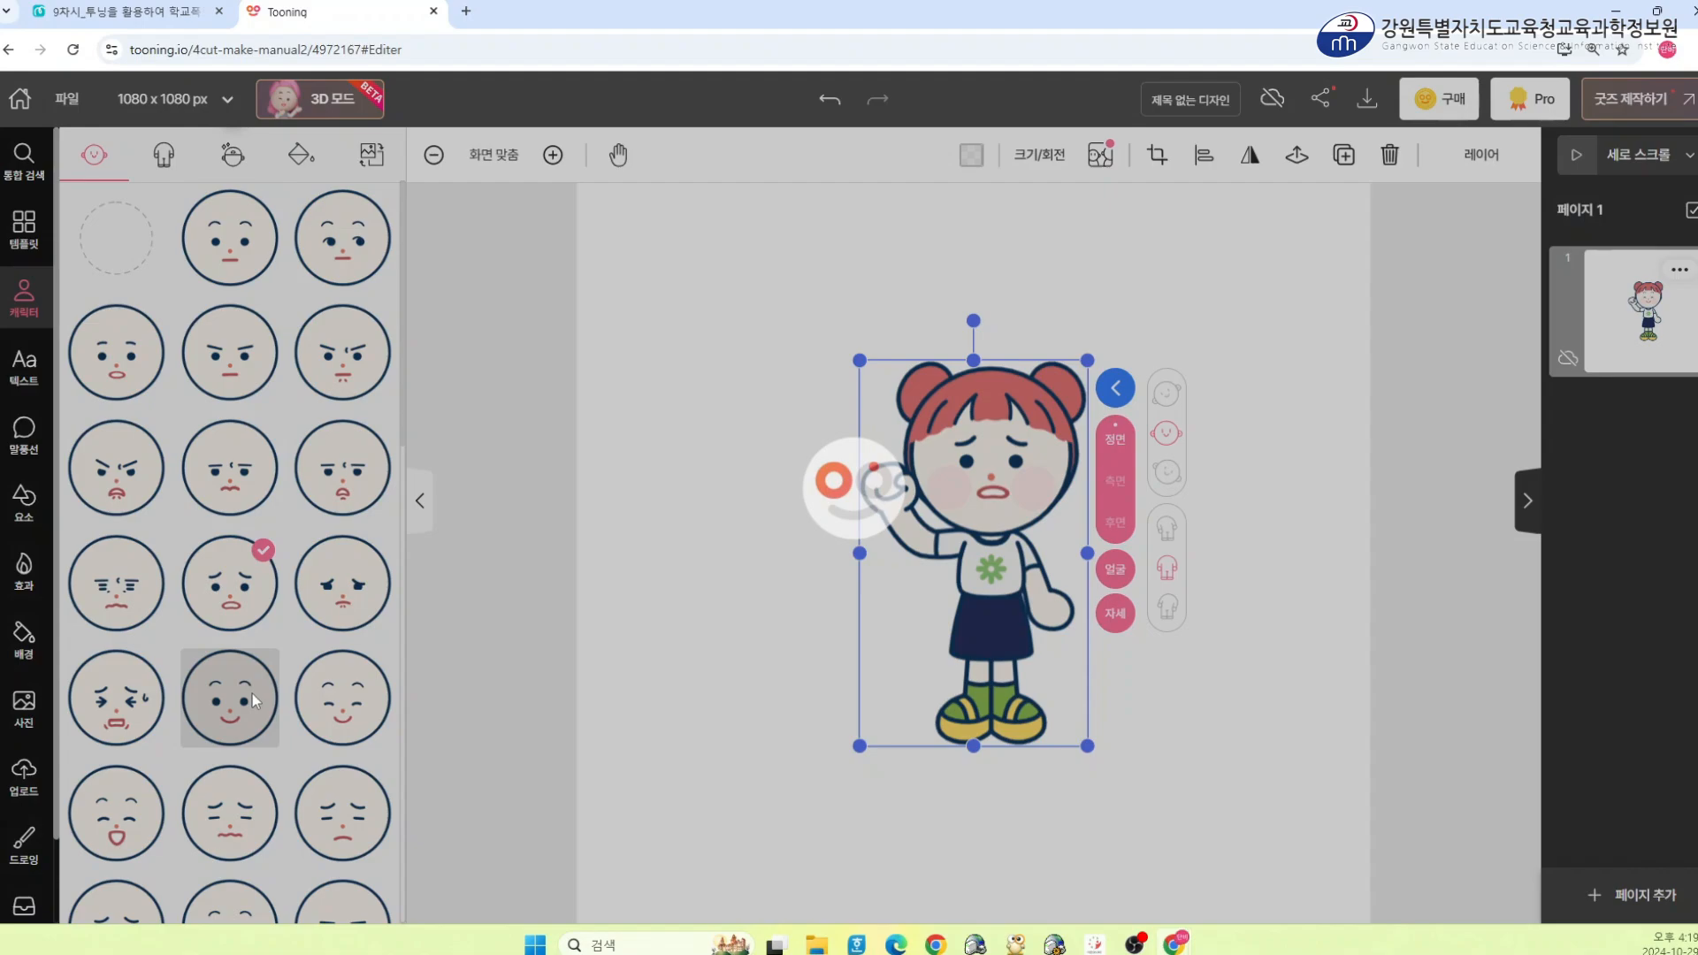
left_click(252, 694)
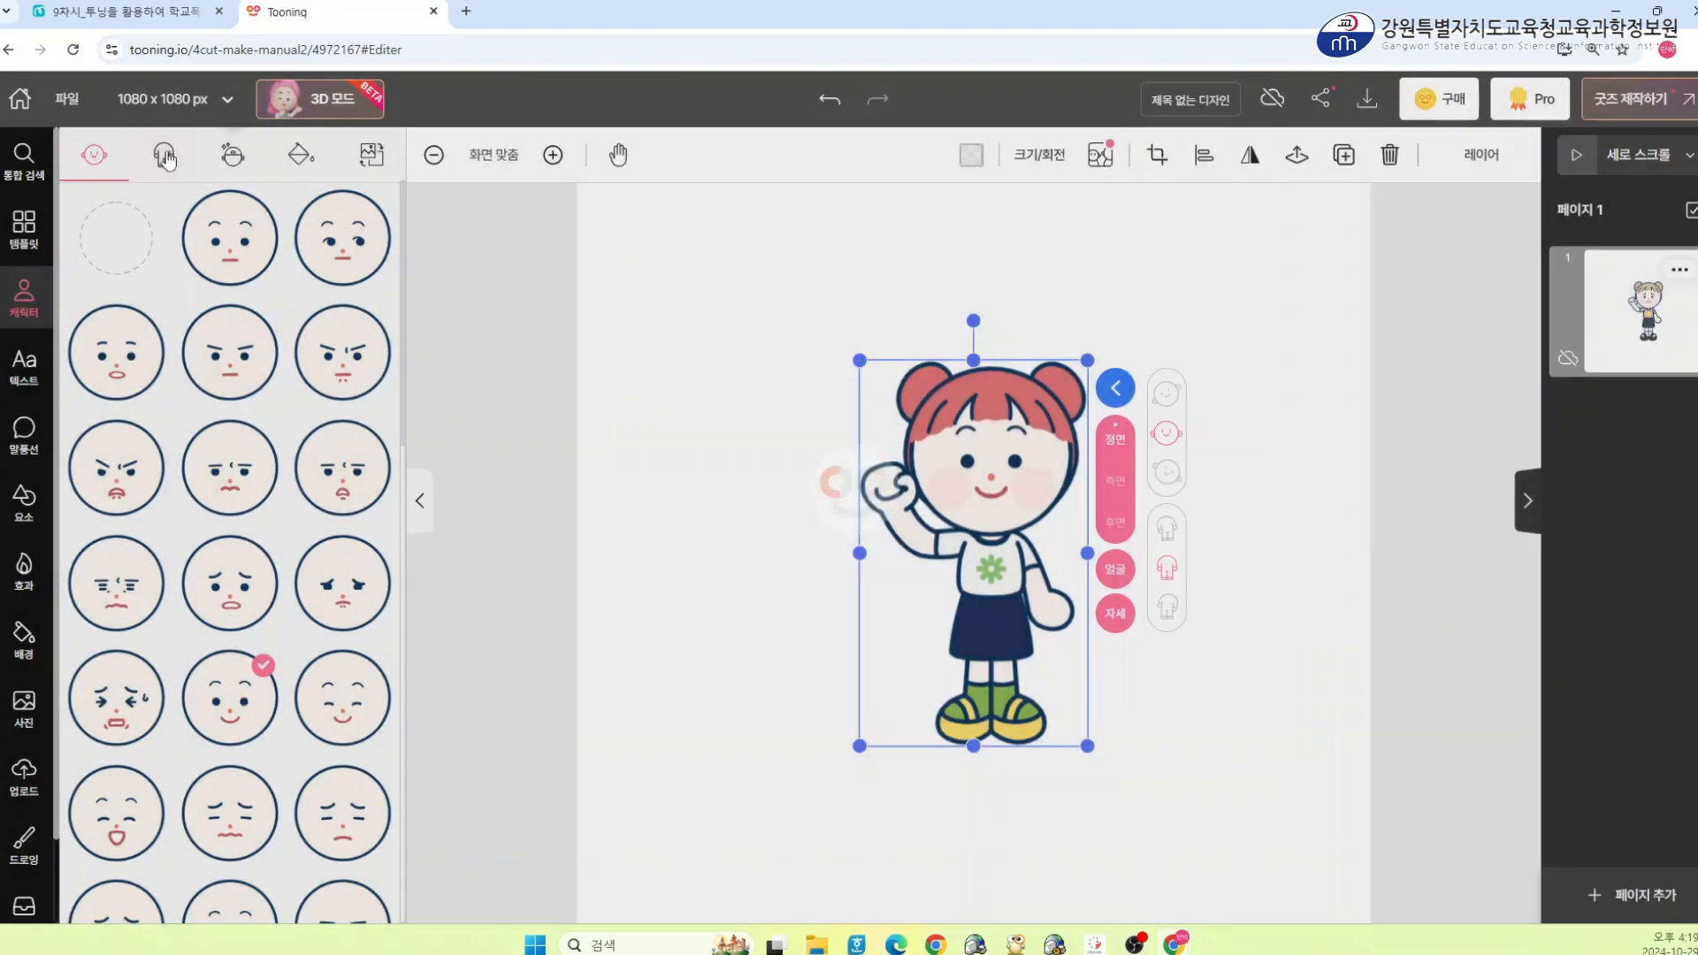
Change the character's pose to the one with both fists raised beside the face
left_click(163, 152)
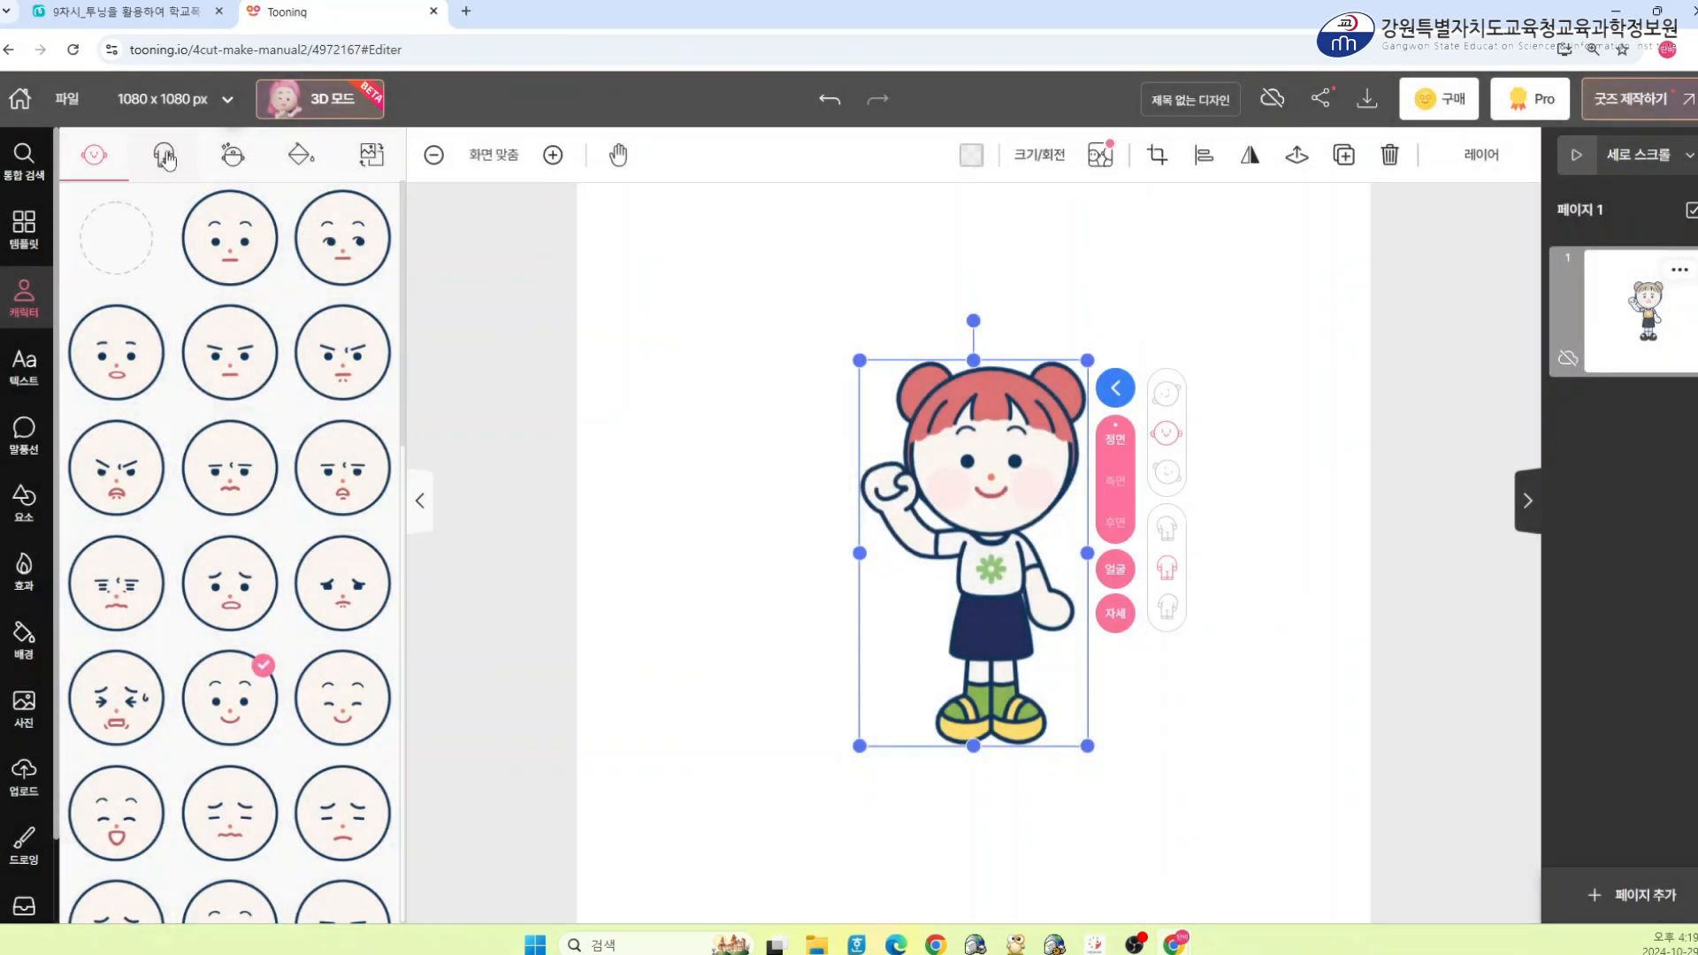
left_click(265, 297)
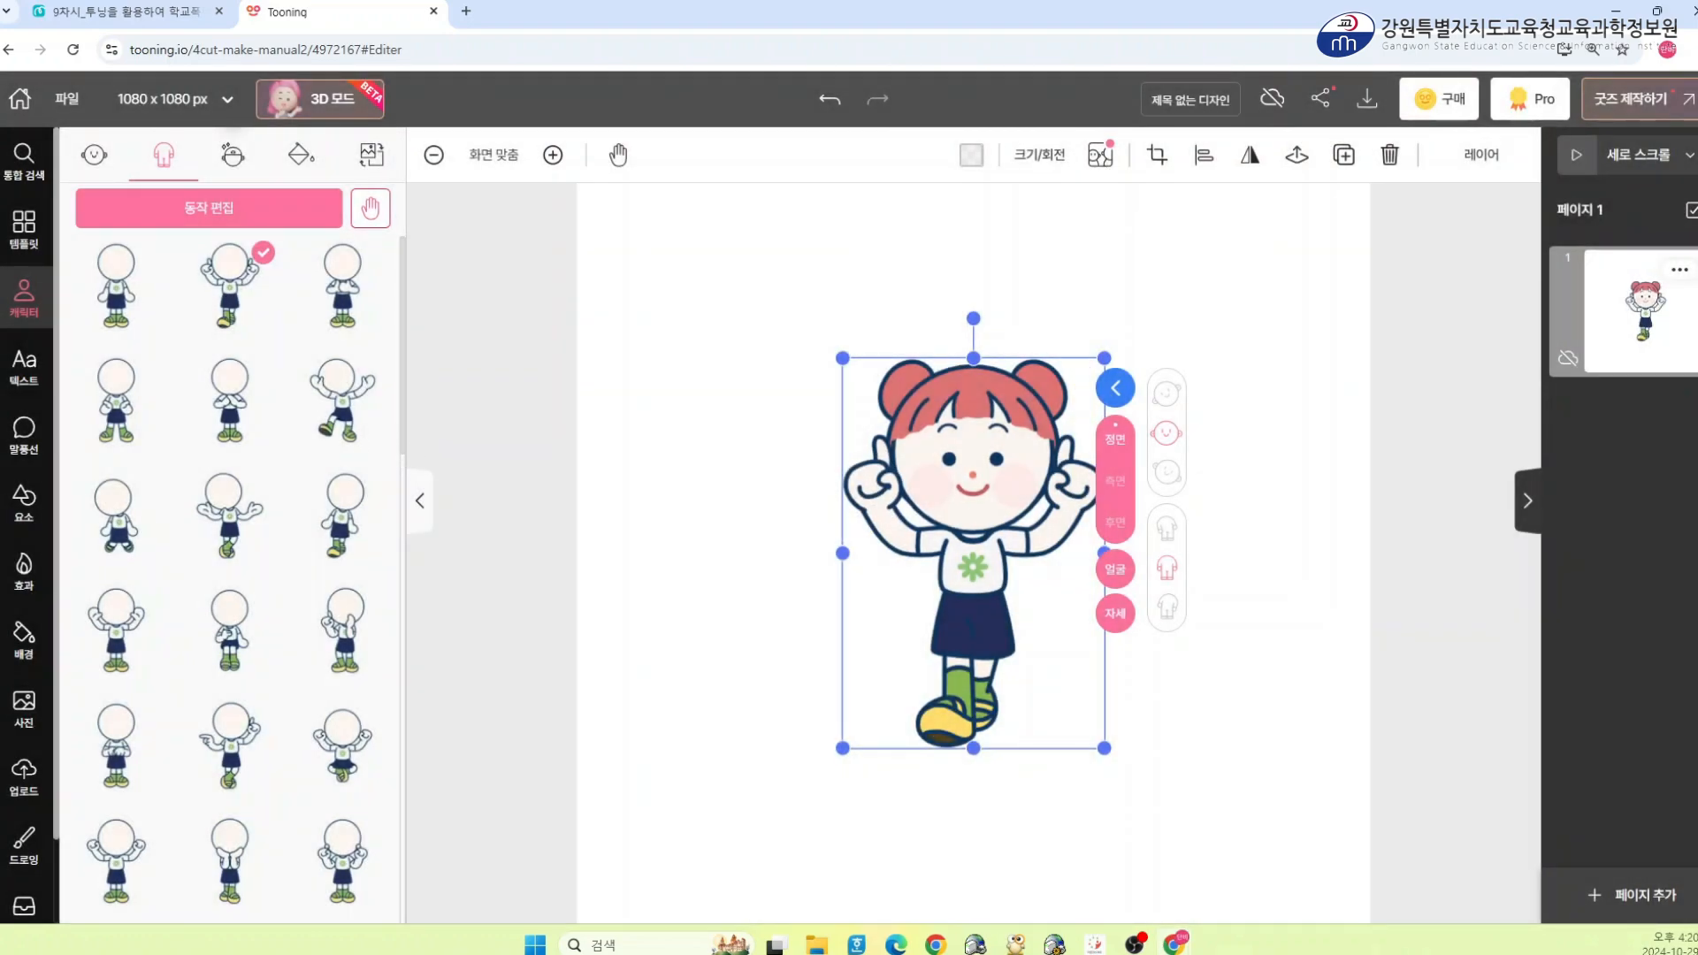
Open the face editor's AI auto-generation camera dialog and close it again
left_click(232, 157)
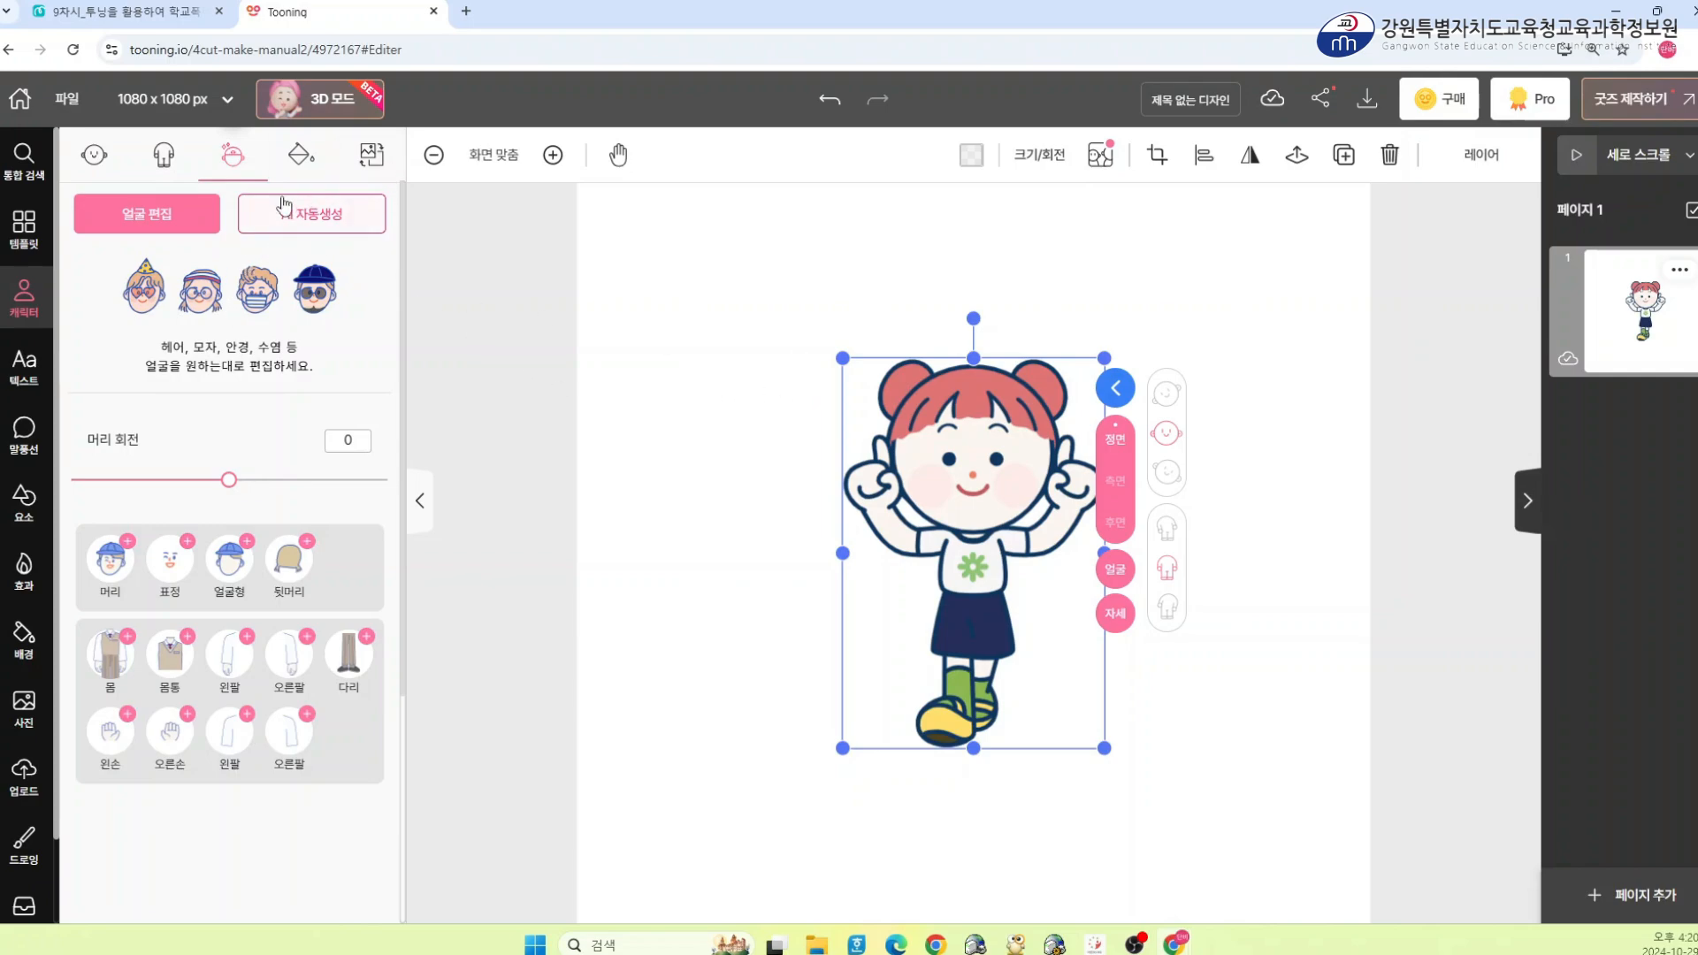
left_click(315, 227)
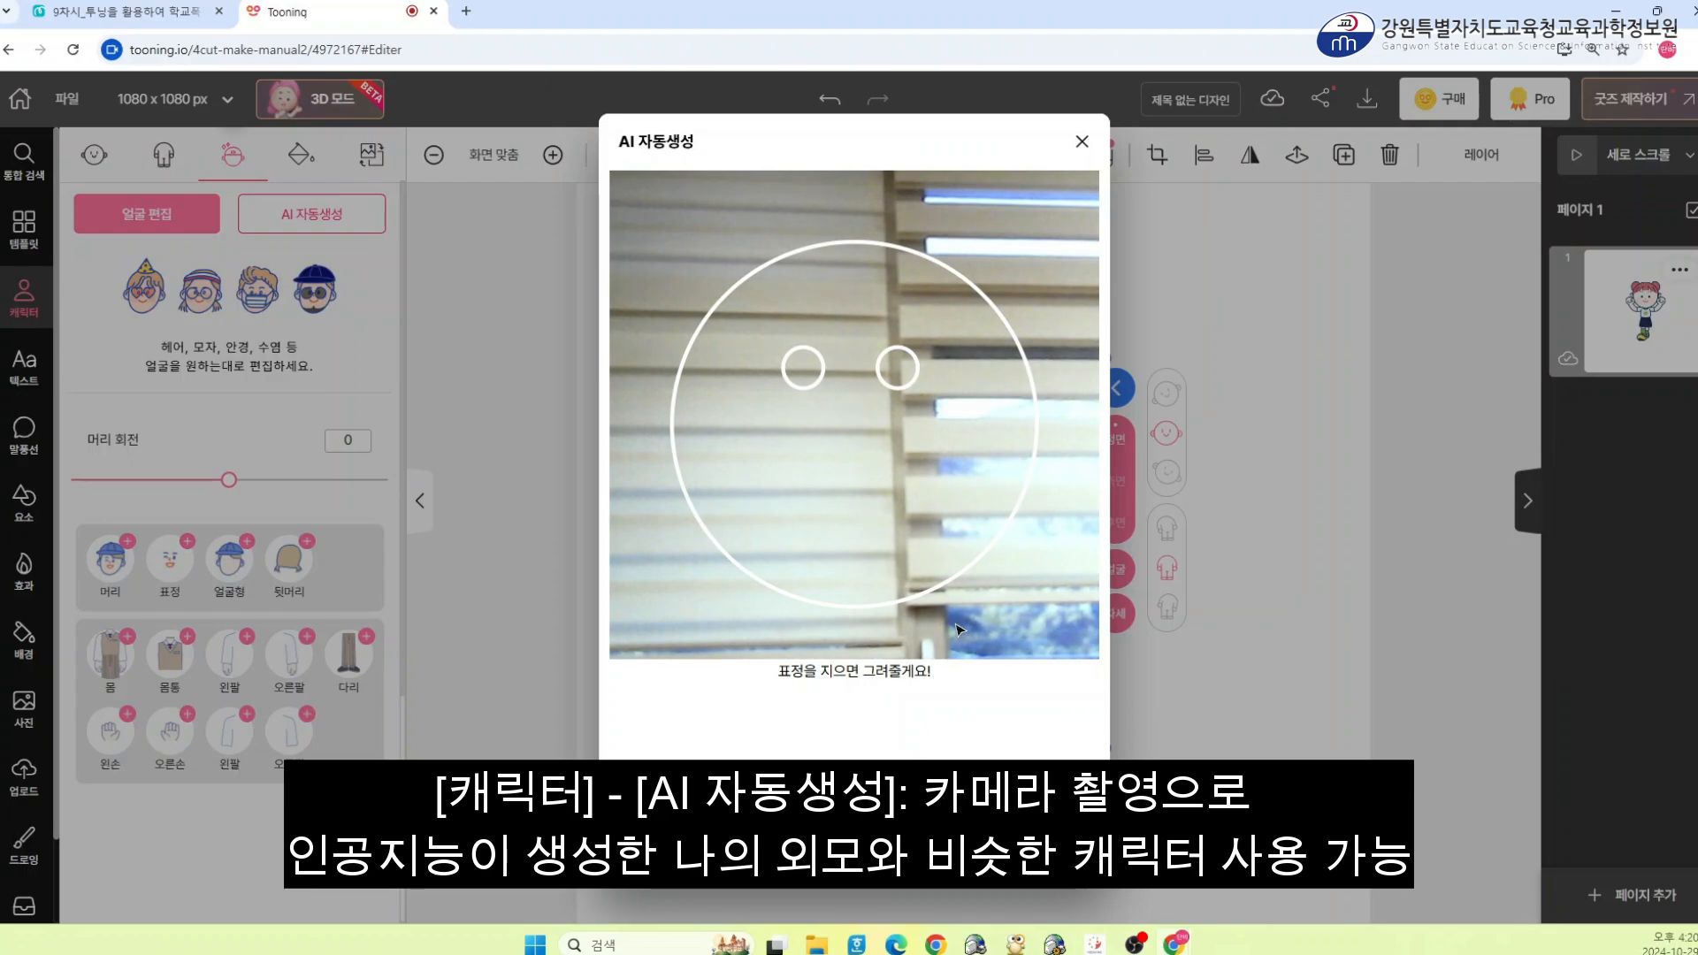
left_click(1081, 142)
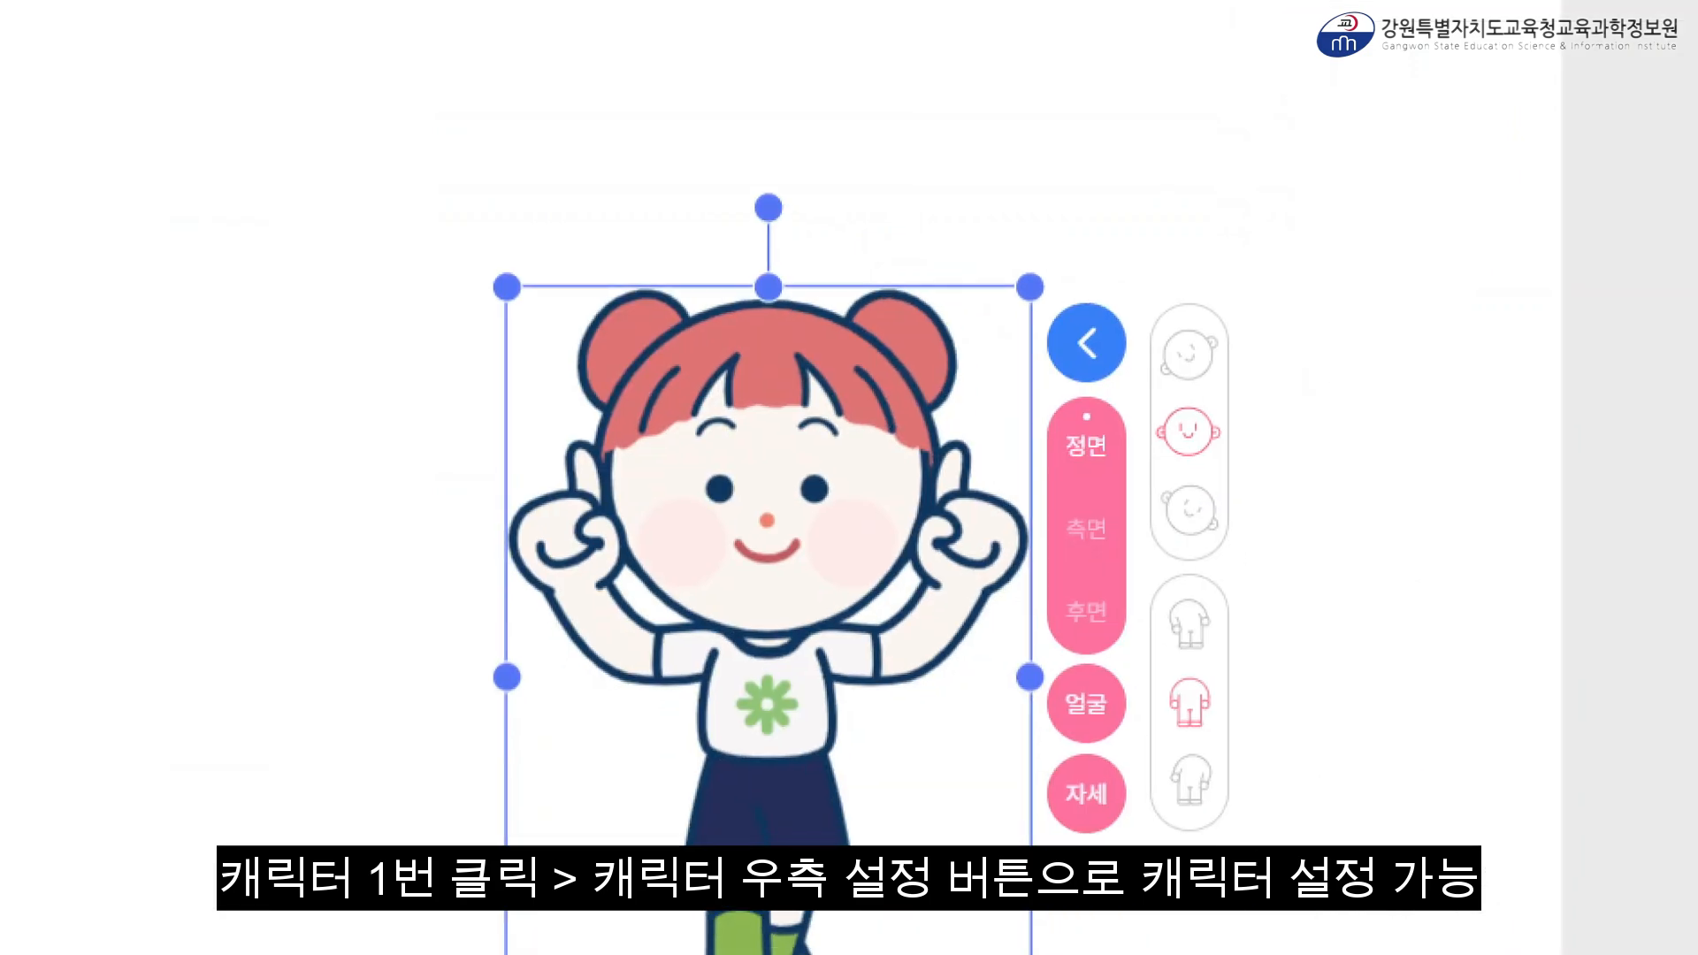
Switch the character to side and back views, then return it to the front view
mouse_move(1007, 220)
left_mouse_down()
mouse_move(1131, 342)
mouse_move(1291, 845)
left_mouse_up()
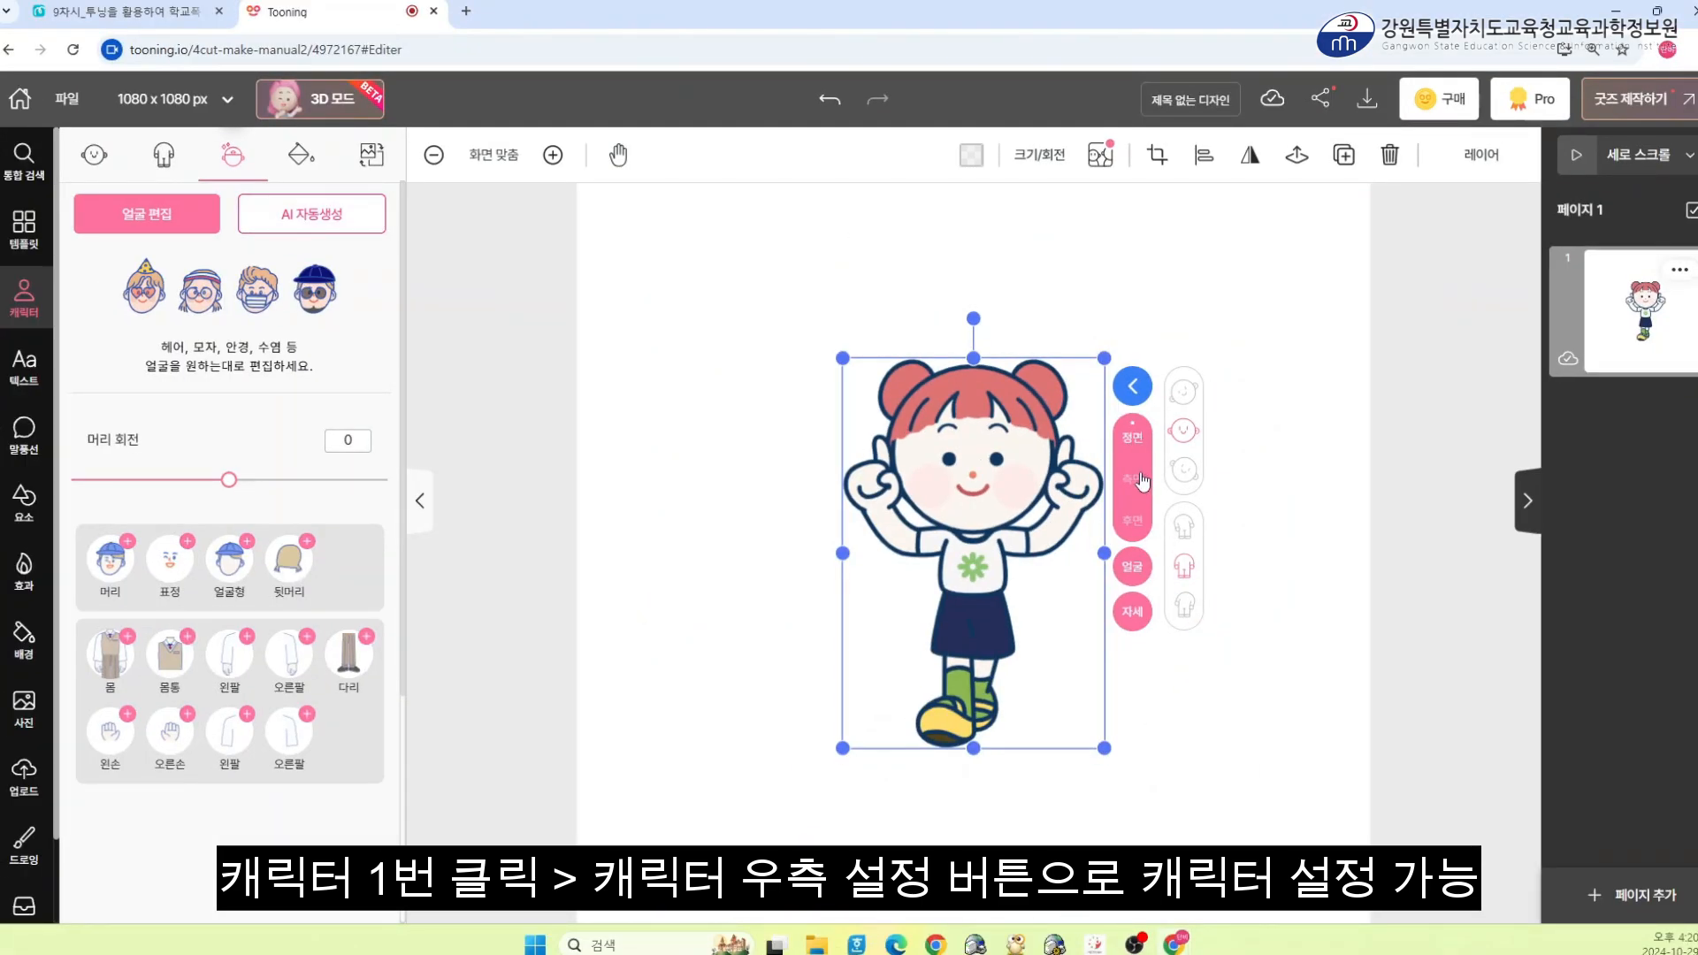
left_click(1143, 500)
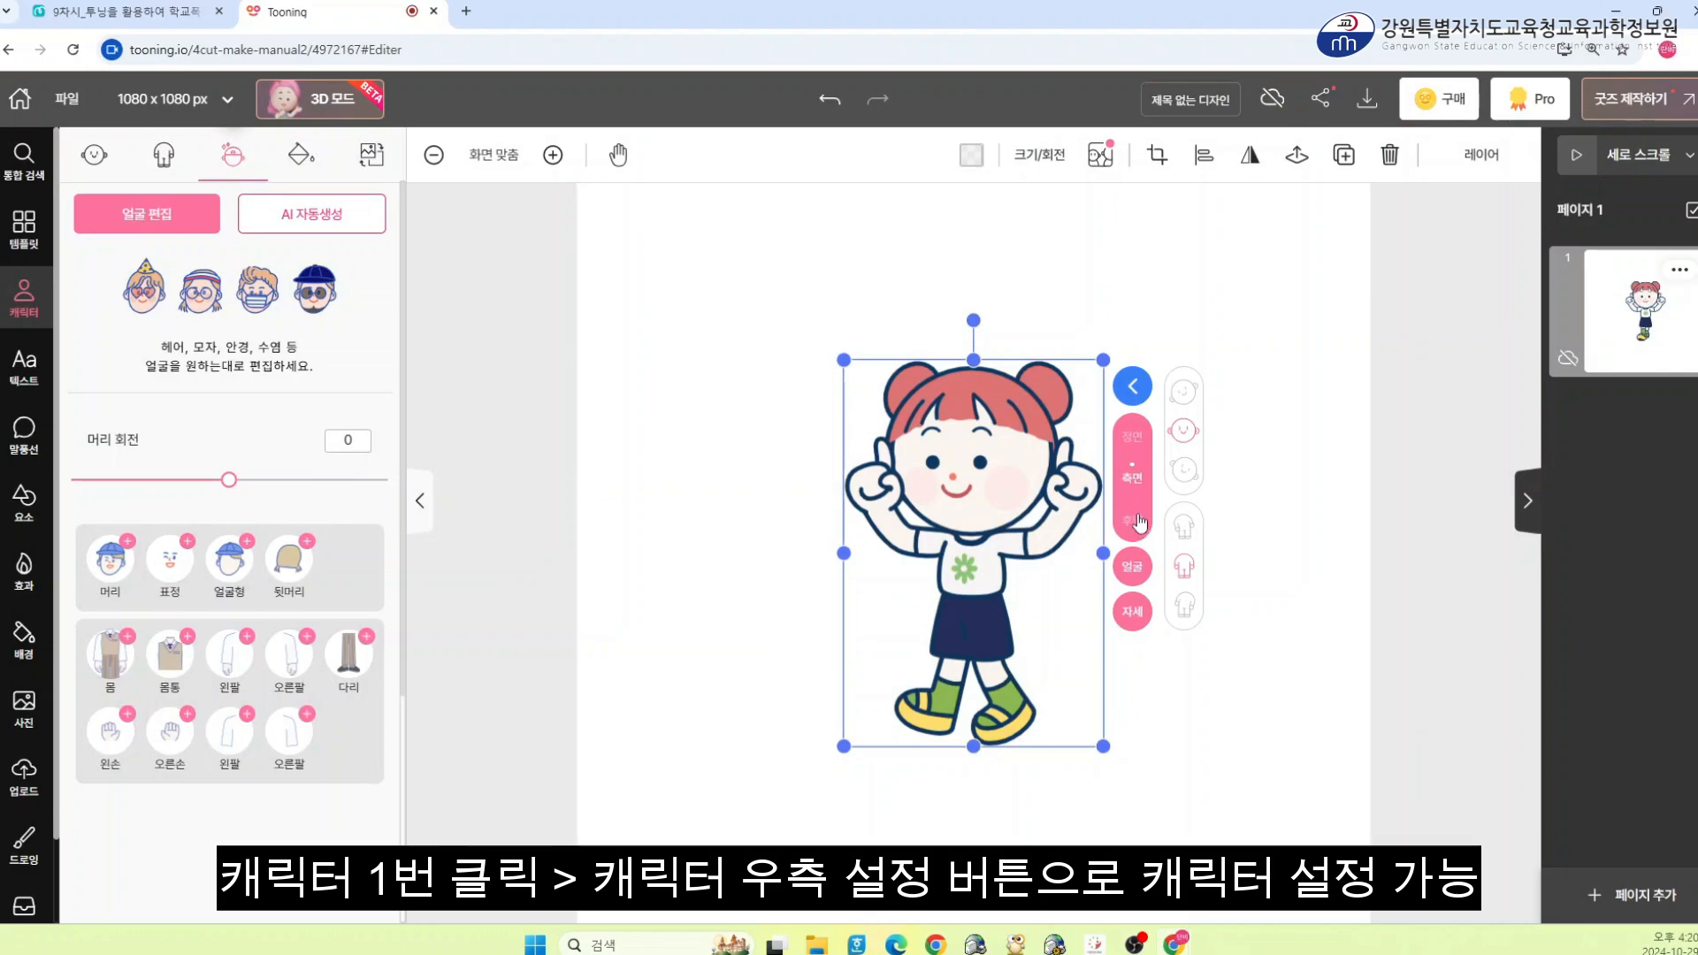
left_click(1140, 523)
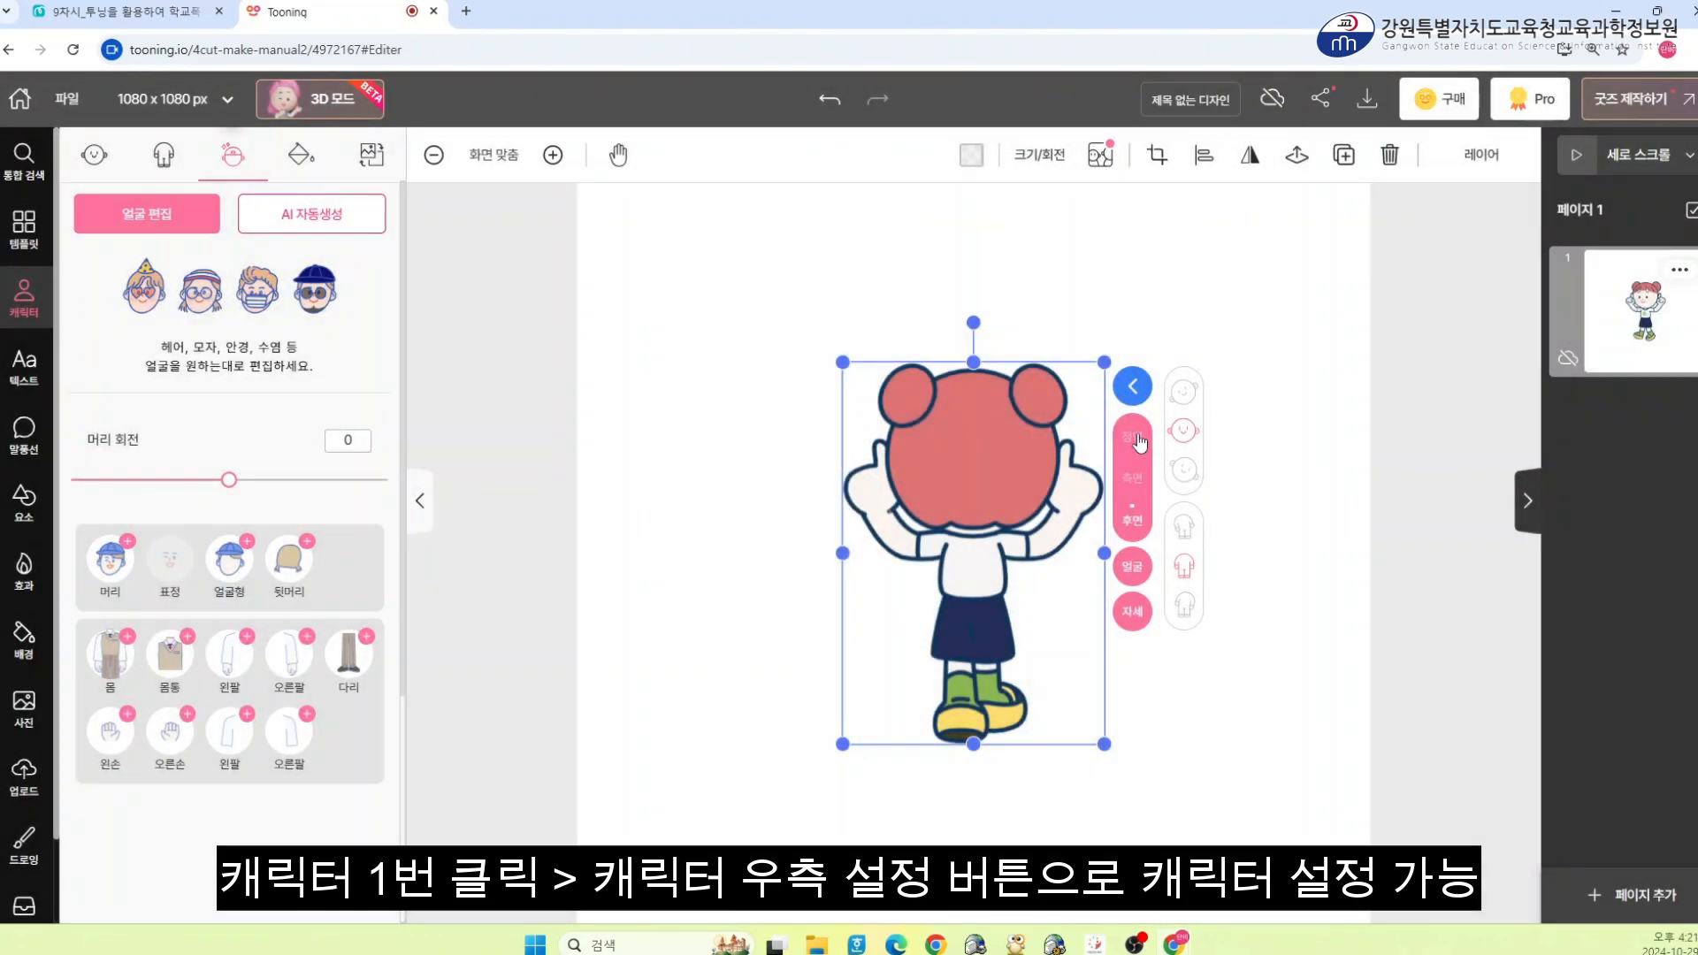
left_click(1140, 441)
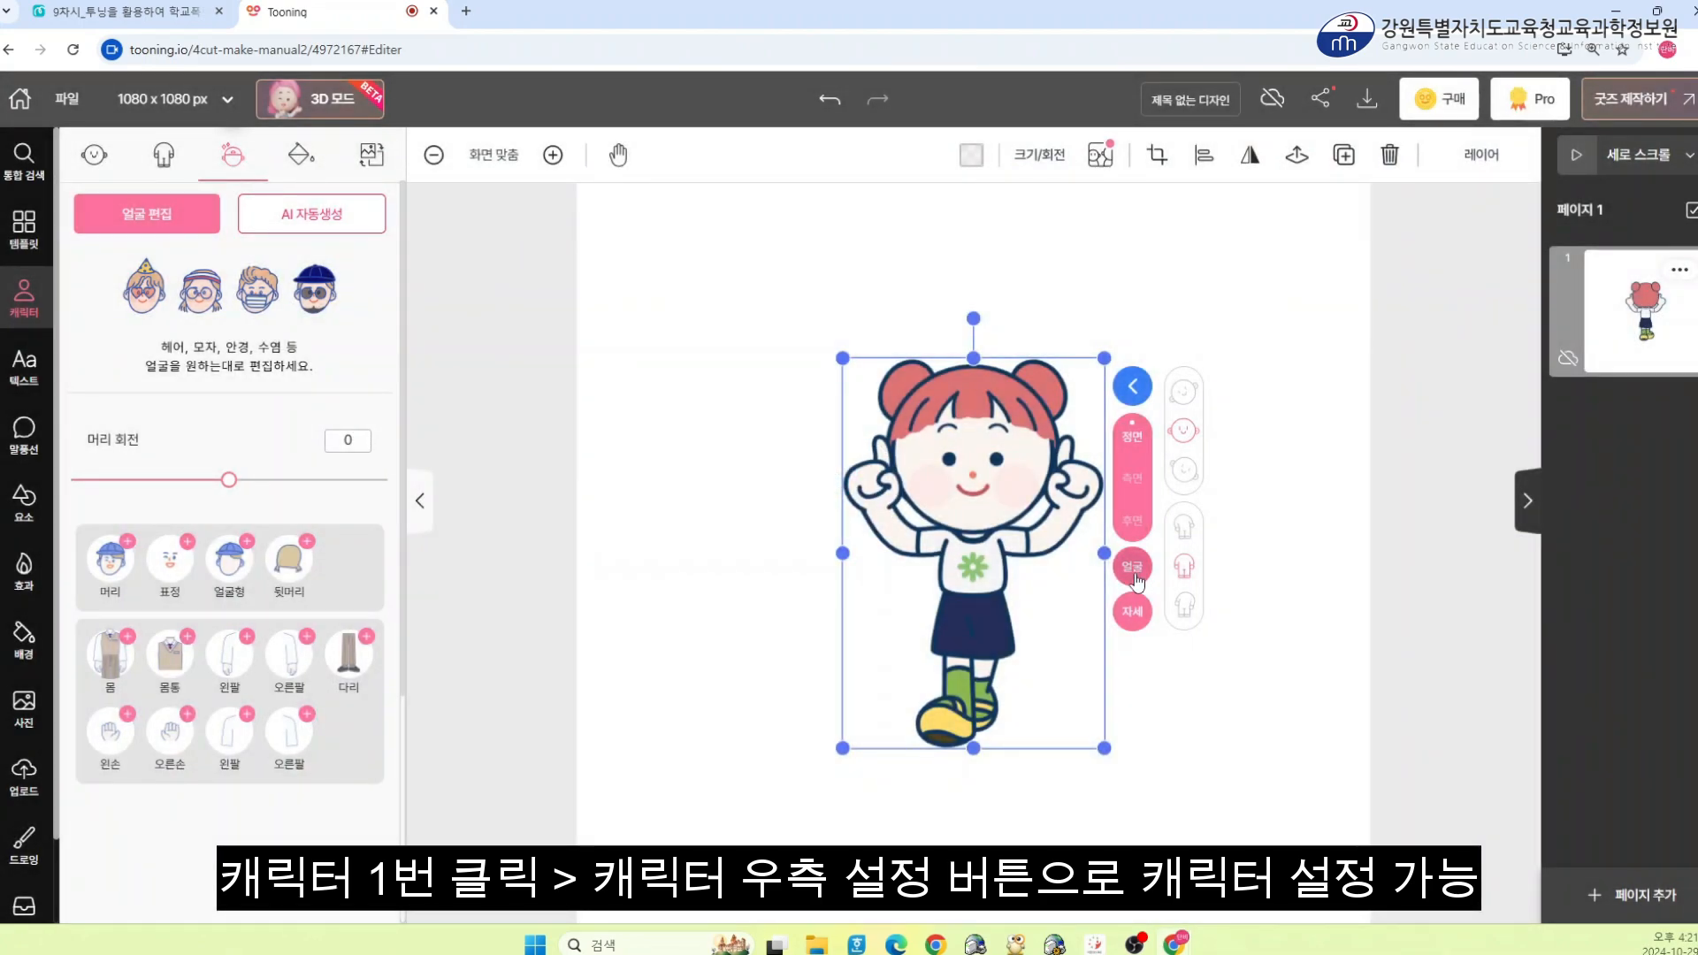
Open the character's face editing dialog, pick a different front-hair (bangs) style, and apply it
left_click(1138, 573)
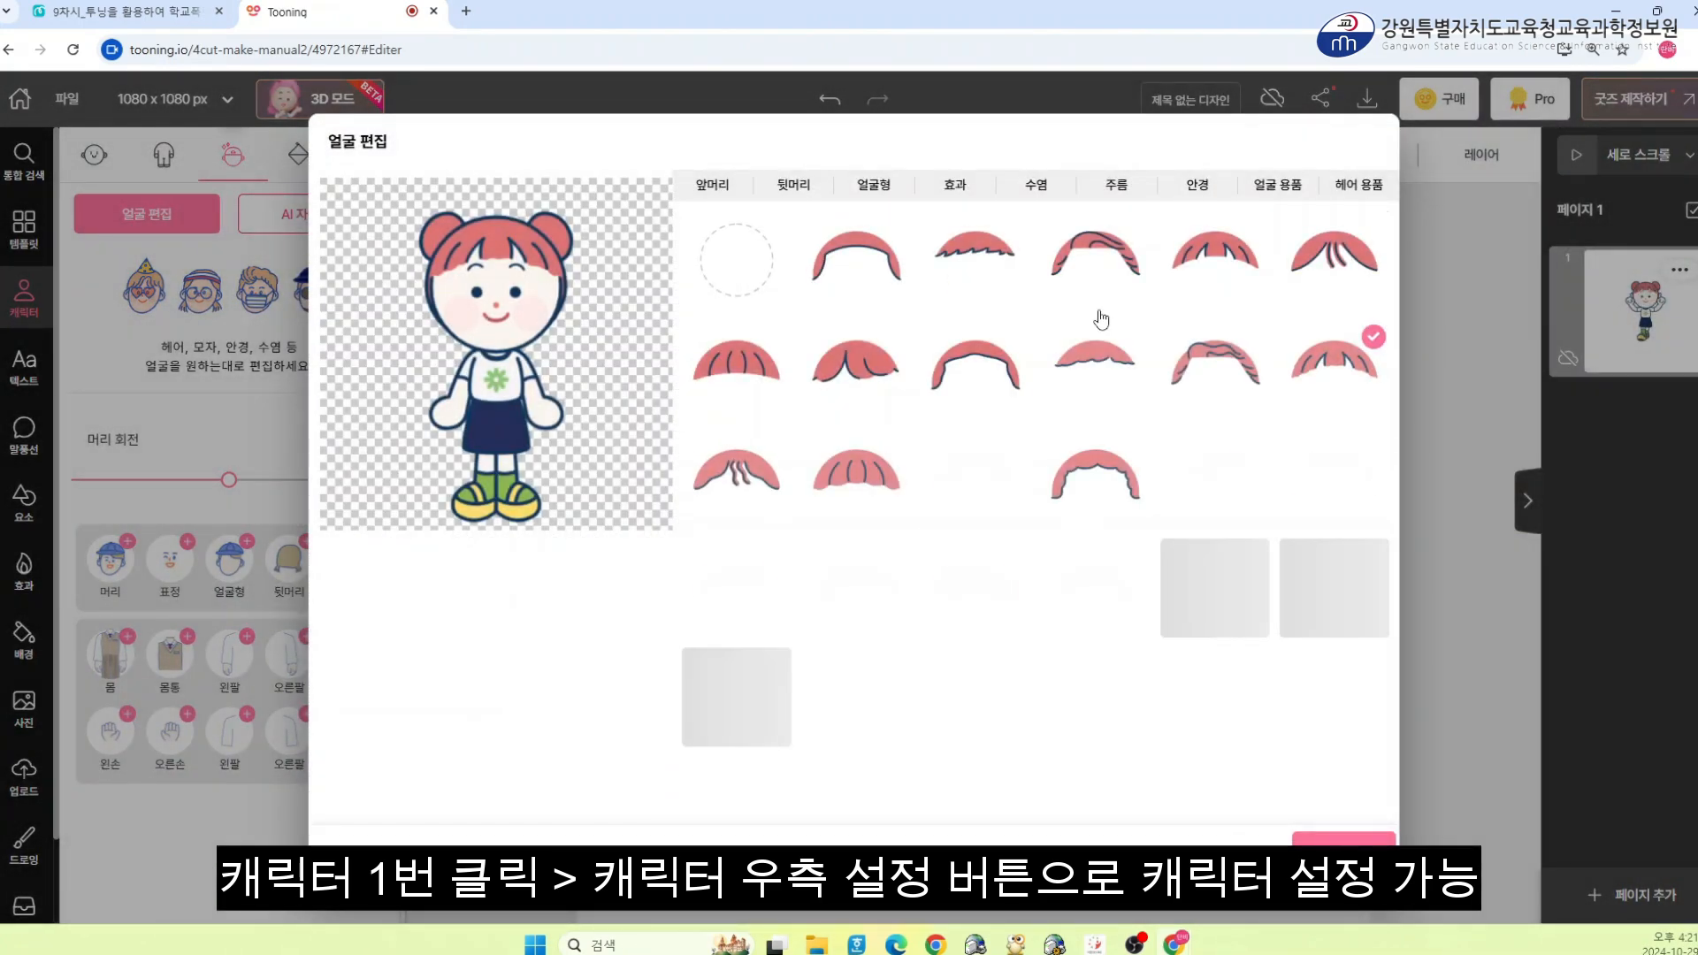
left_click(878, 586)
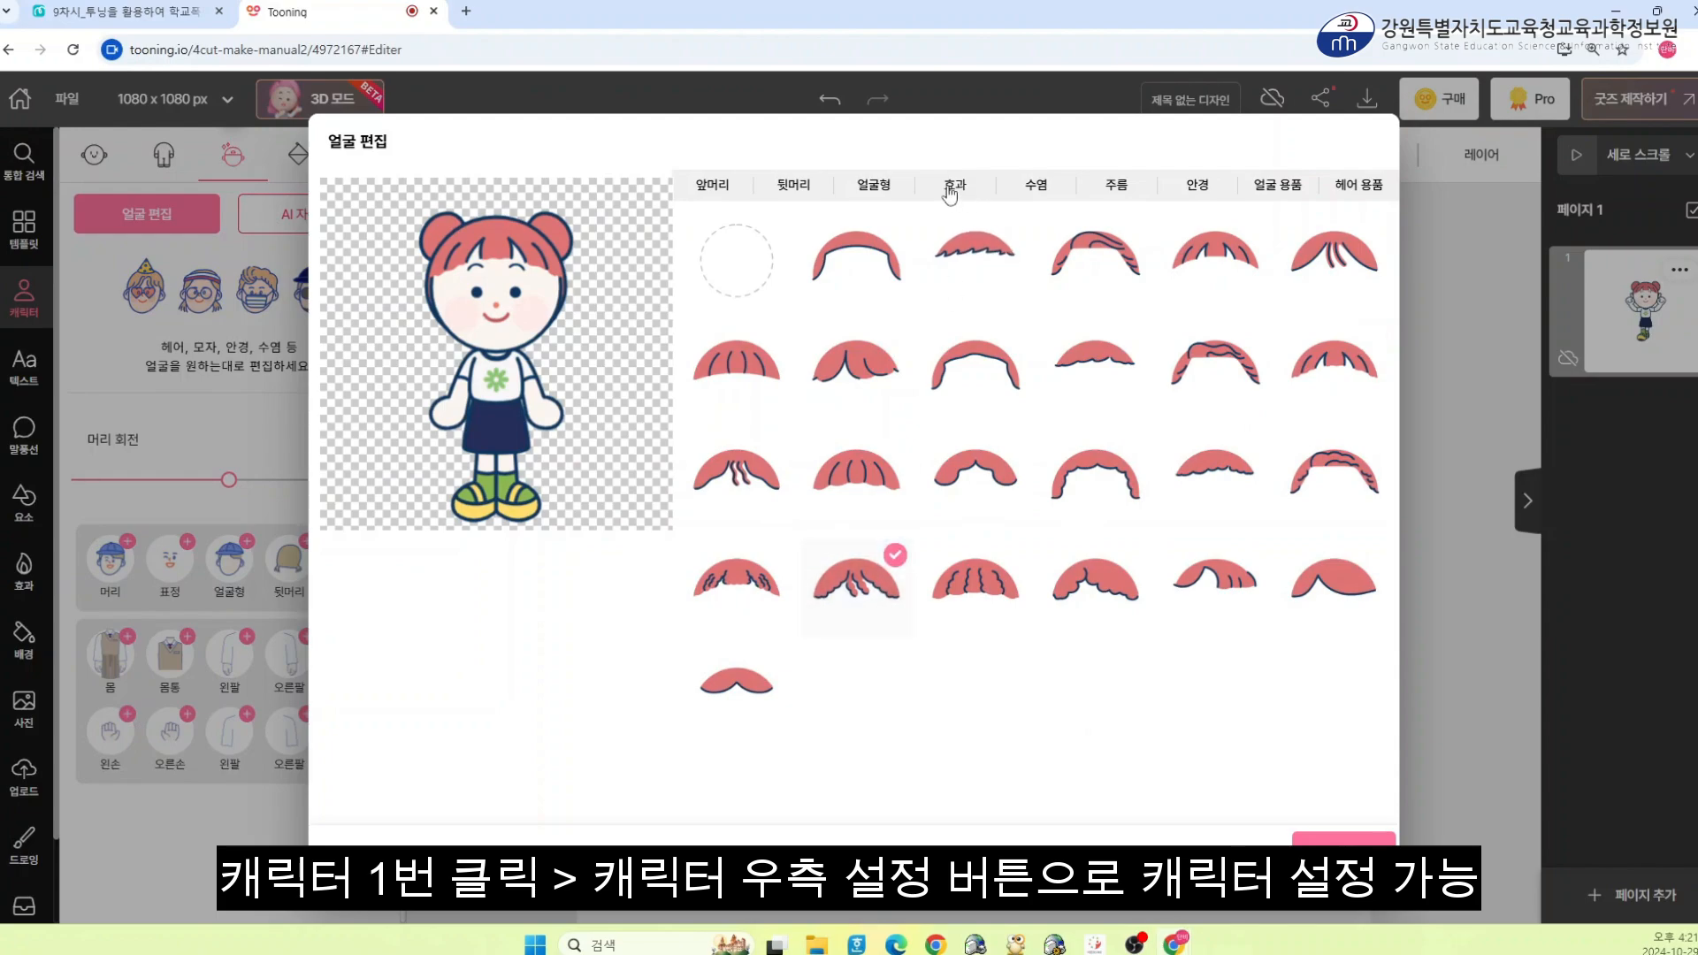
left_click(1183, 191)
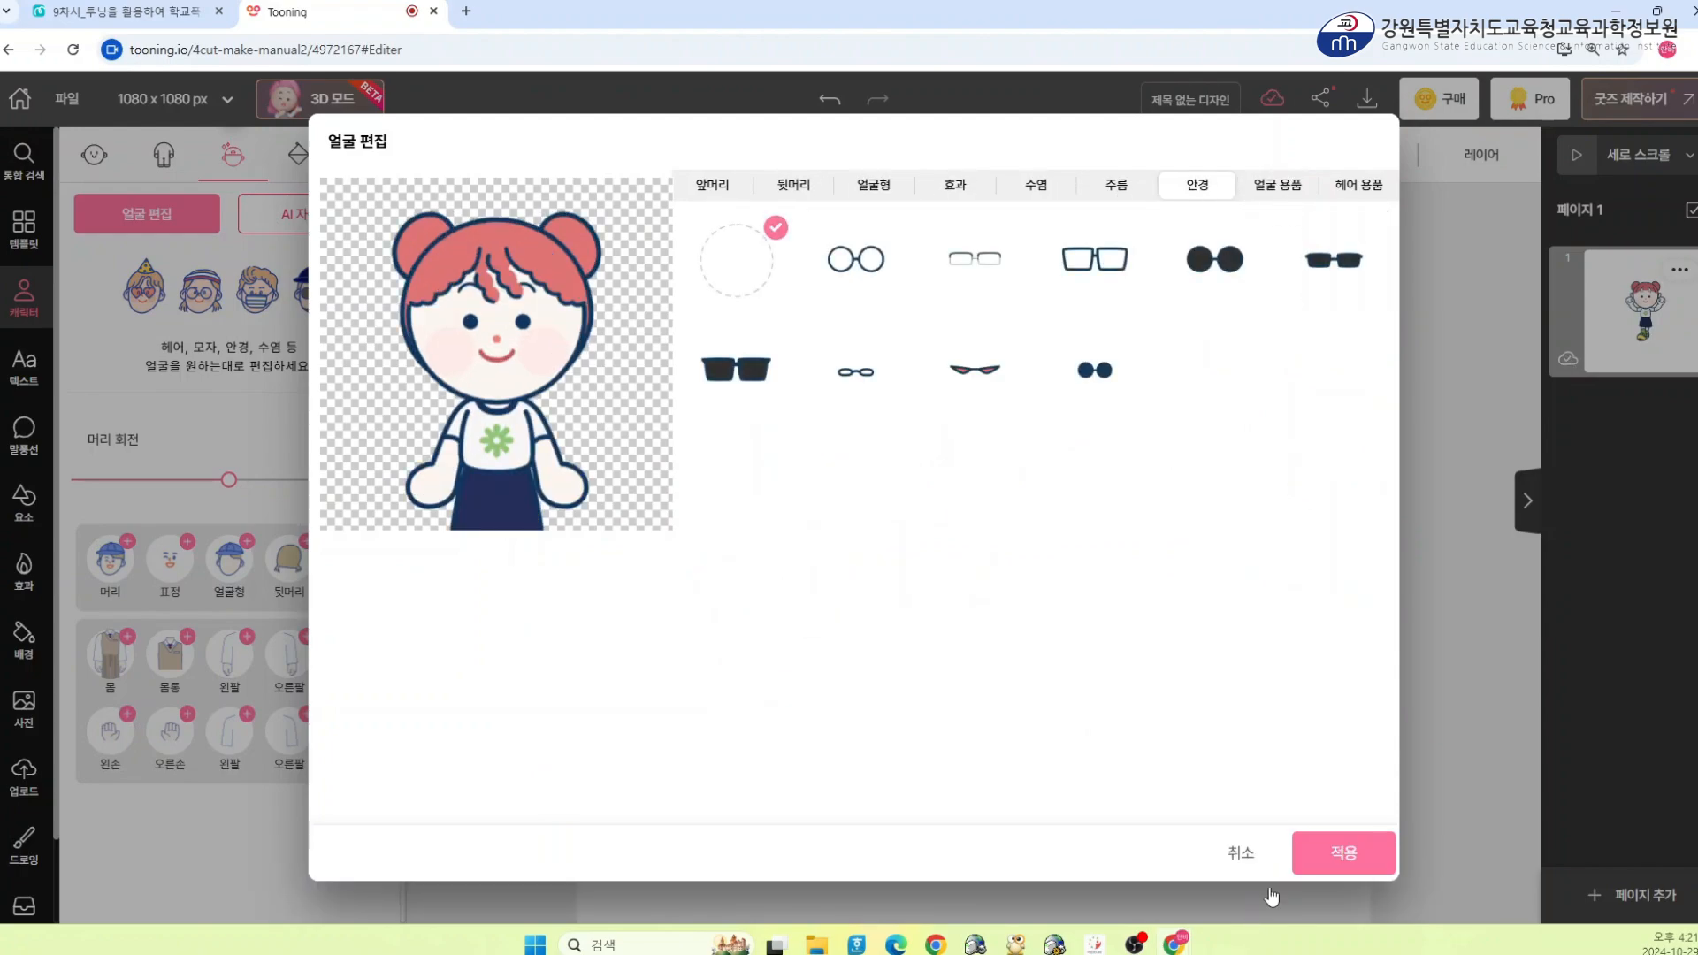
left_click(1343, 853)
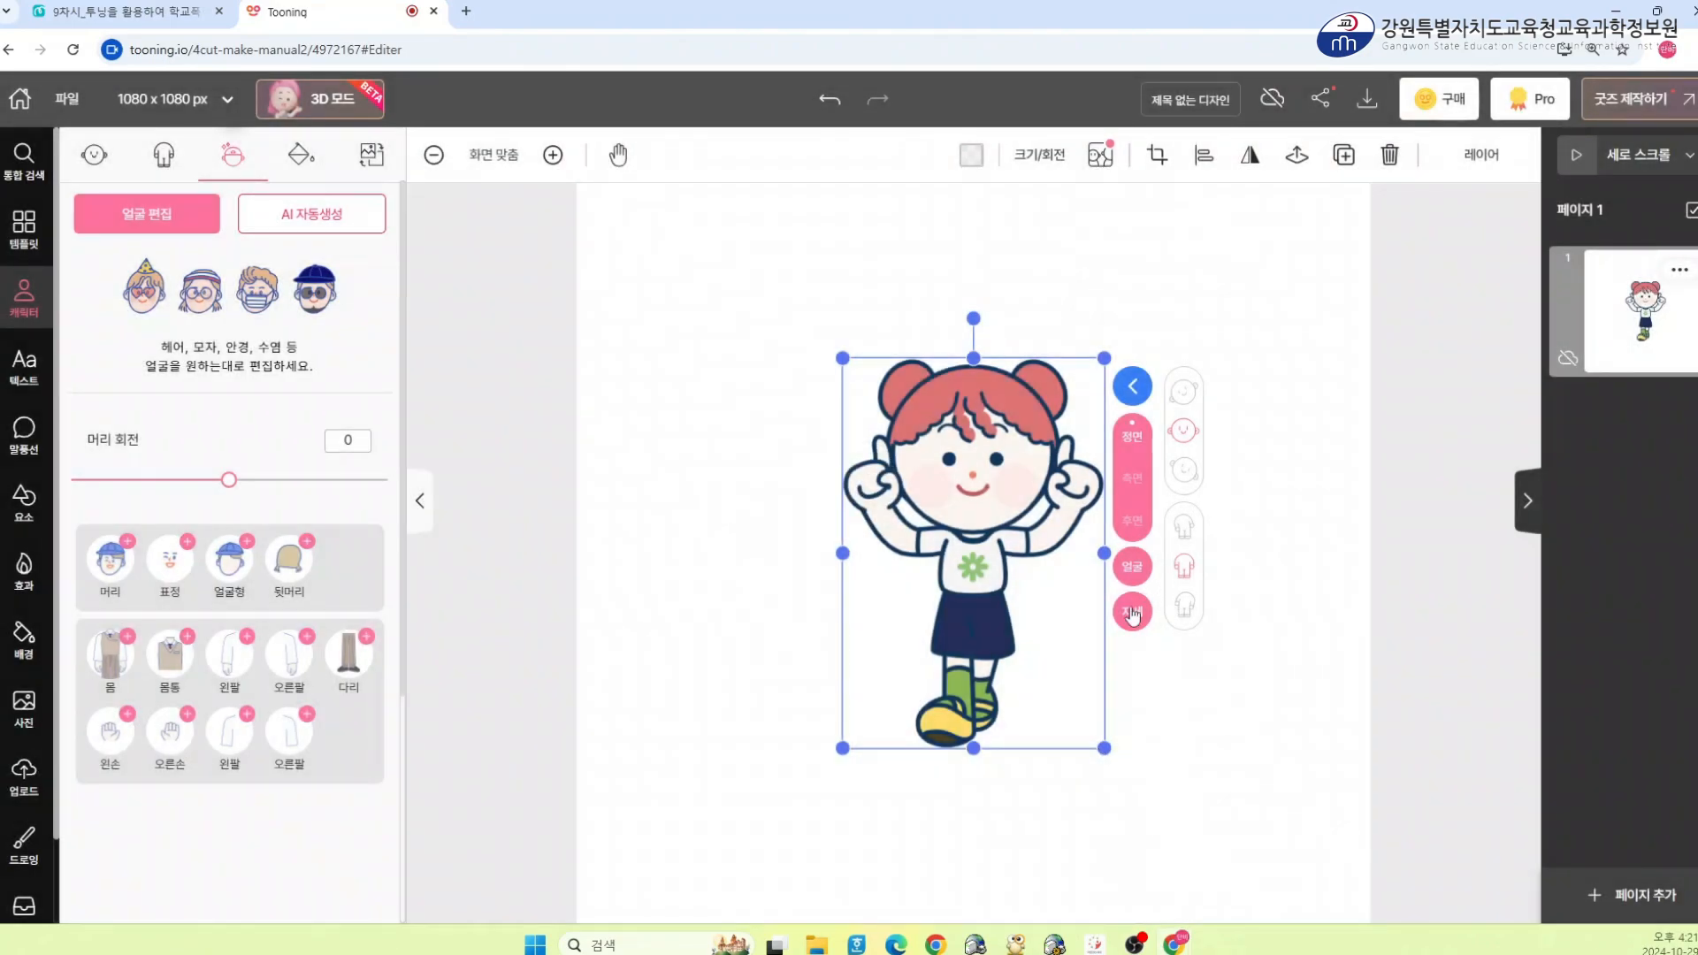
left_click(1132, 612)
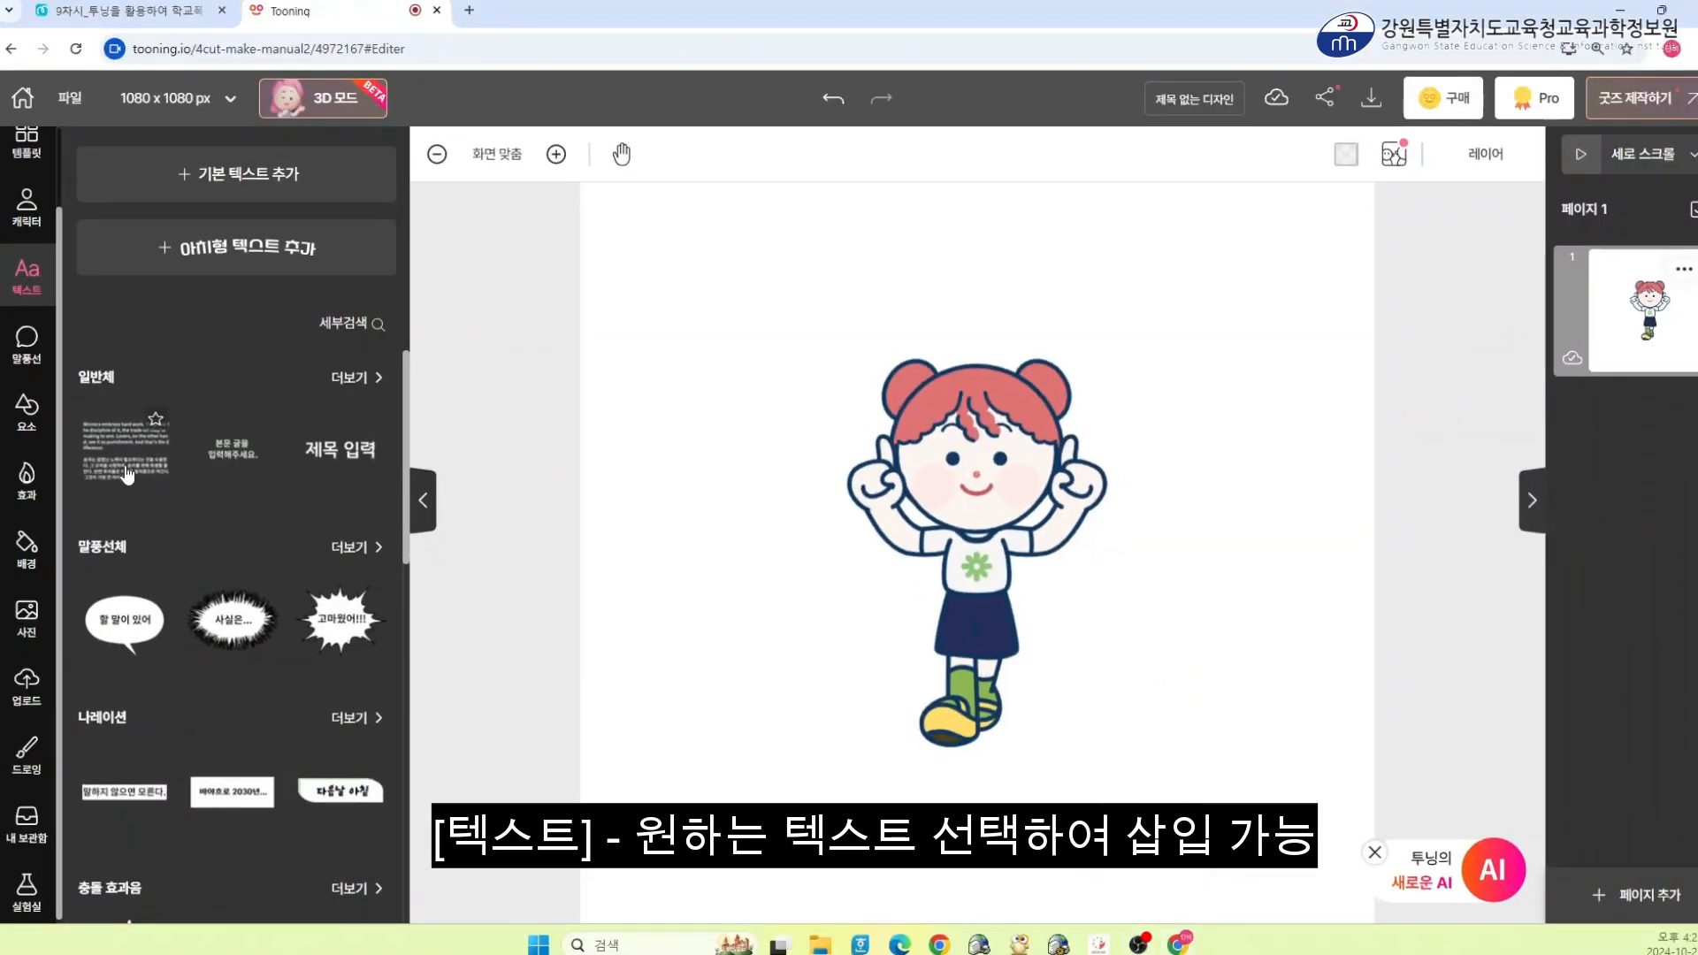
Open the text library and insert the spiky 사실은... speech-bubble text onto the canvas
scroll(283, 482, "down", 1)
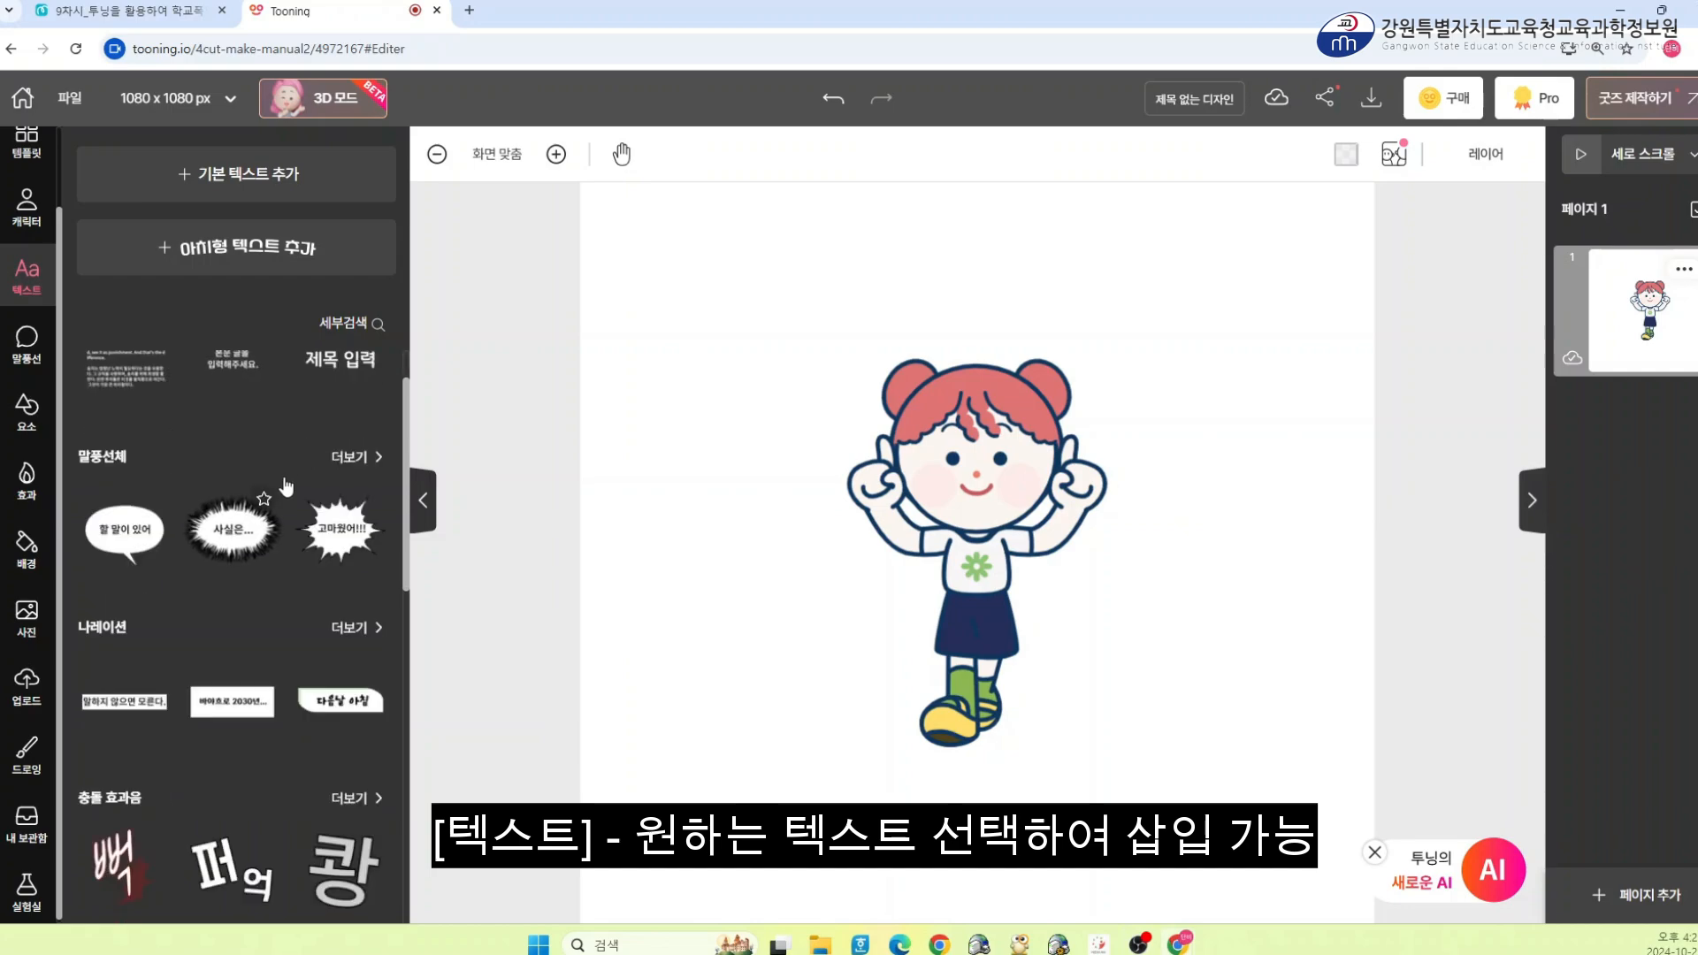
scroll(283, 470, "up", 1)
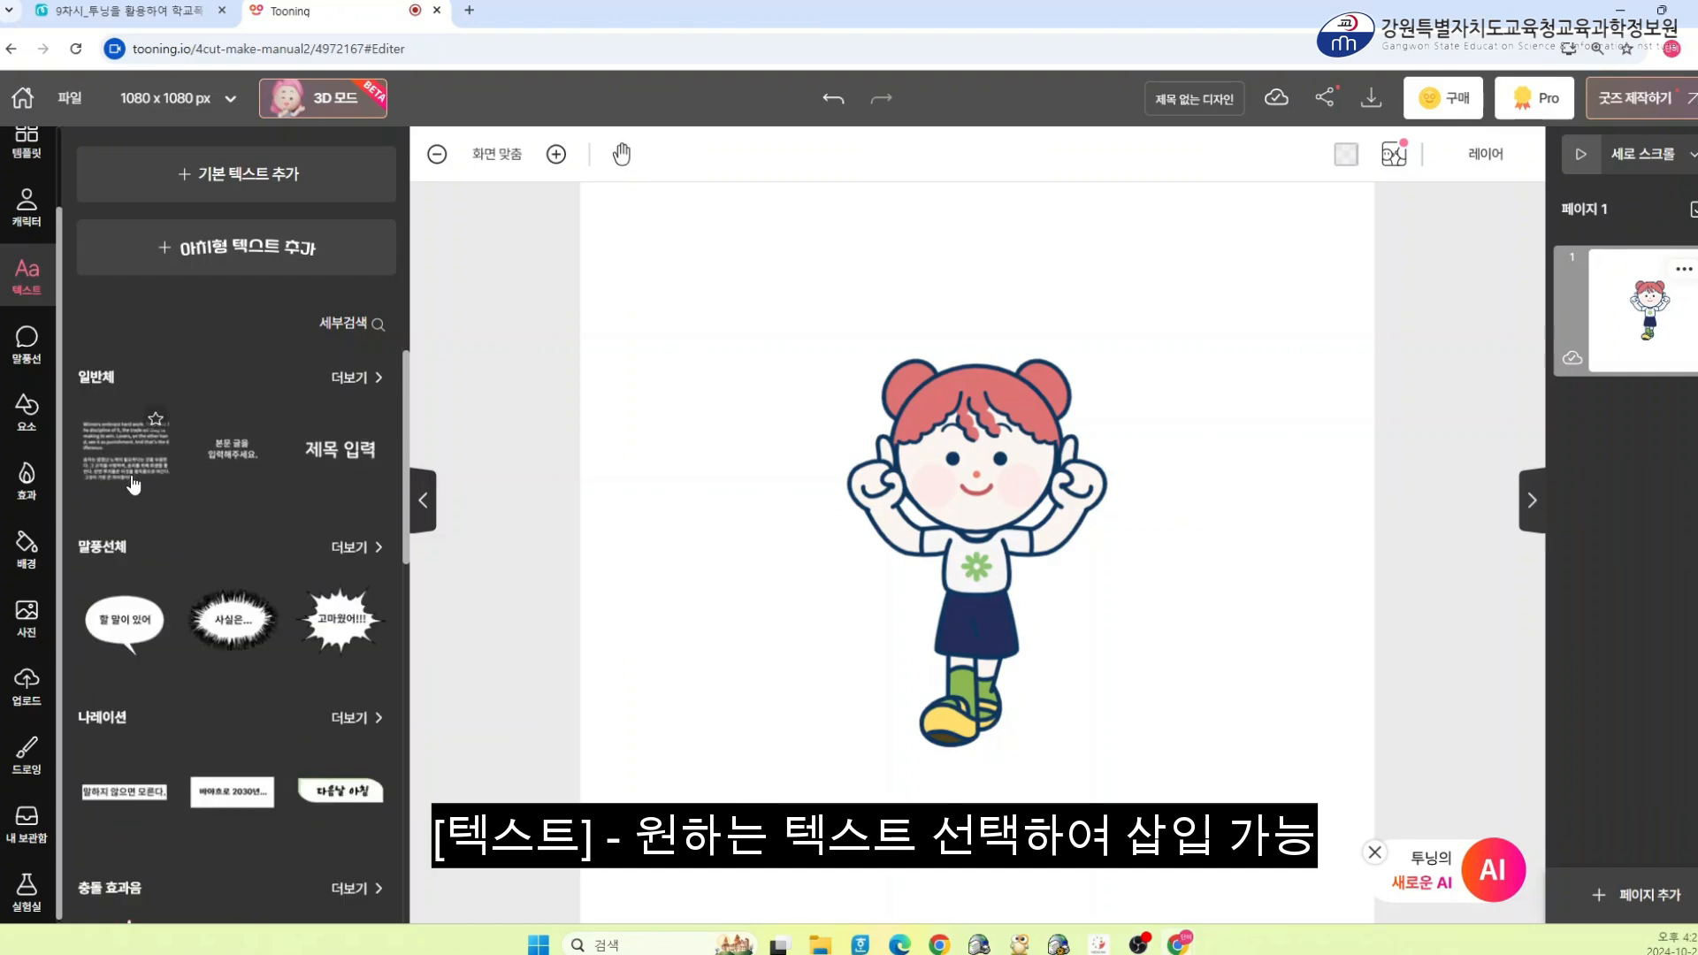
scroll(127, 593, "down", 5)
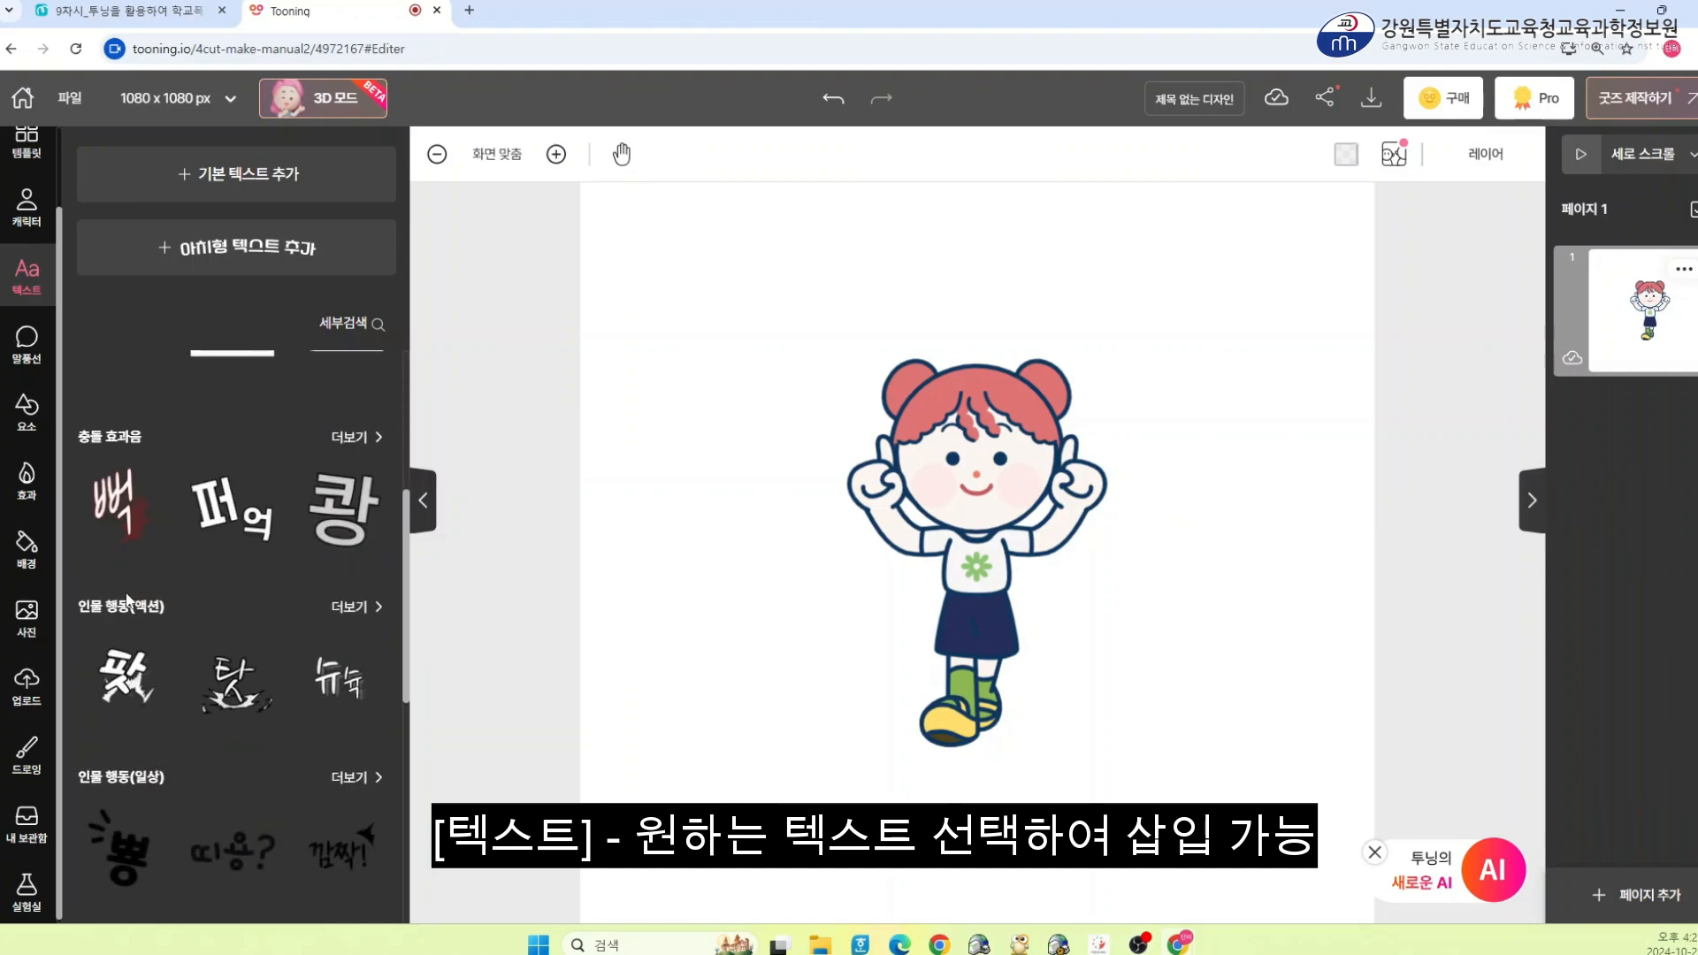
scroll(151, 599, "up", 5)
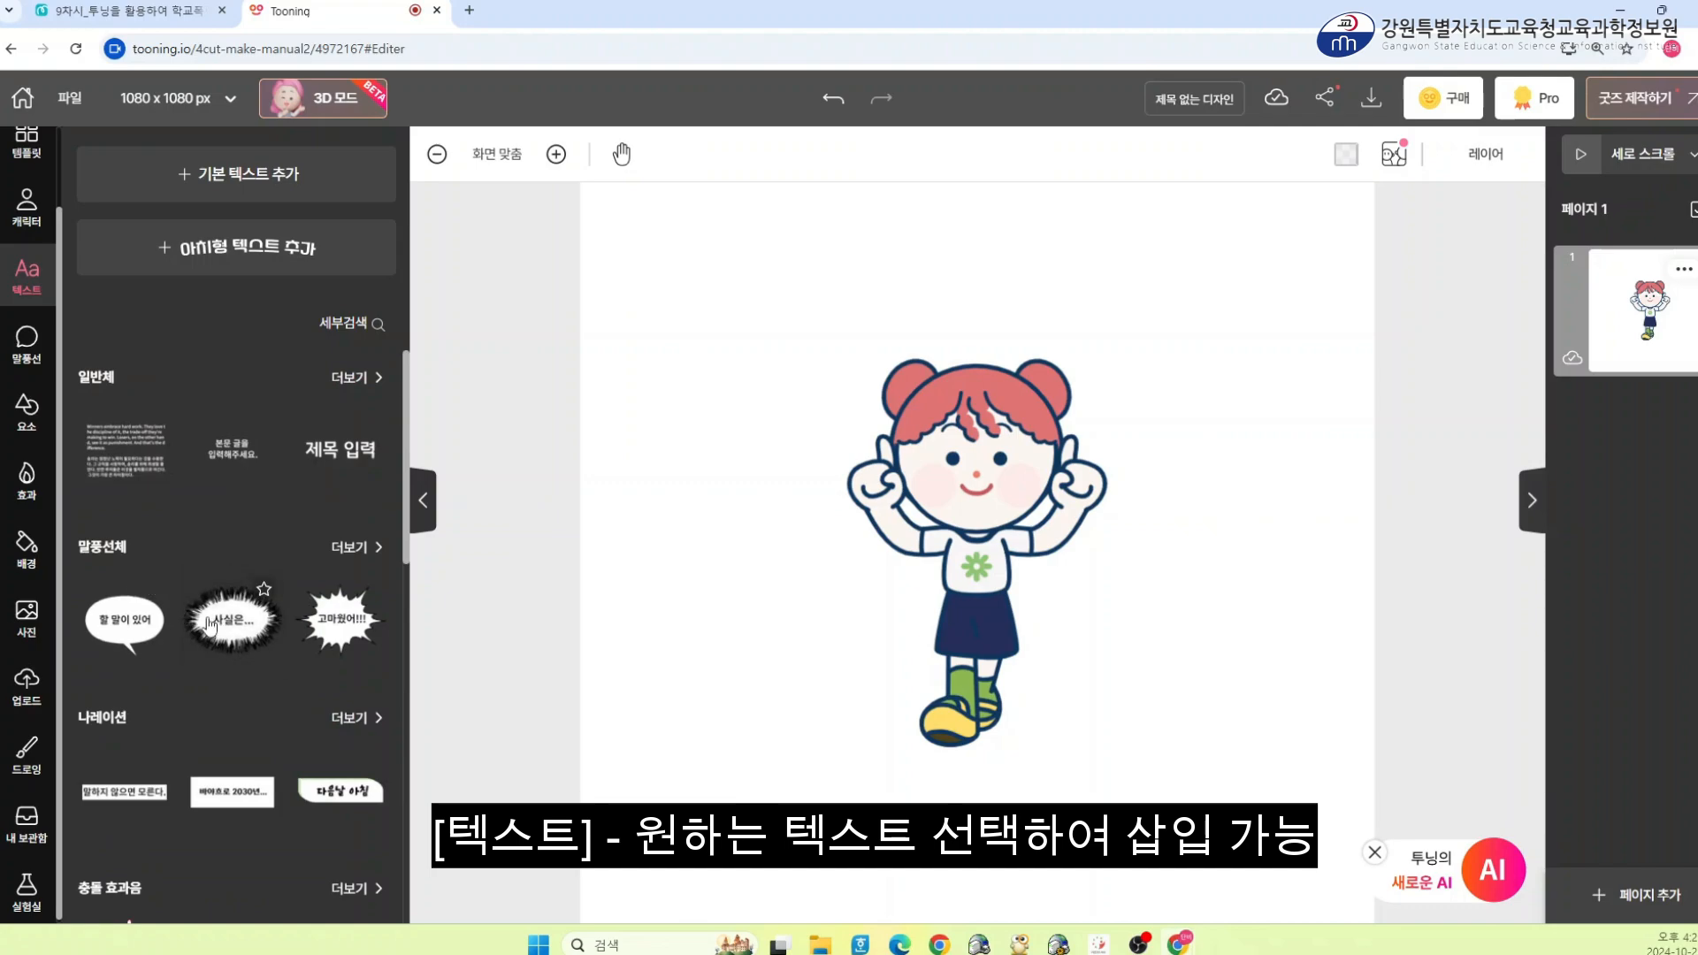
left_click(211, 627)
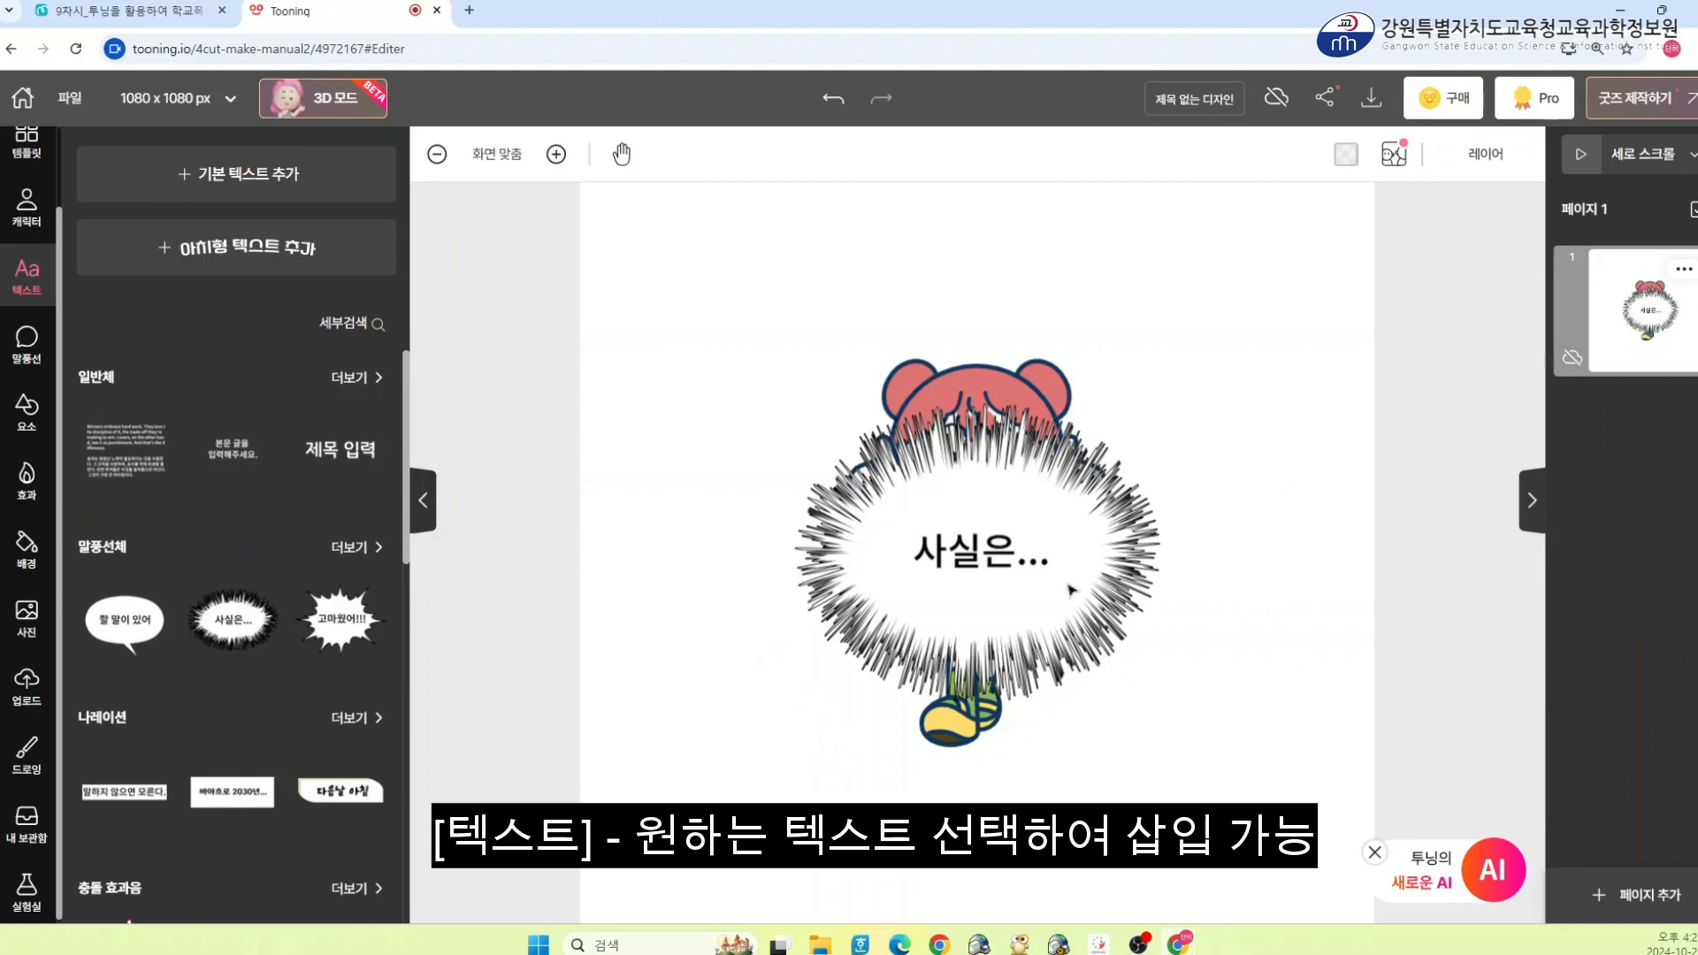
Move the spiky speech bubble to the upper left, above the character's head
left_click_drag(1071, 593, 854, 360)
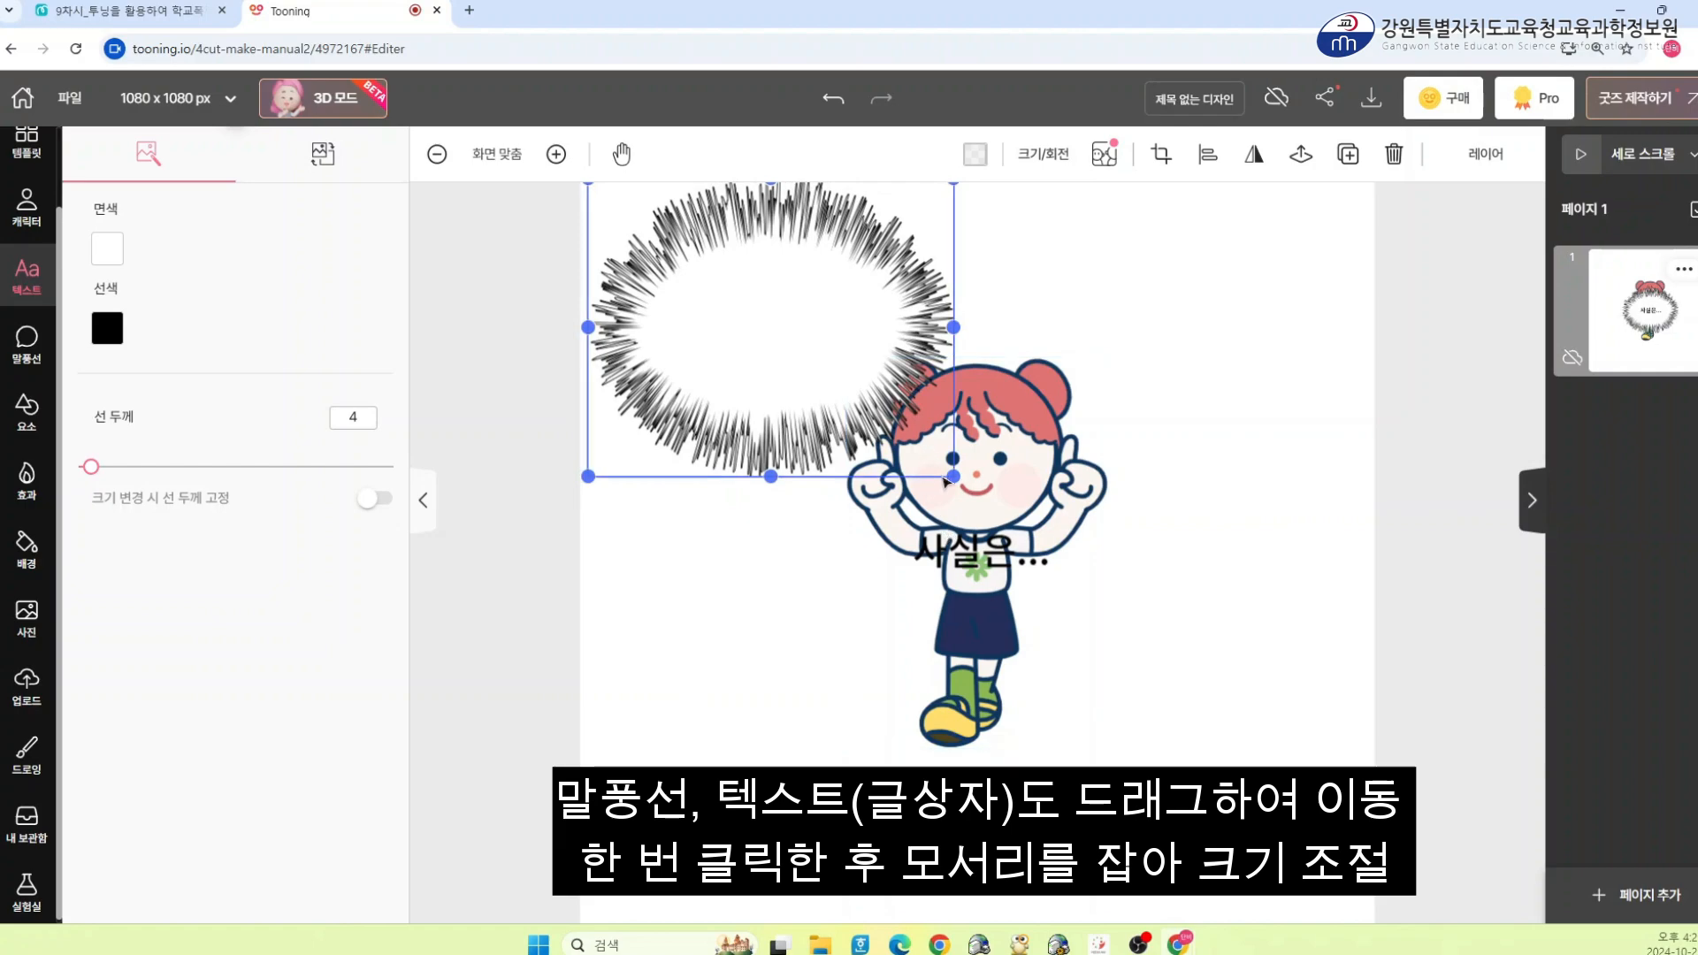
left_click_drag(836, 292, 869, 338)
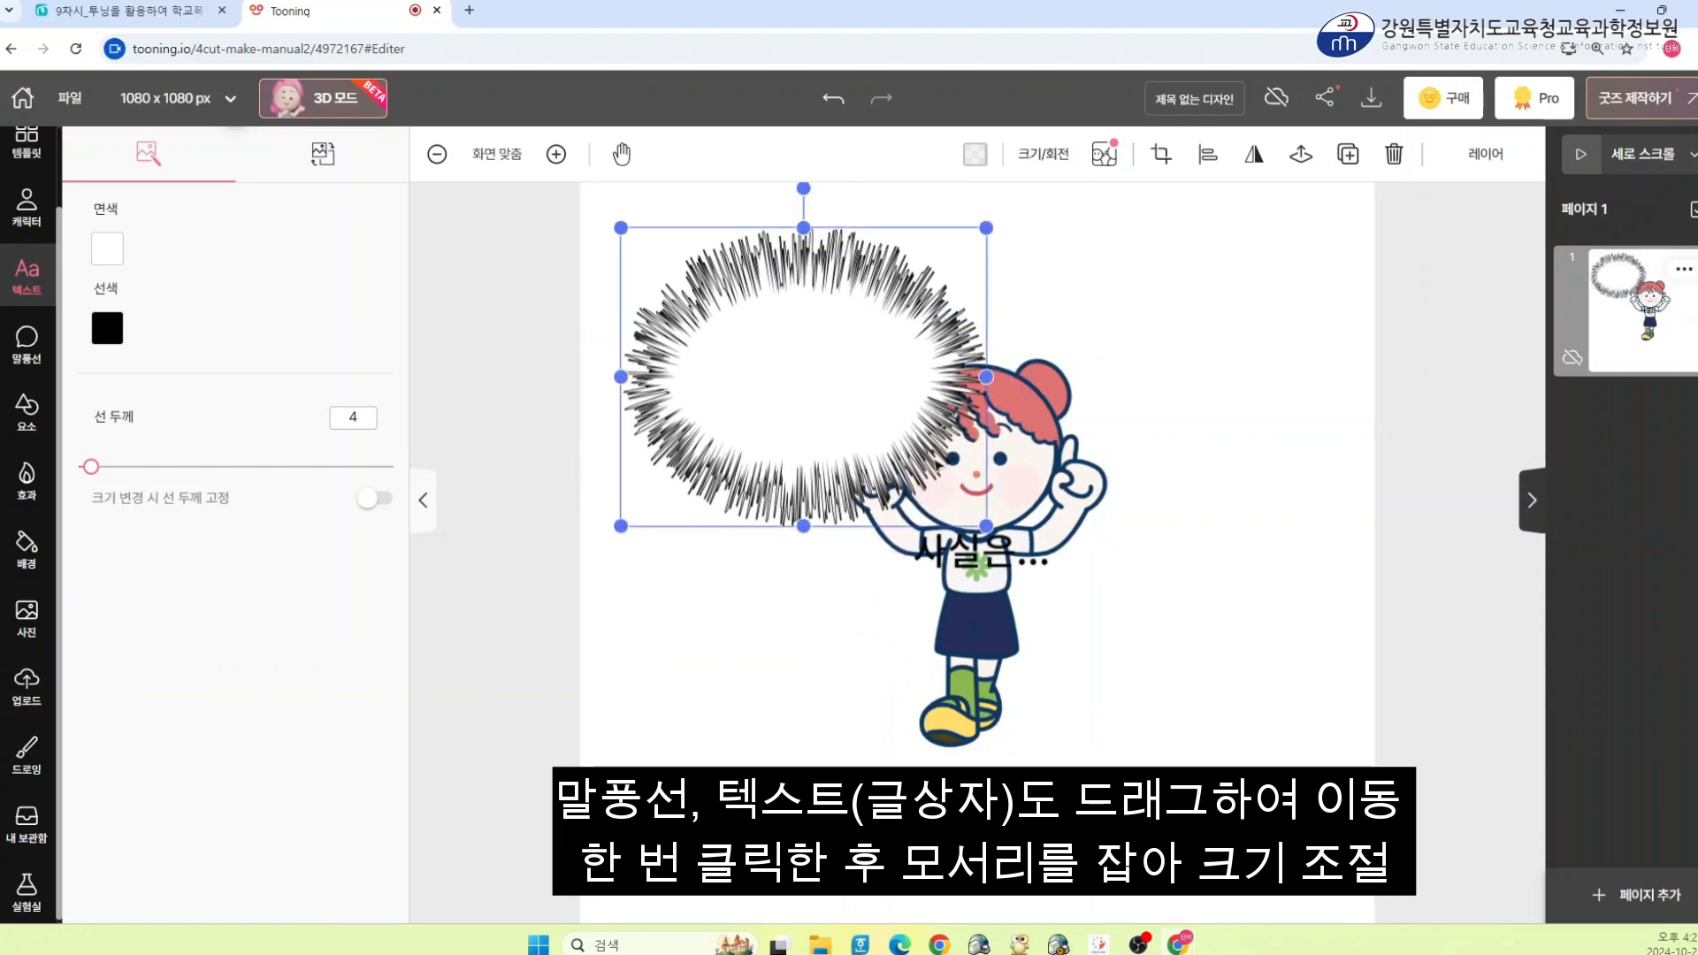
left_click(1070, 295)
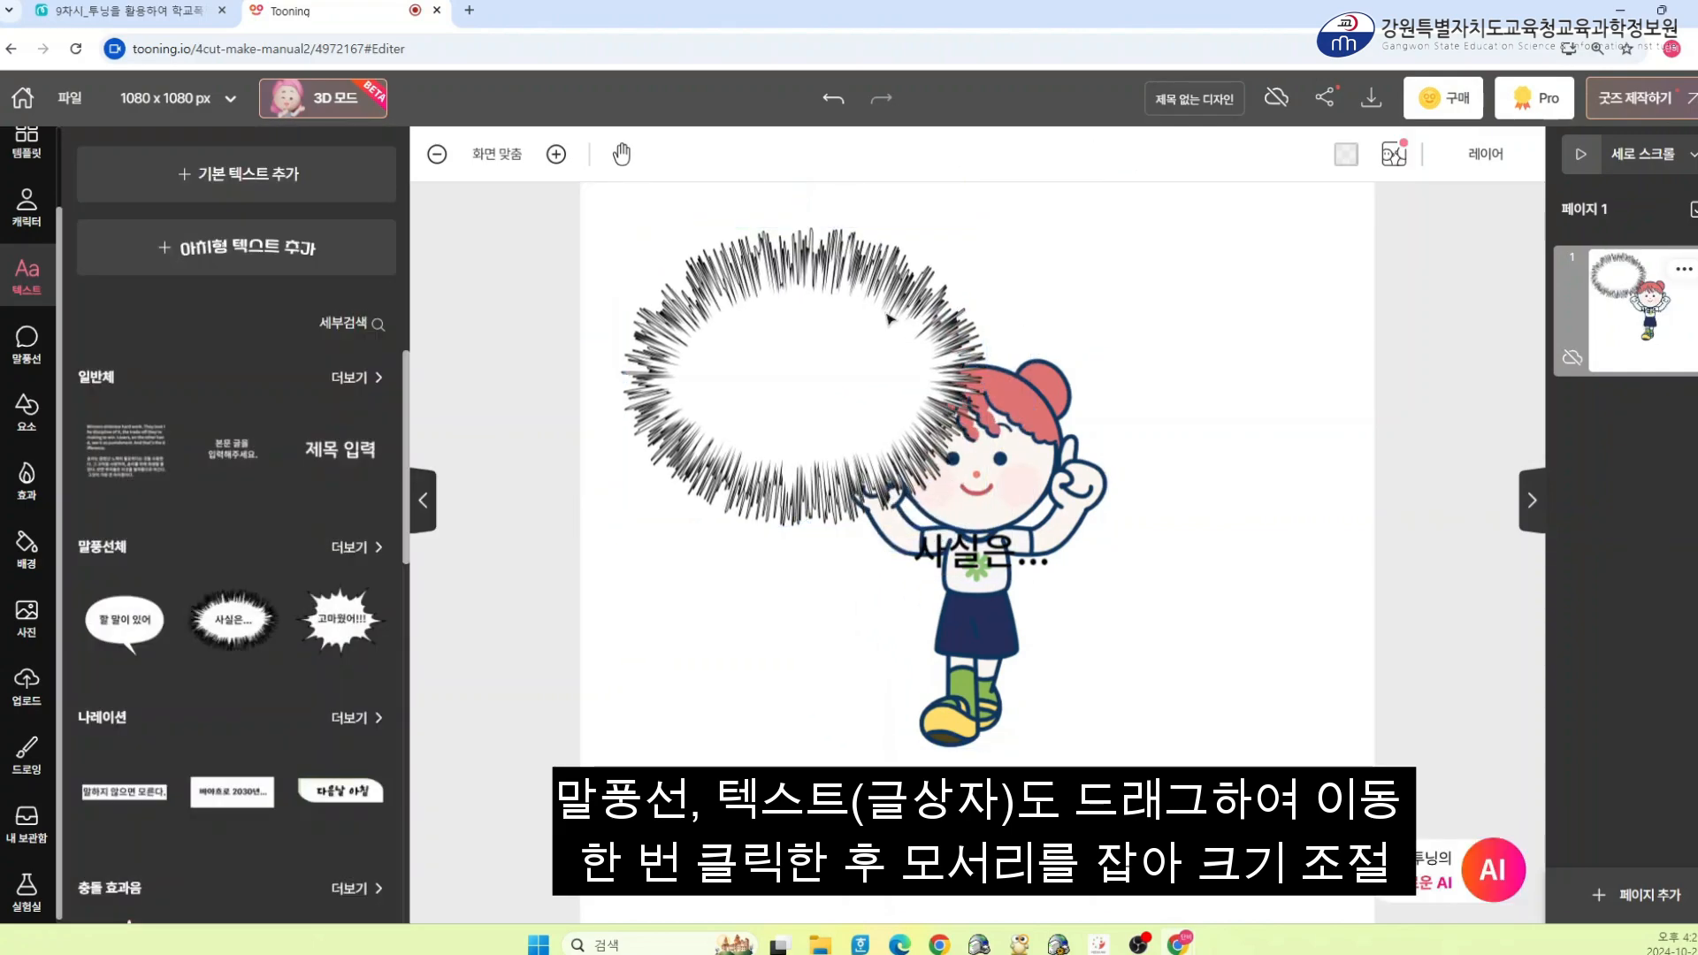
left_click(889, 319)
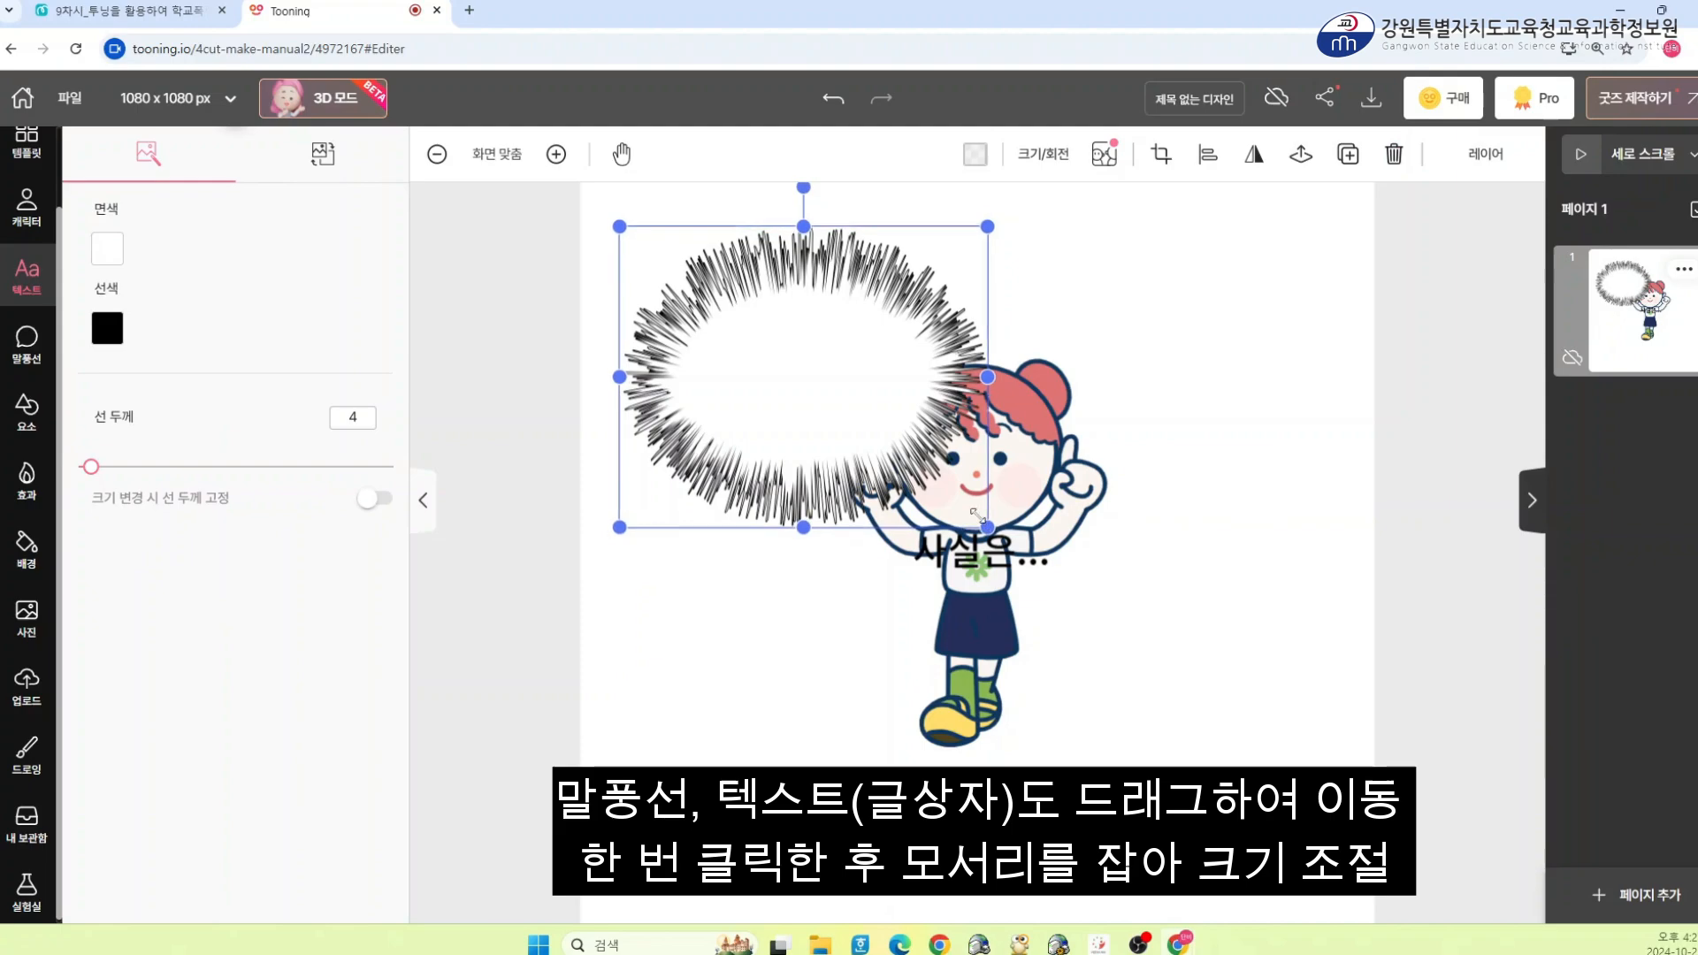
Shrink the spiky speech bubble to a smaller size in the upper left
left_click_drag(986, 525, 844, 409)
left_click(1289, 470)
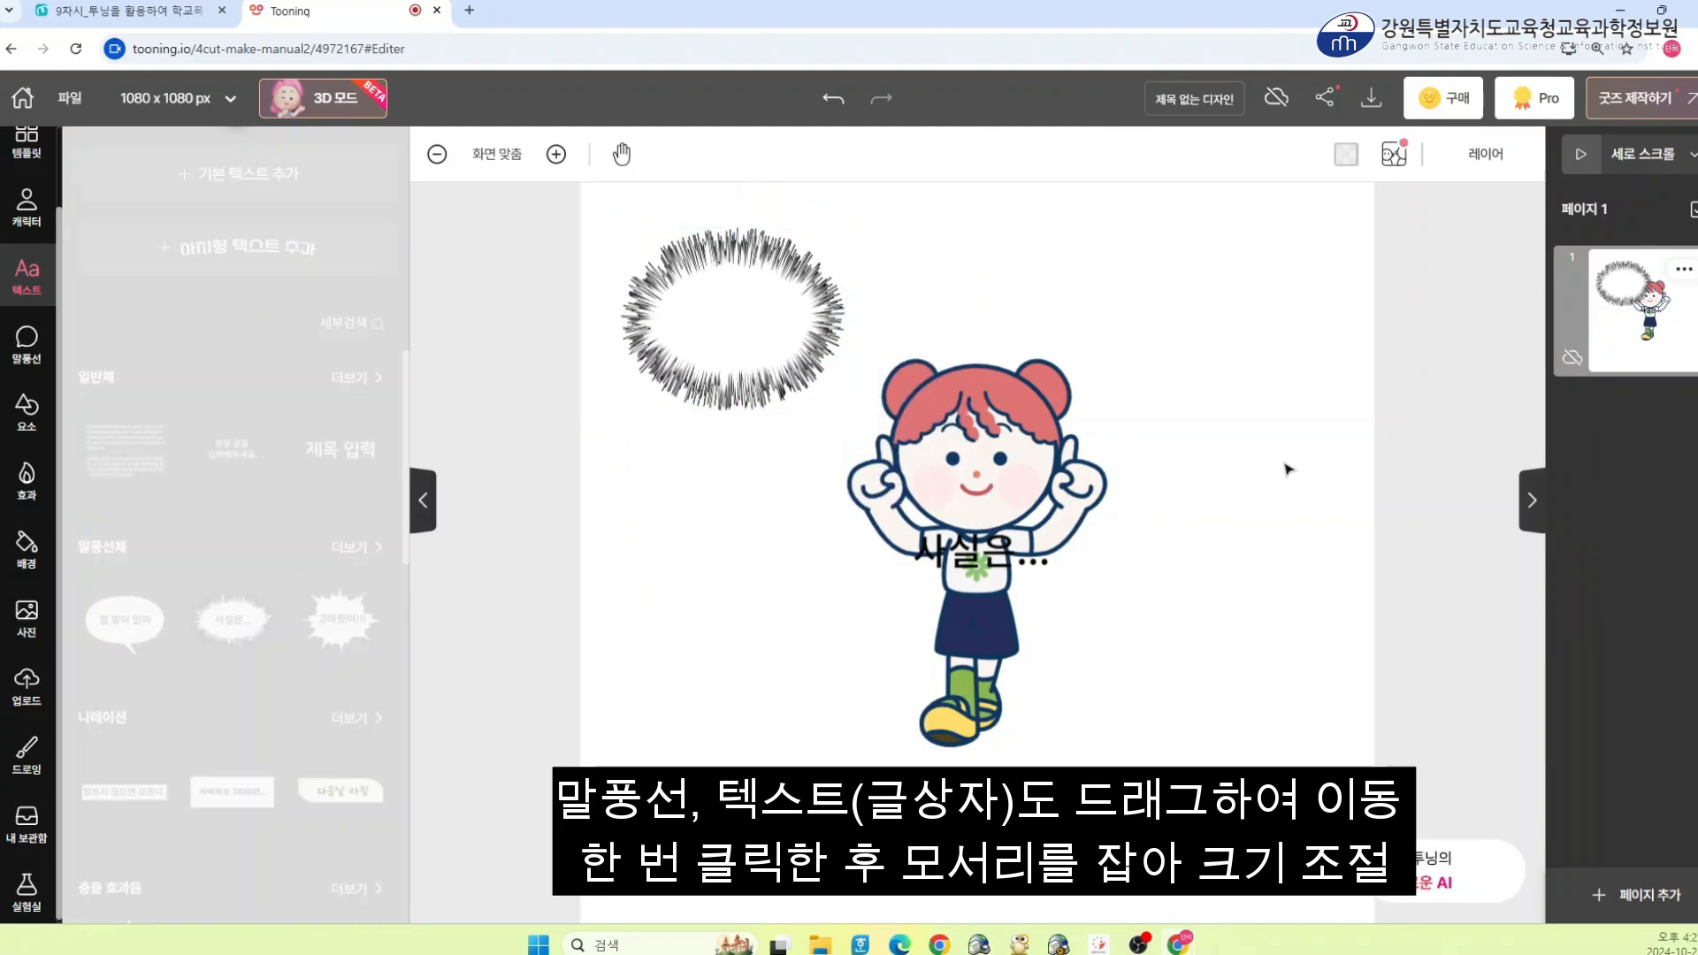
Move the 사실은... text up into the spiky speech bubble
left_click(989, 559)
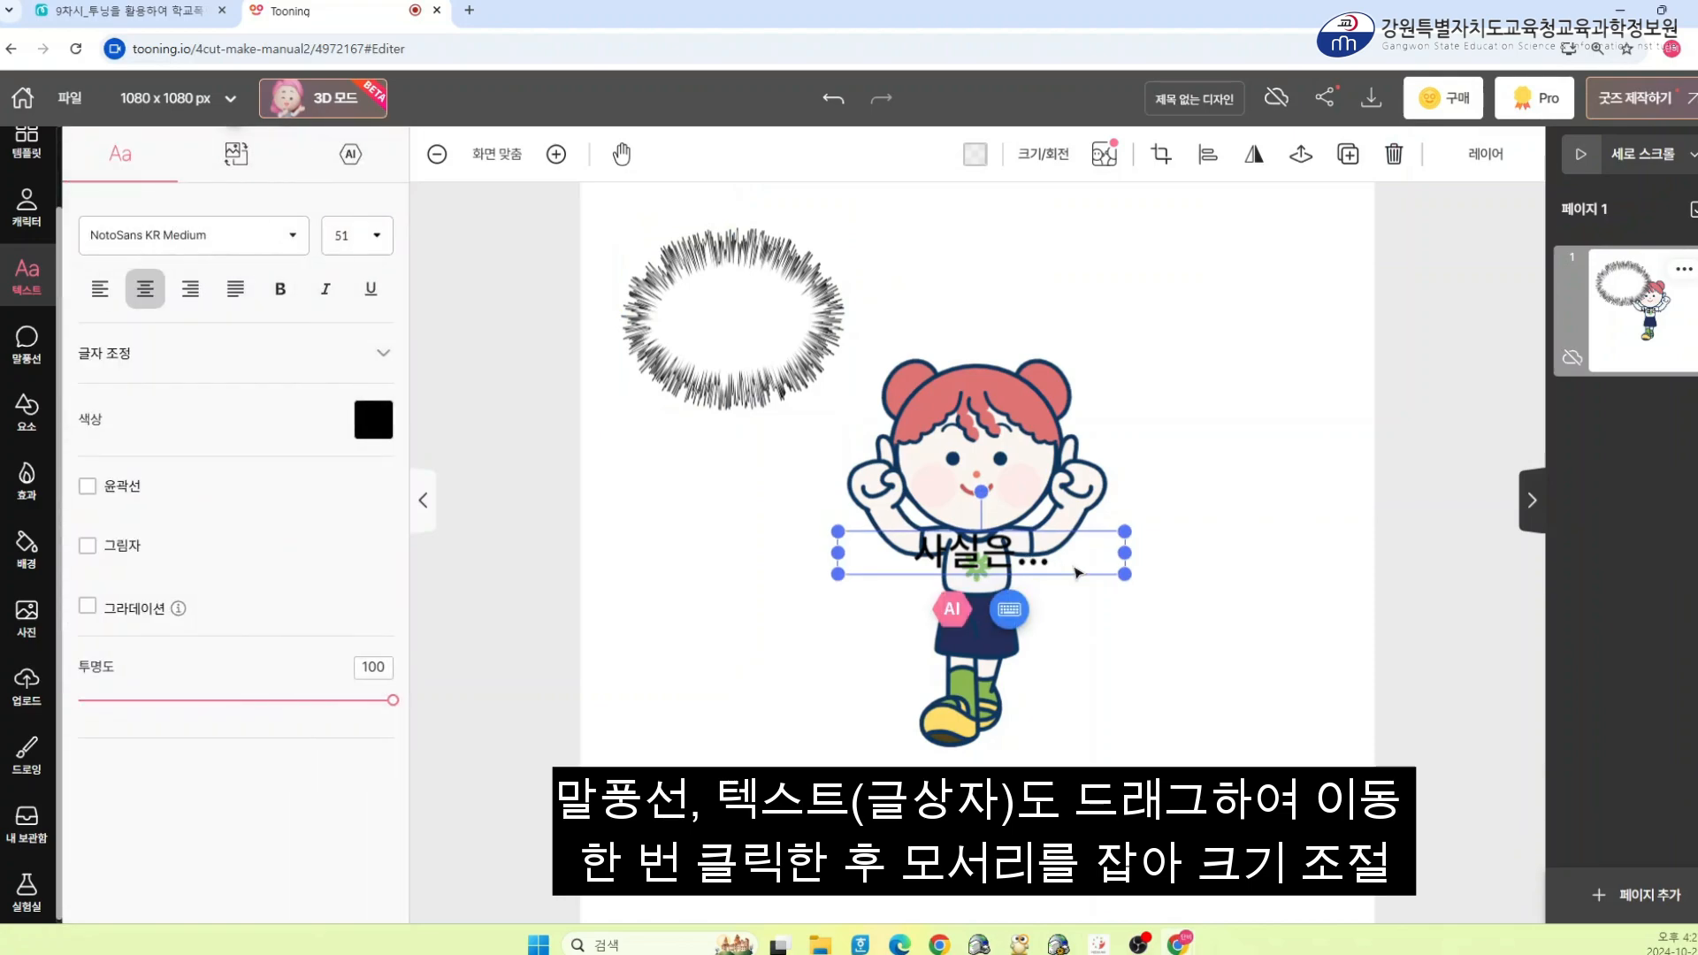
left_click(1077, 572)
left_click(1079, 574)
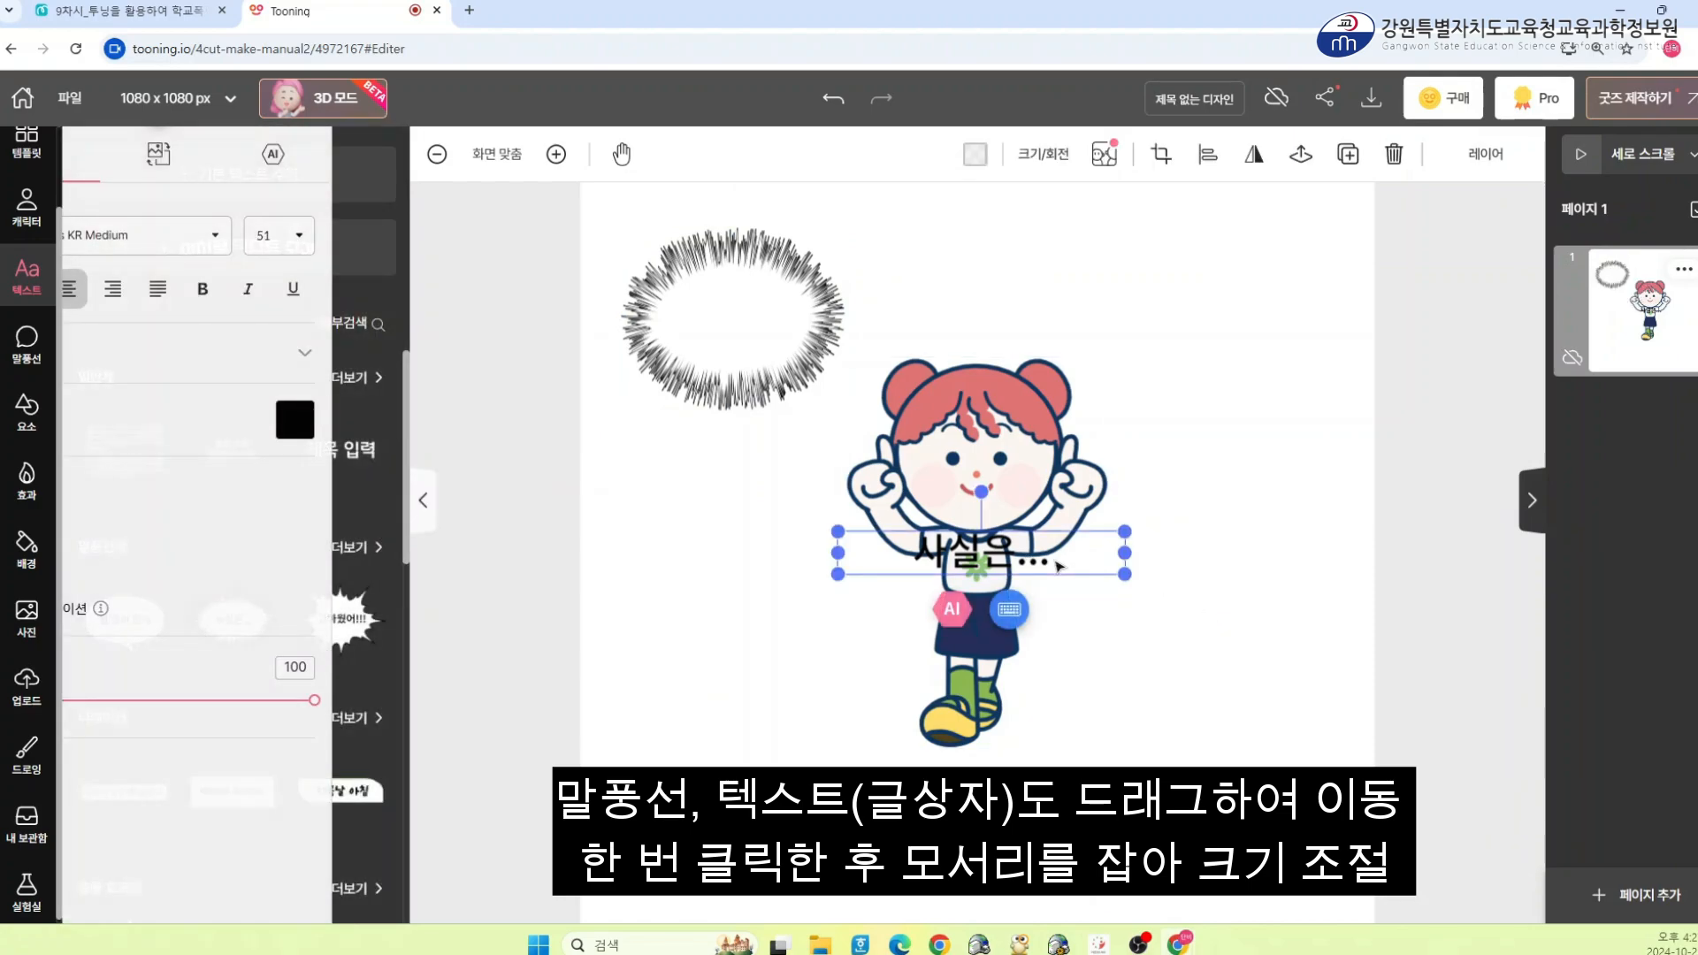
left_click(1076, 566)
left_click(1062, 559)
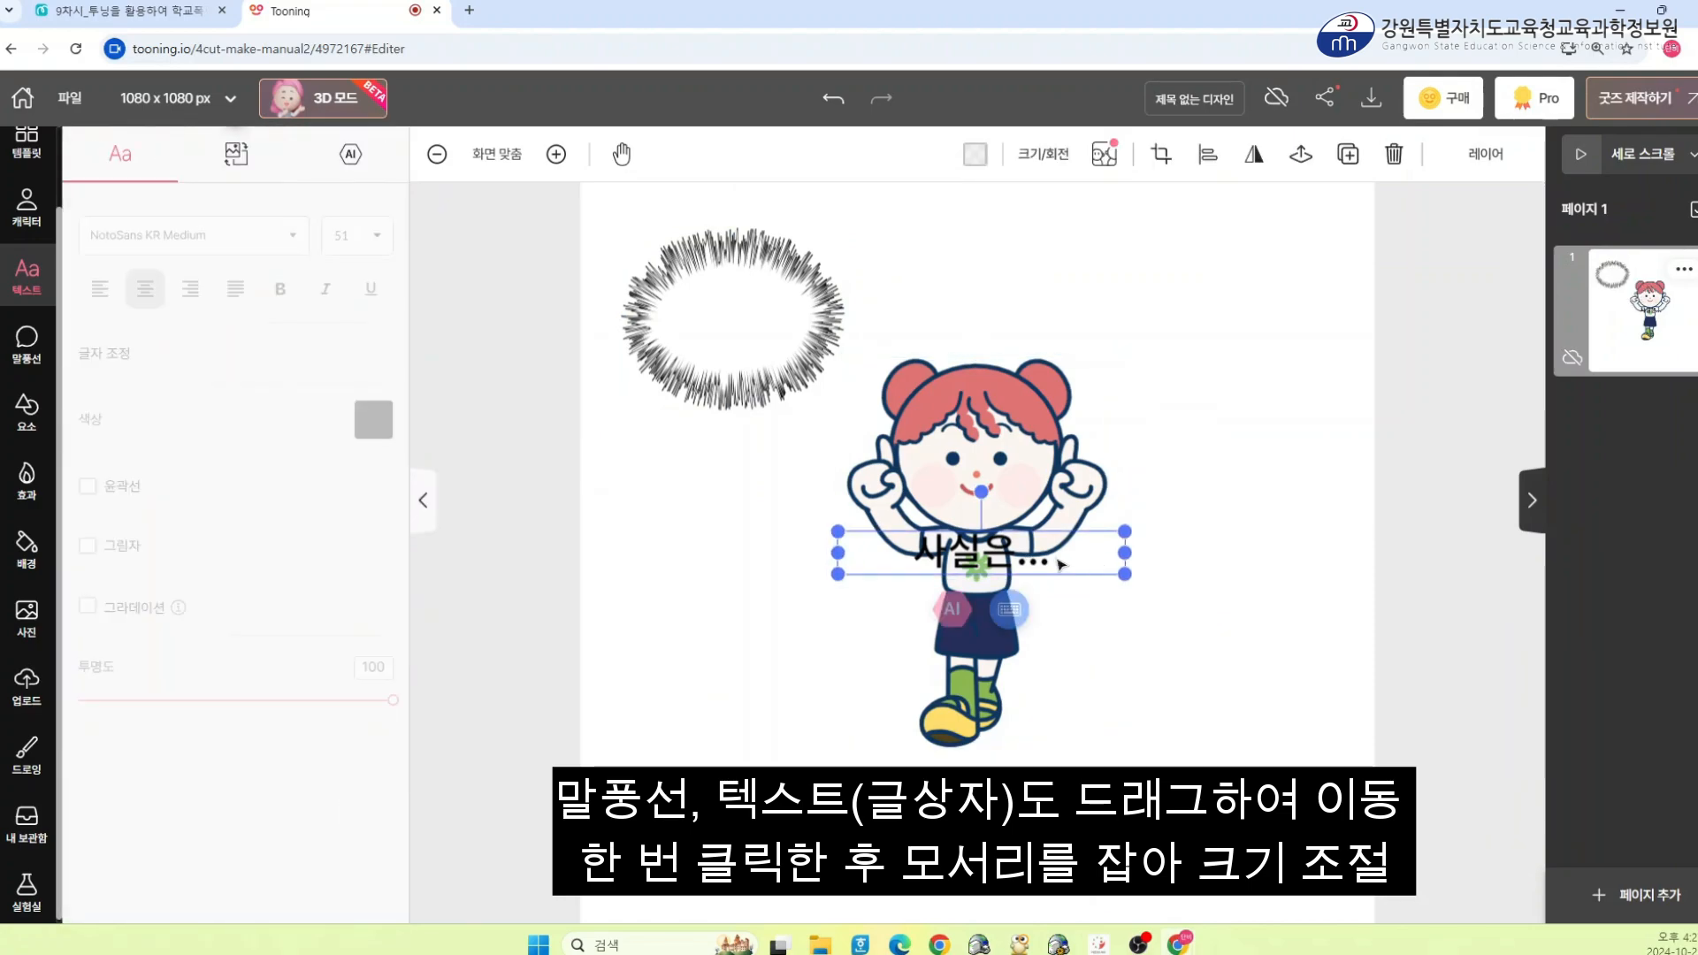
left_click_drag(1062, 559, 816, 321)
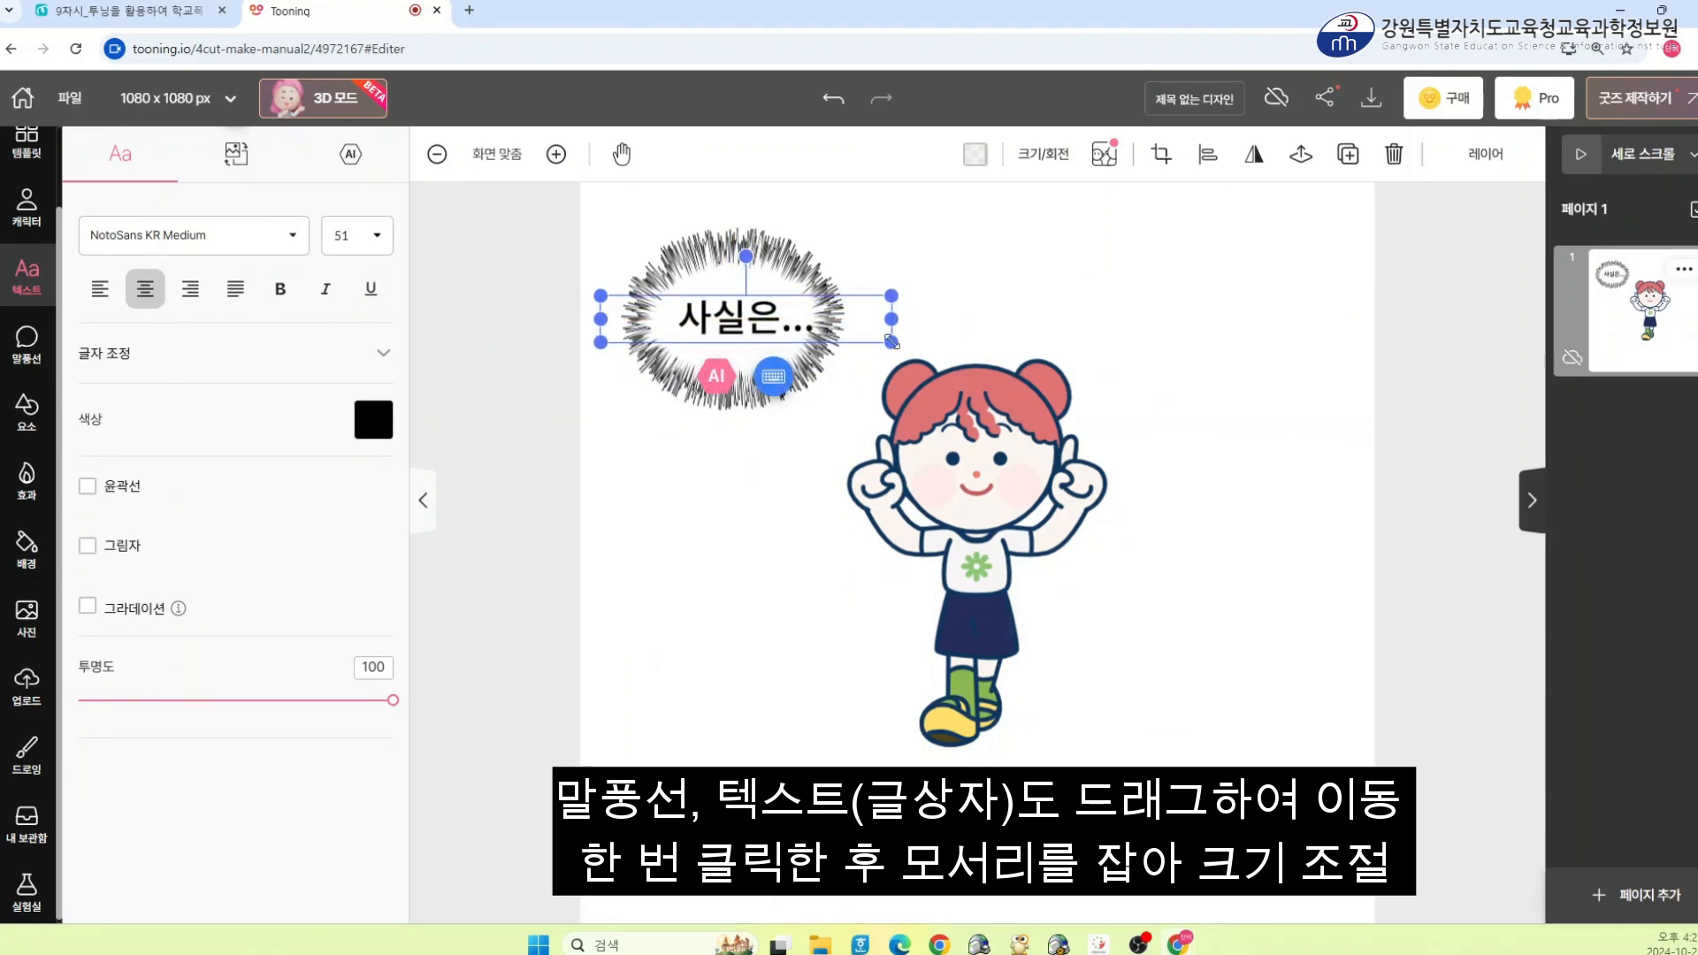
Shrink the bubble text slightly, to font size 47, so it fits inside the bubble
left_click_drag(890, 340, 870, 337)
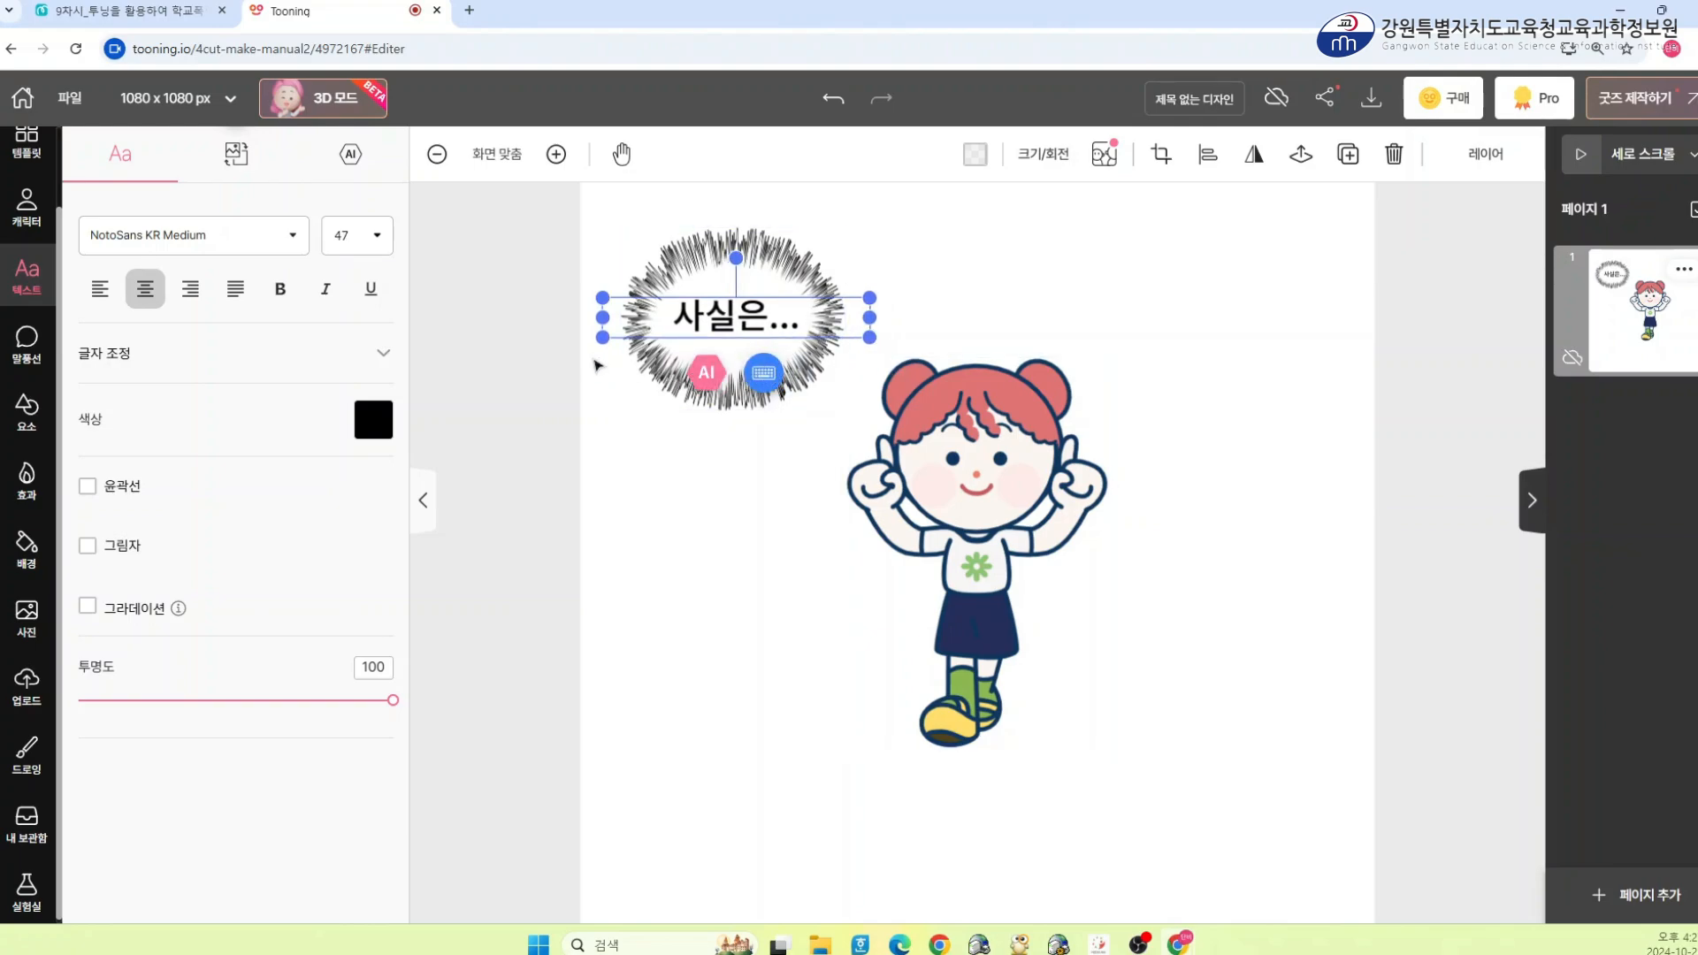
left_click(575, 361)
left_click(790, 317)
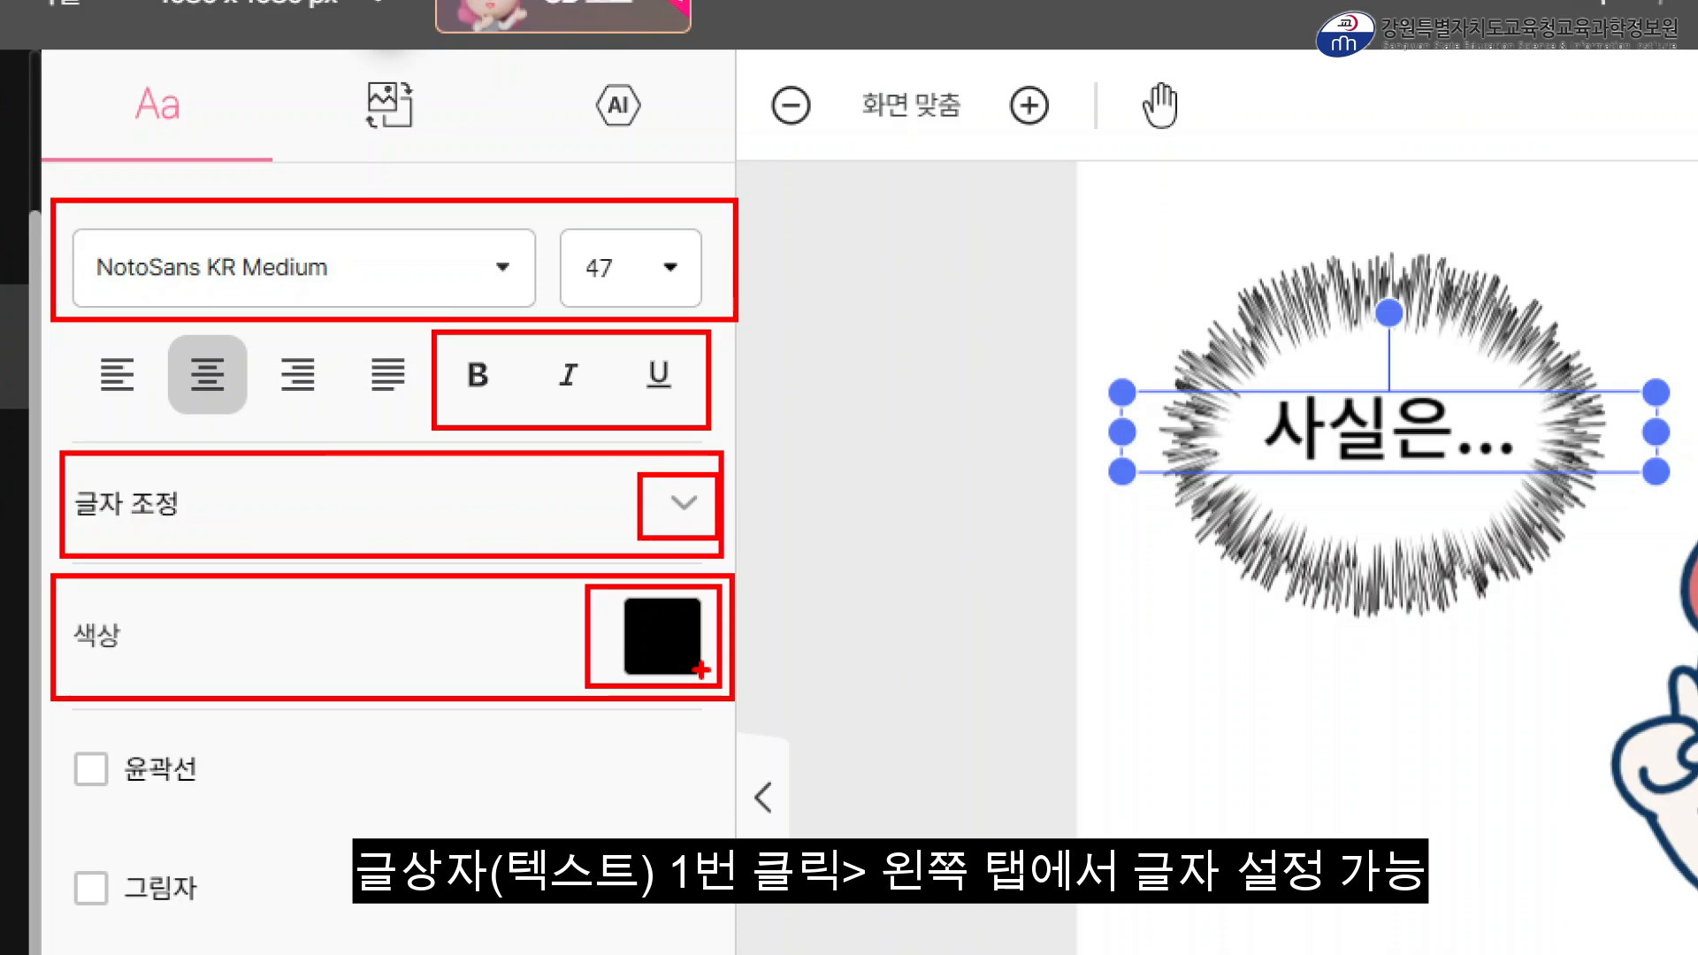
key("Escape")
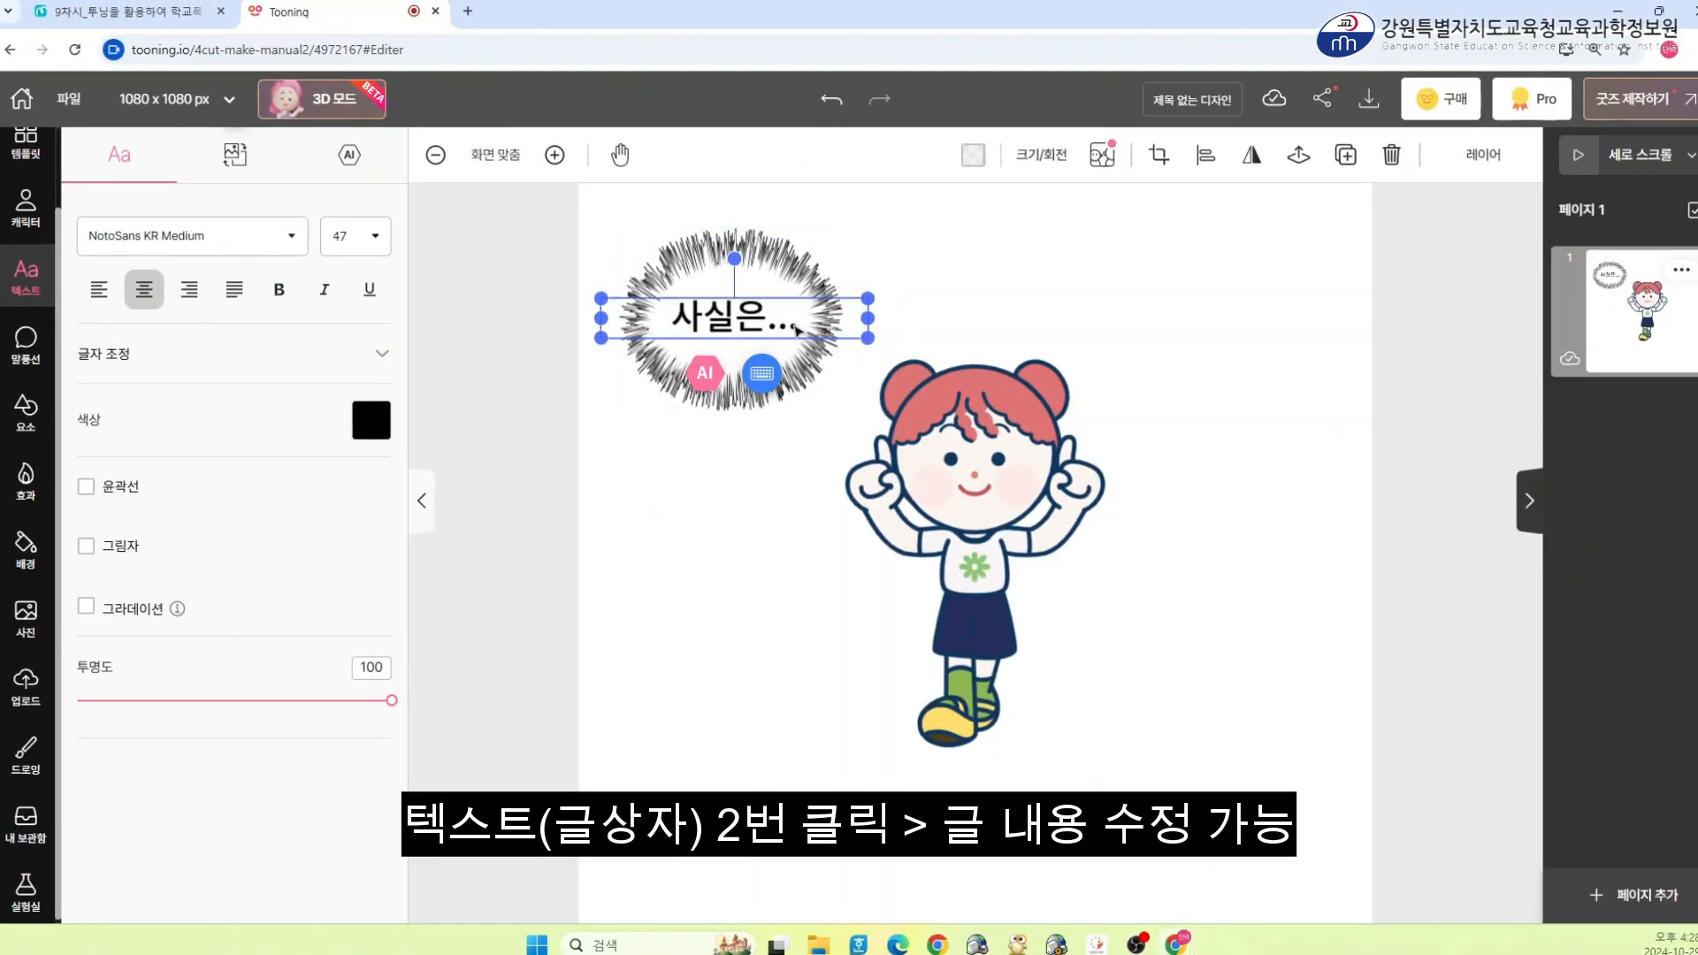
Edit the bubble text, replacing the ellipsis with !!!! so it reads 사실은!!!!
double_click(772, 324)
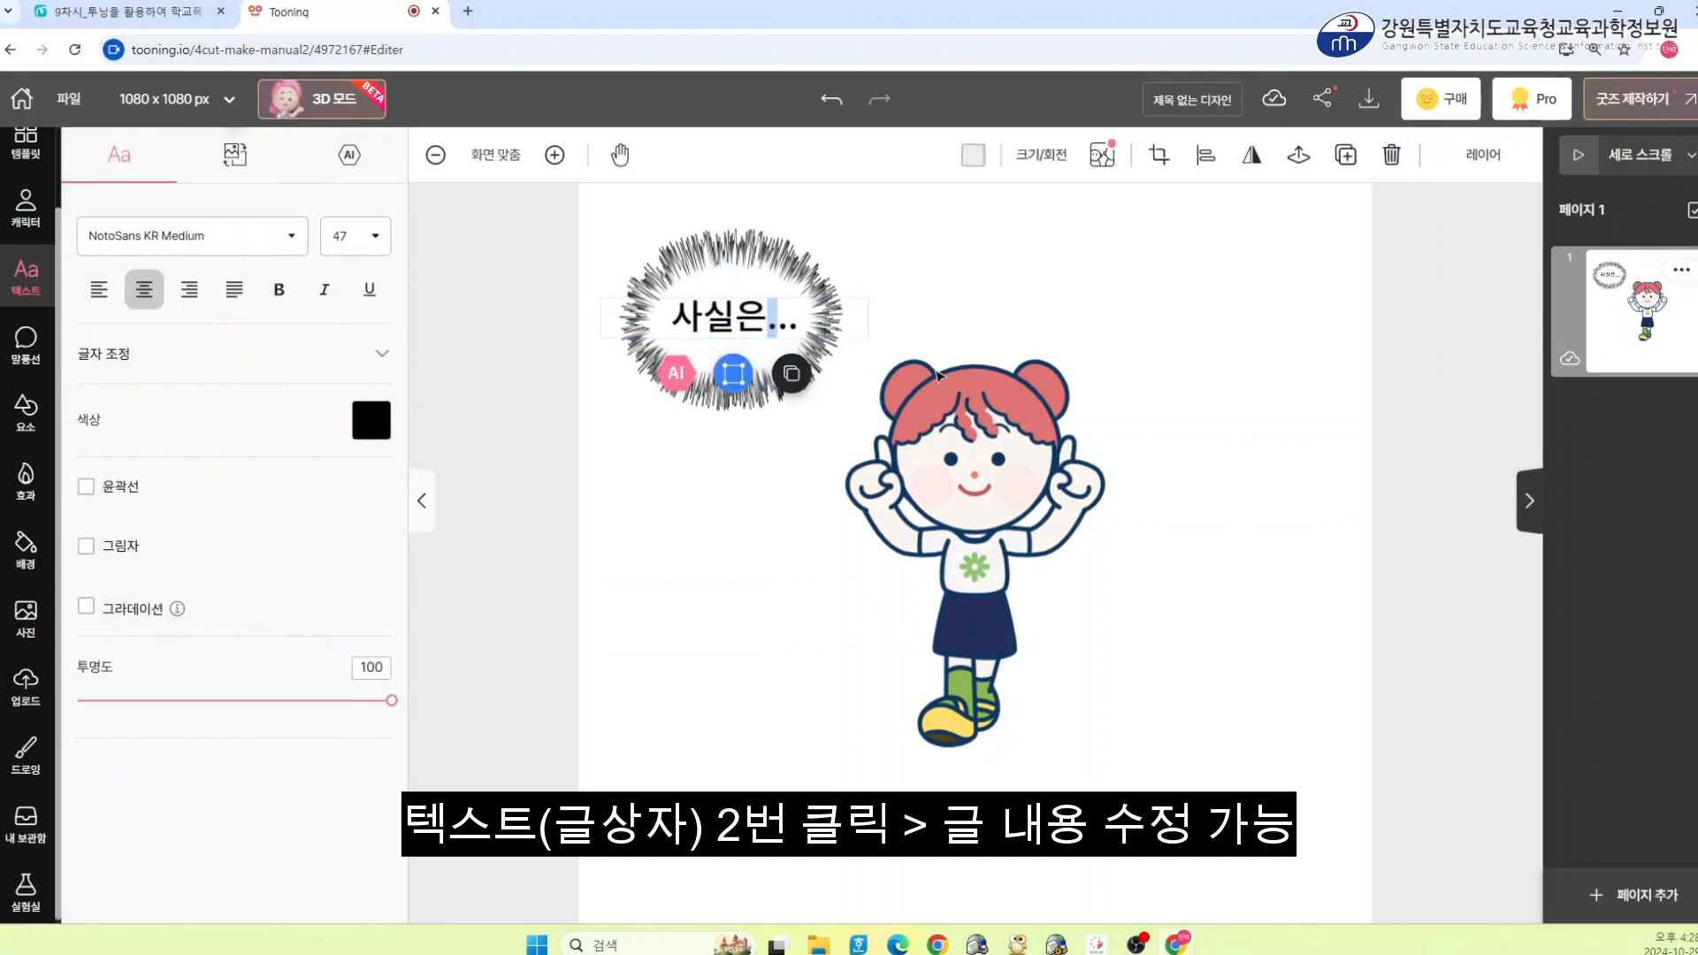
key("Delete")
key("Delete")
key("Delete")
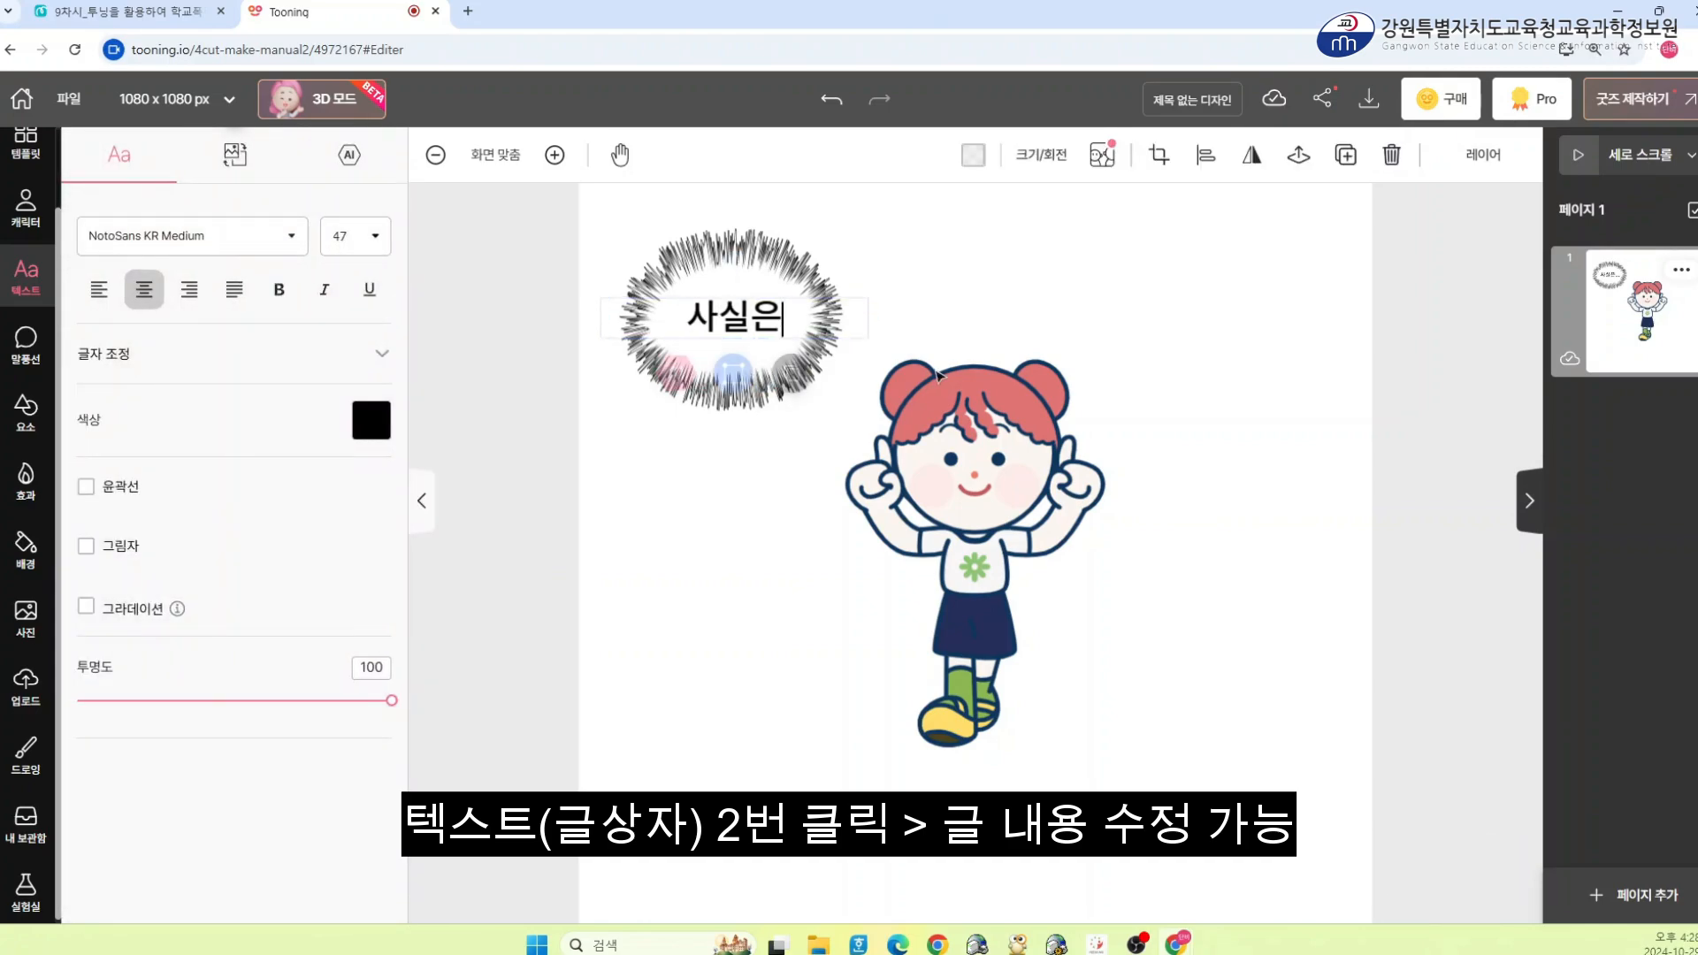
type("!!!!")
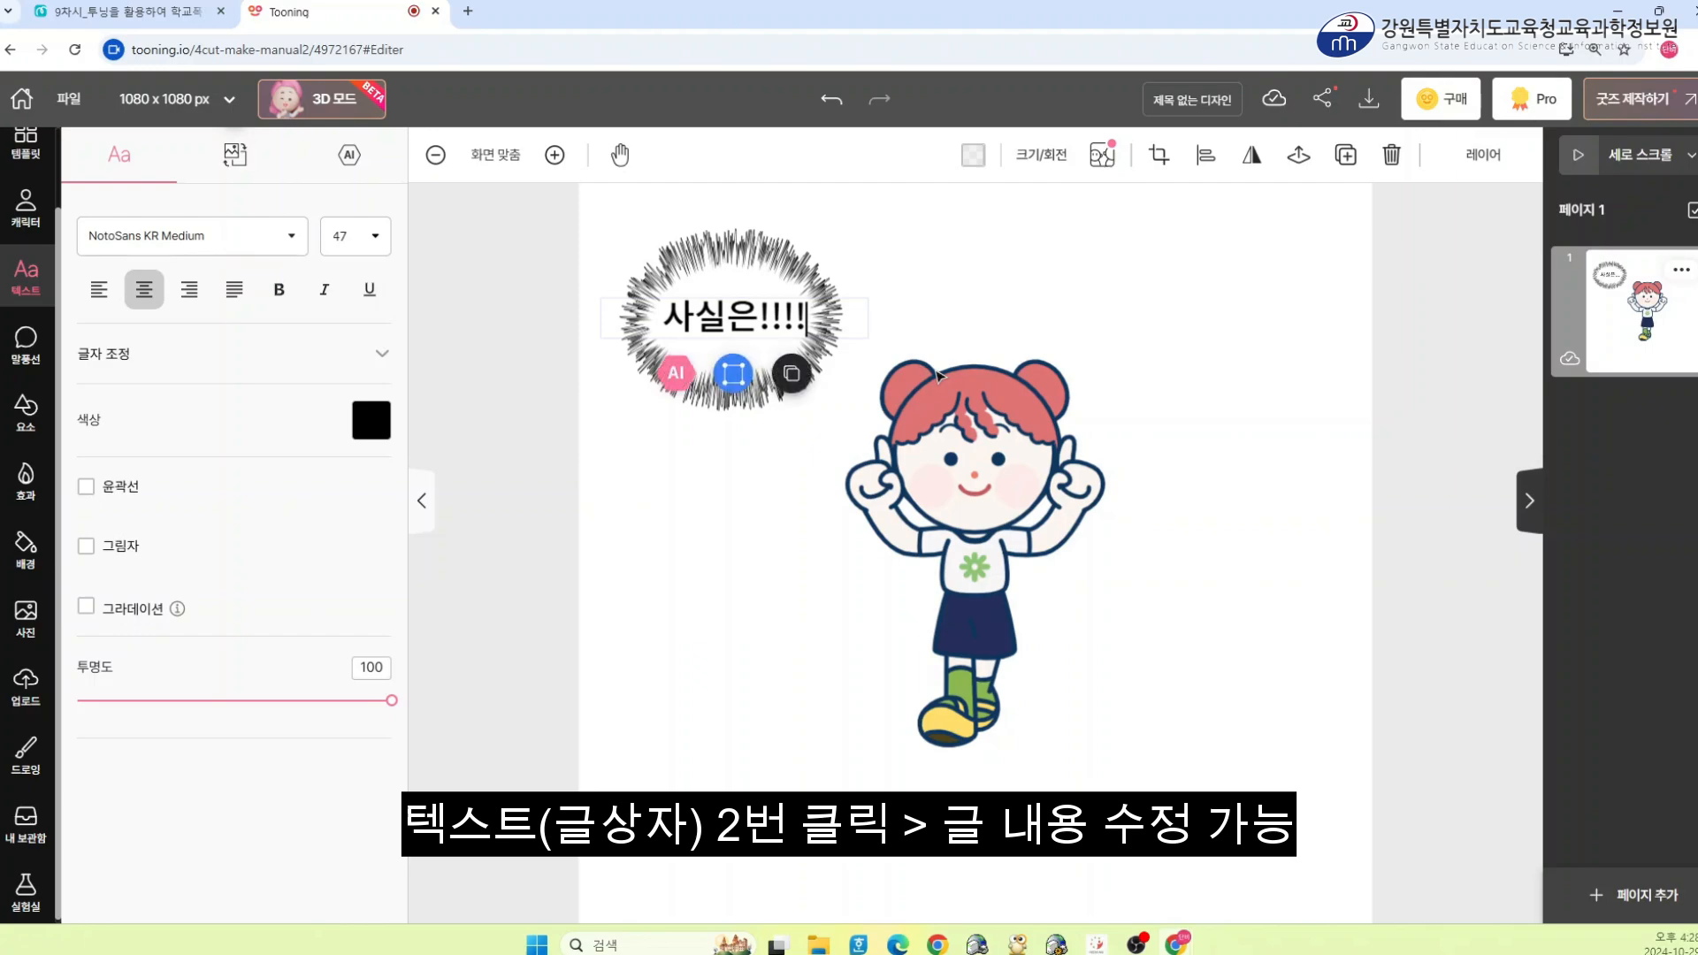
Set the panel background to a school exterior scene from the background library
left_click(806, 569)
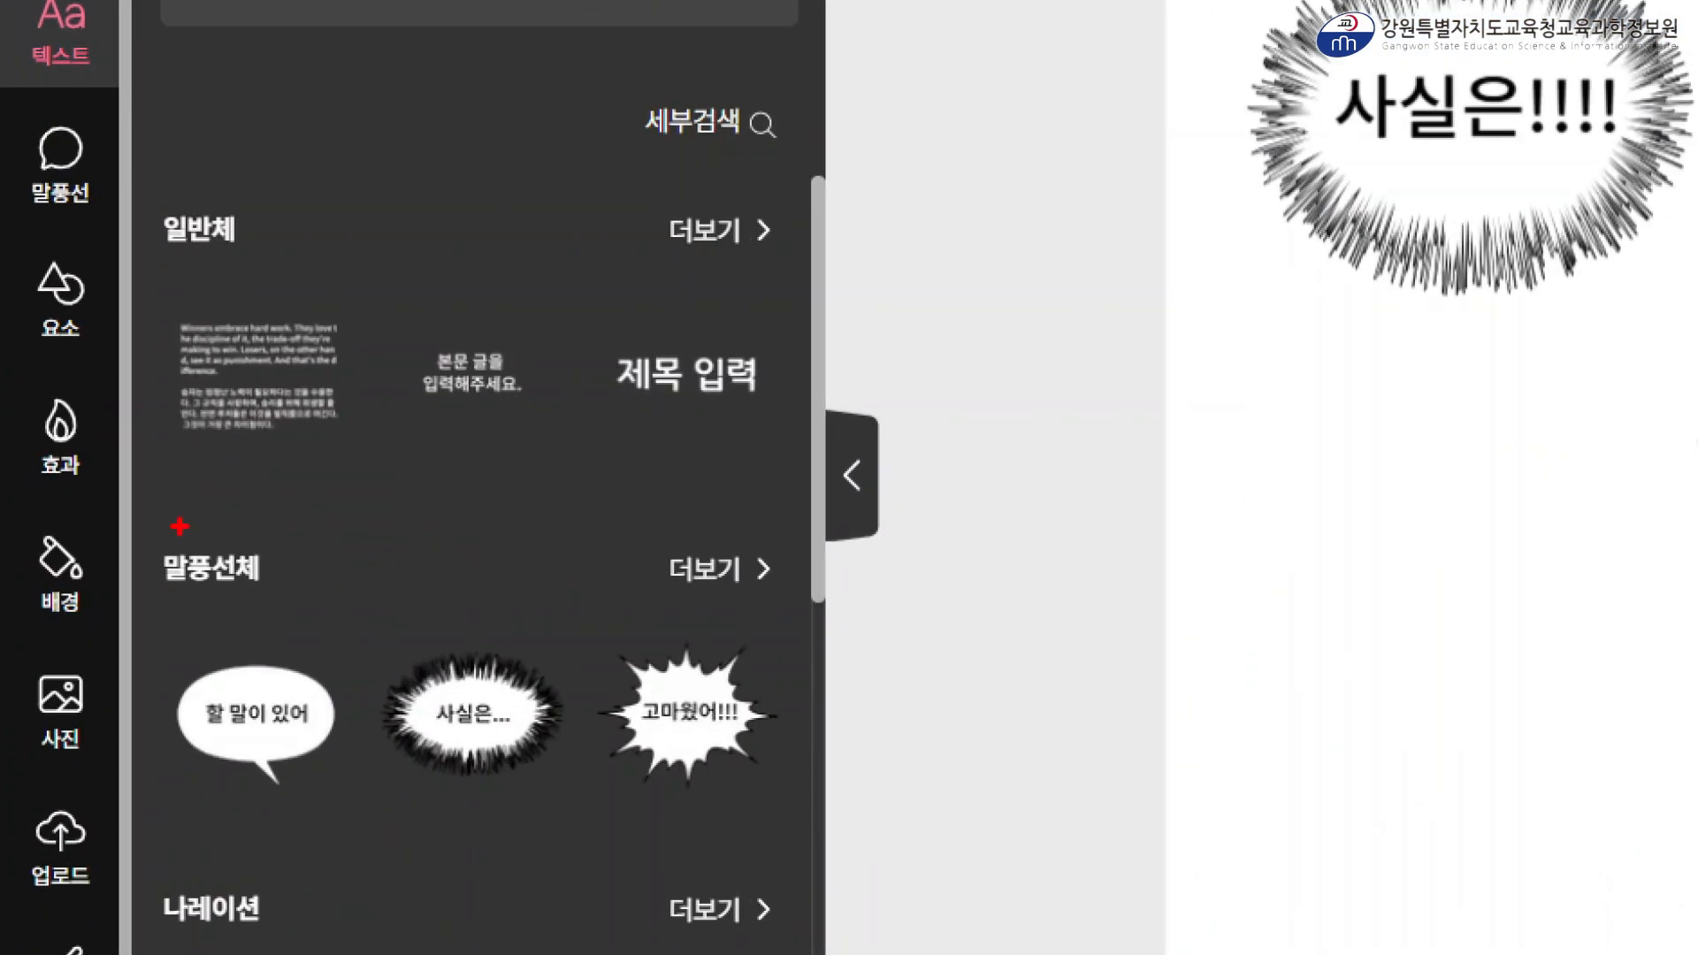
mouse_move(4, 505)
left_mouse_down()
mouse_move(115, 643)
mouse_move(137, 638)
left_mouse_up()
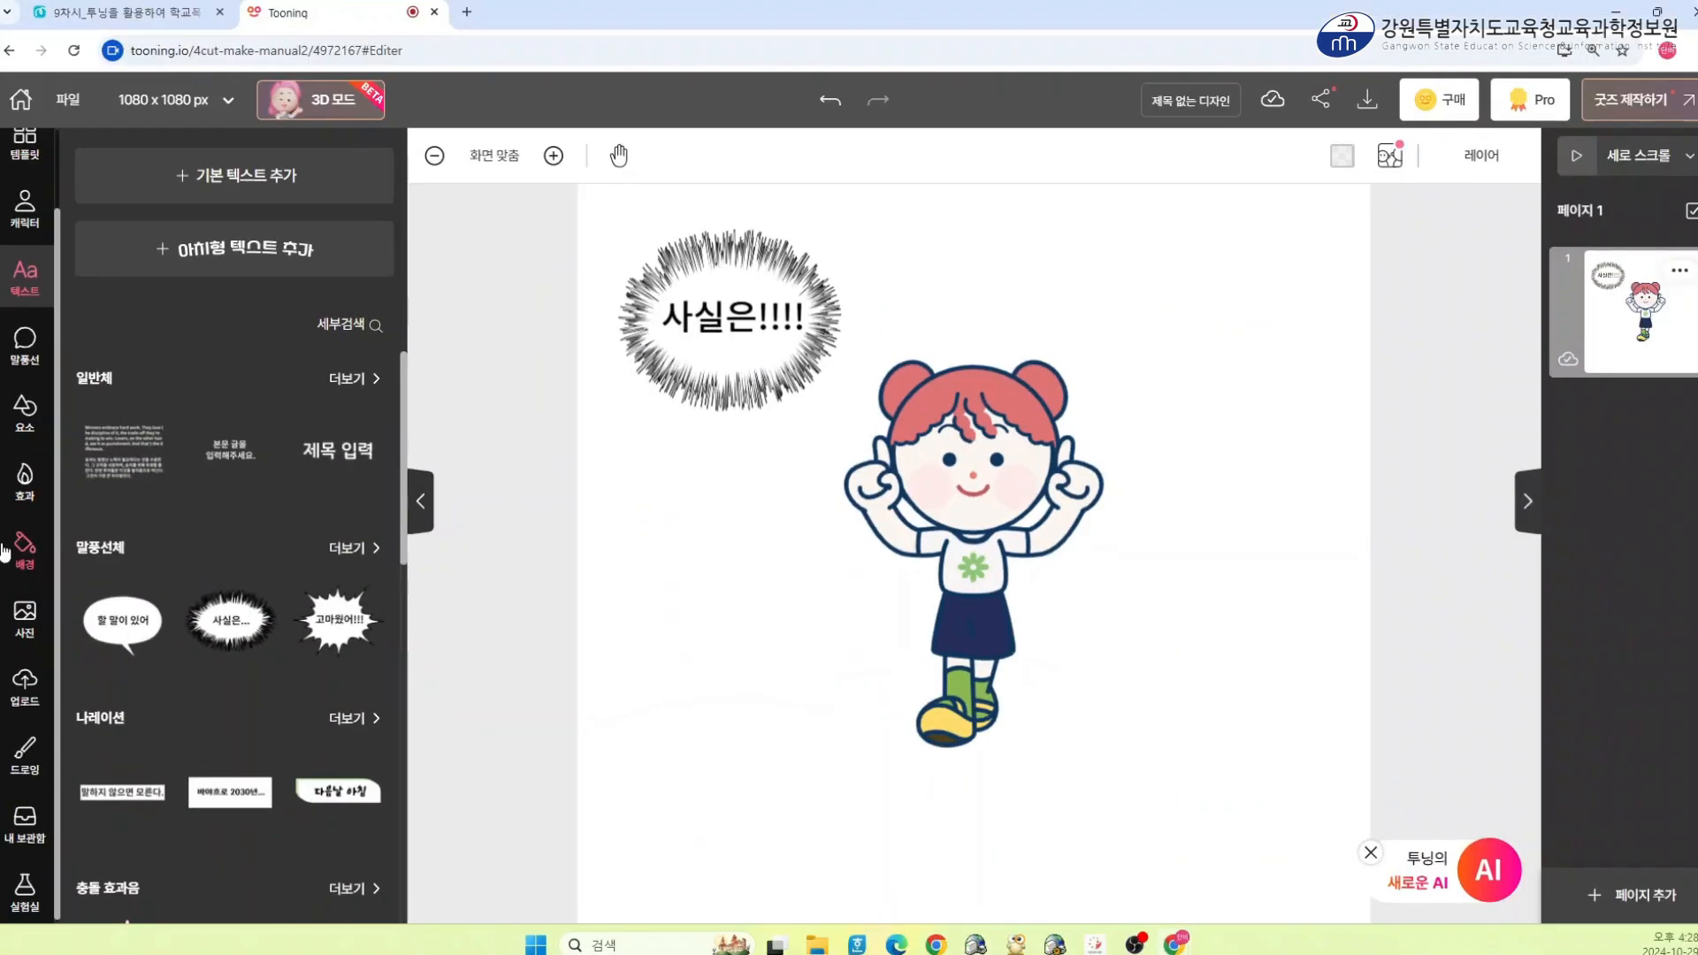
left_click(60, 566)
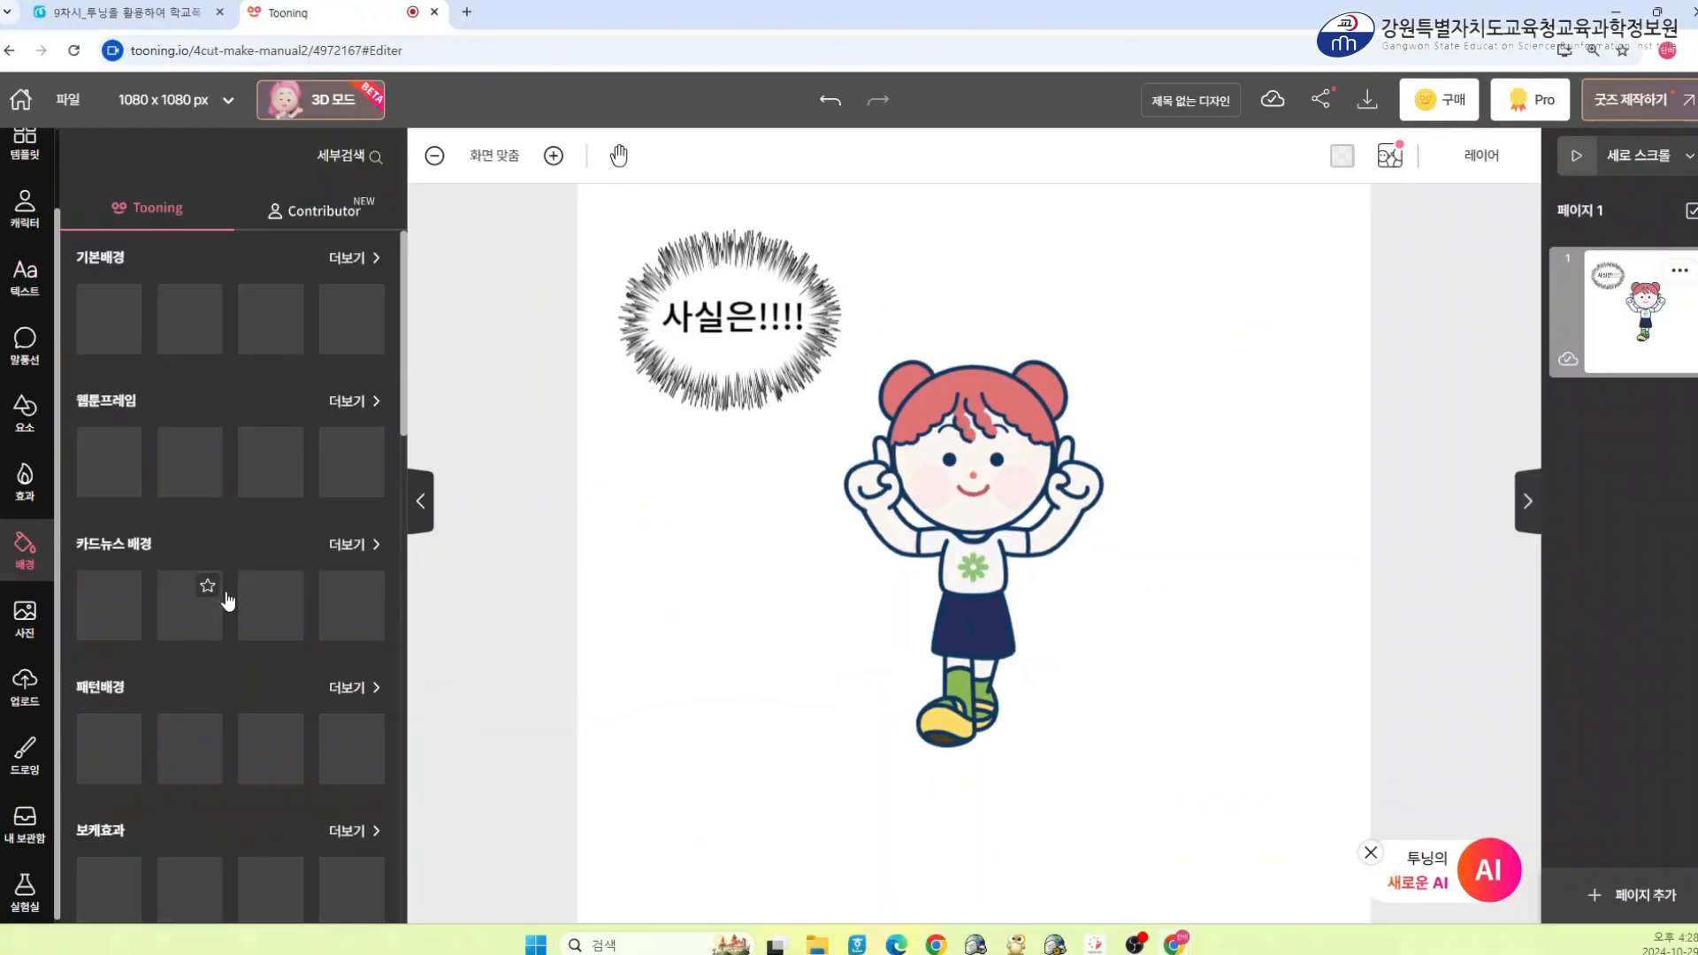
scroll(232, 604, "down", 10)
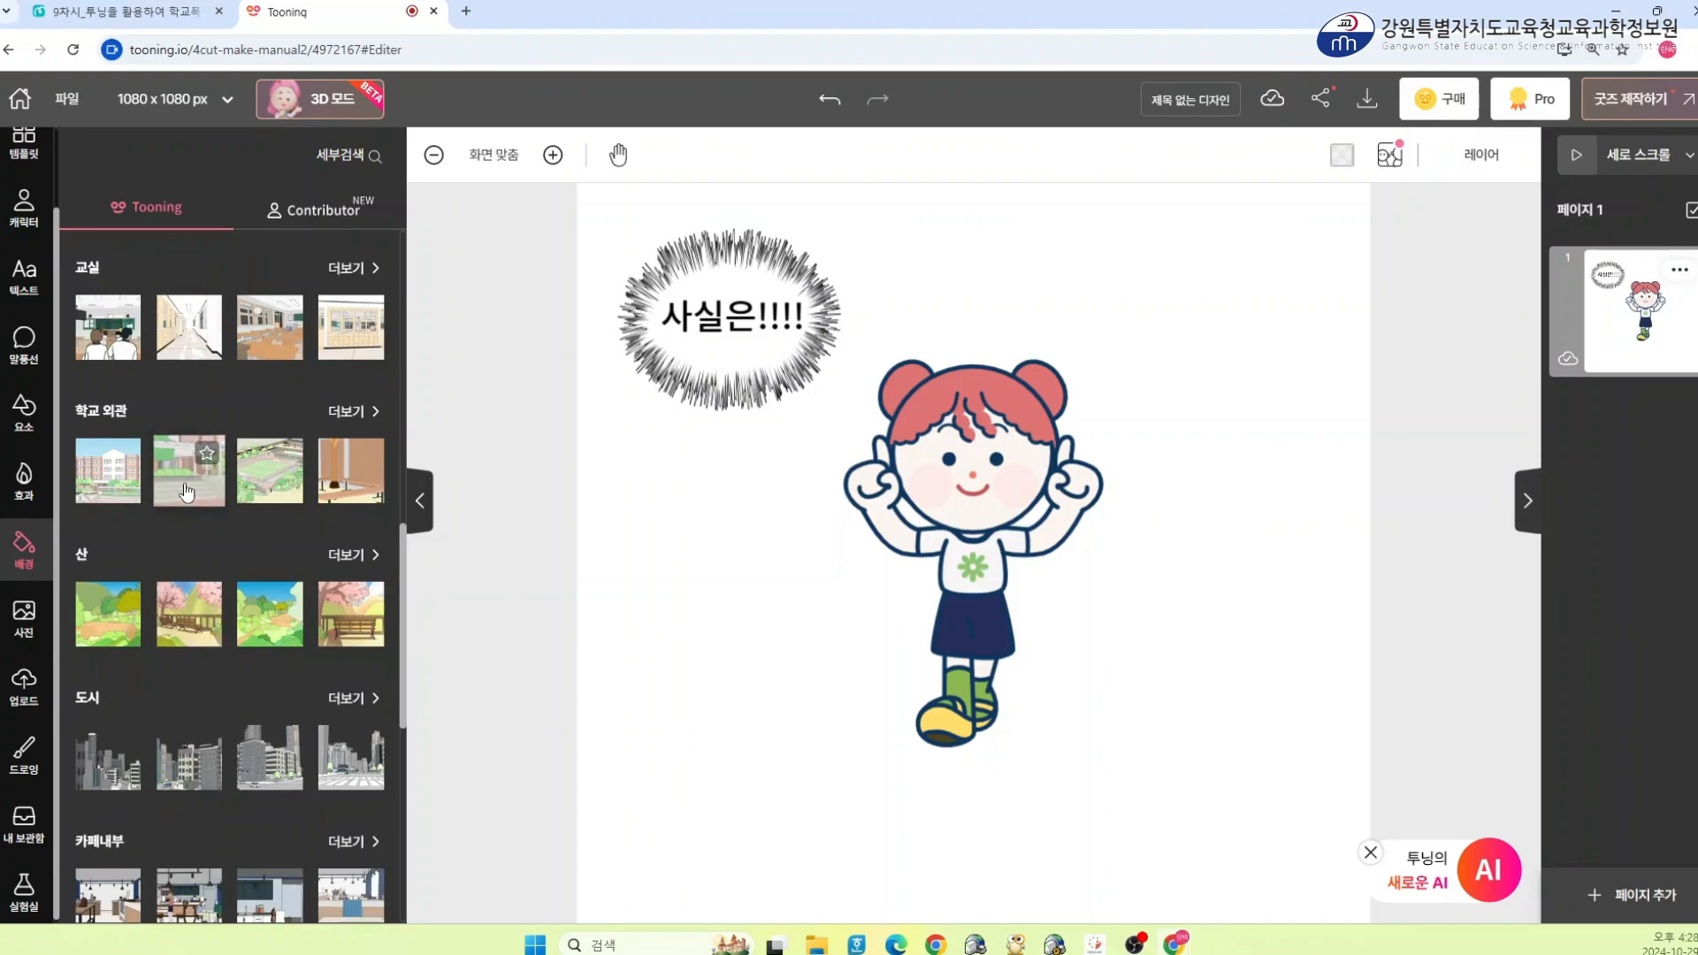
left_click(188, 486)
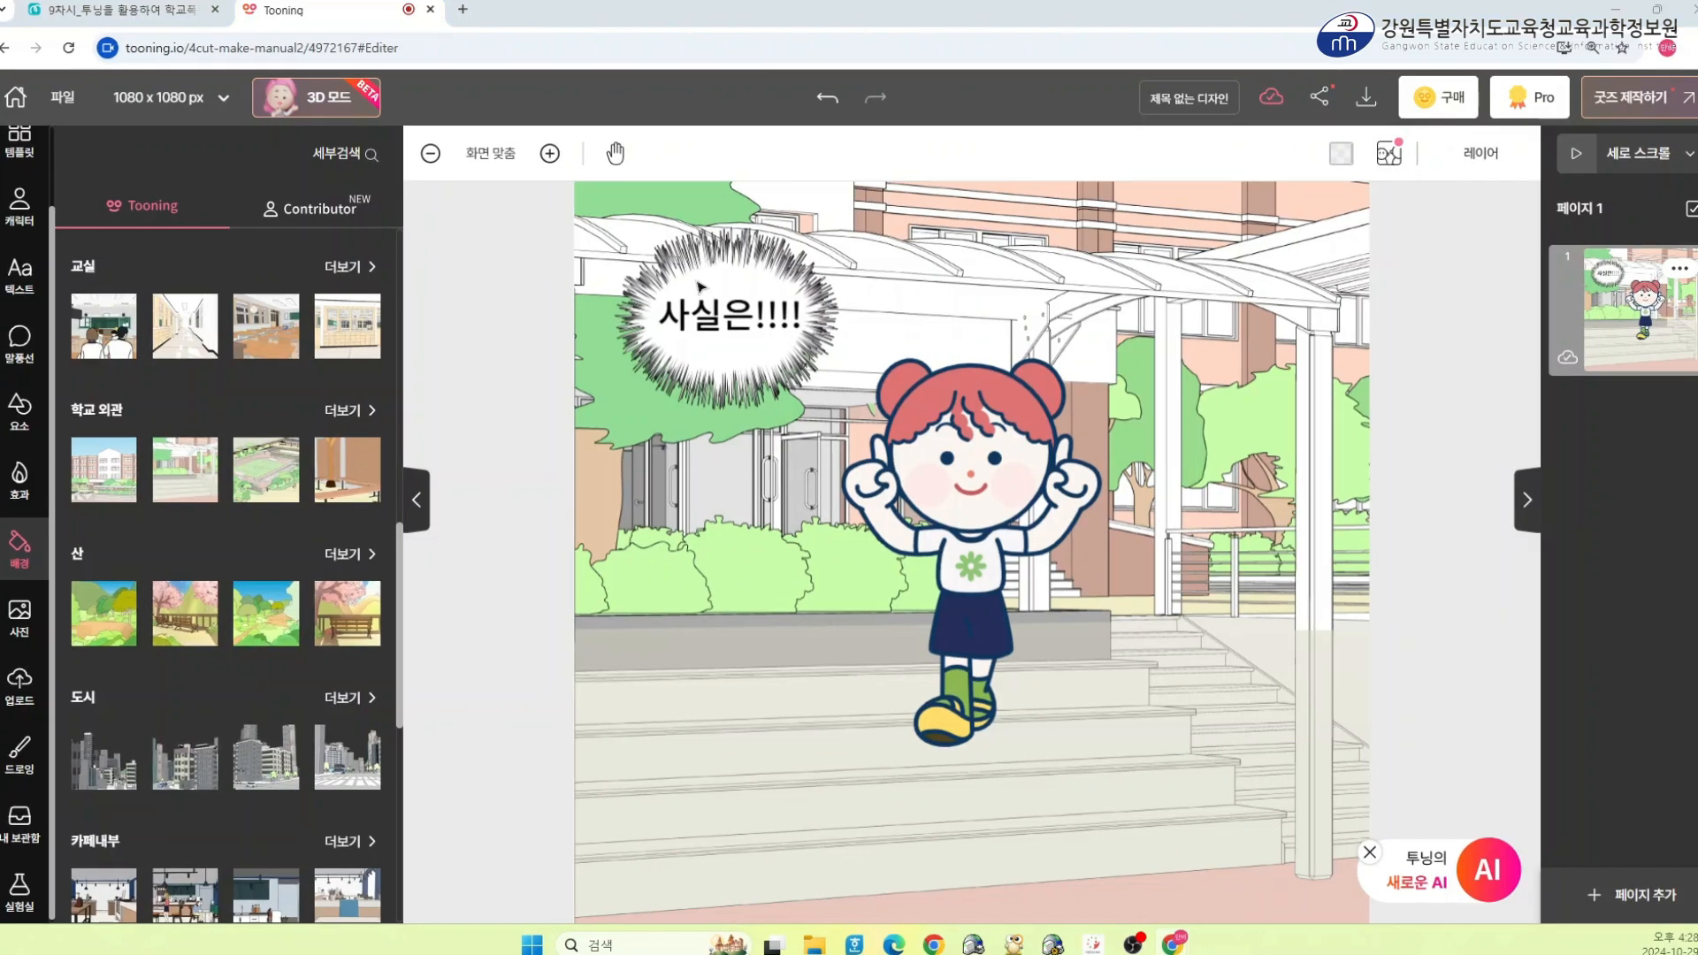
Apply the text AI feature on the speech text to change the character's expression and pose
left_click(611, 334)
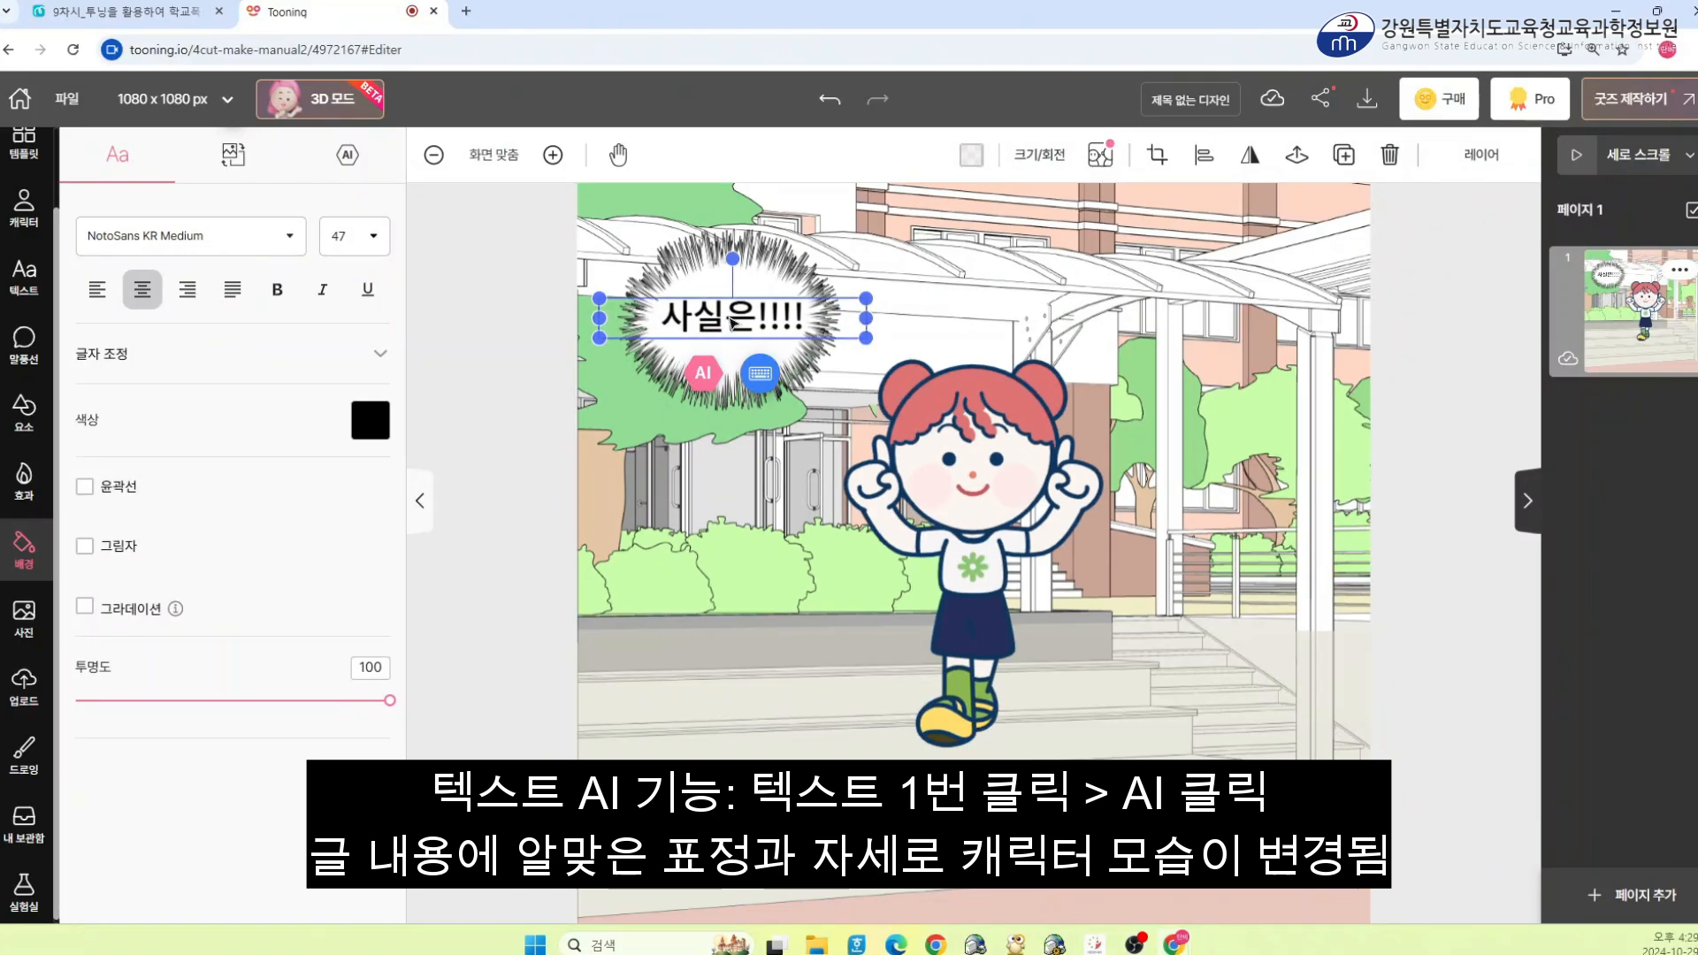
left_click(703, 372)
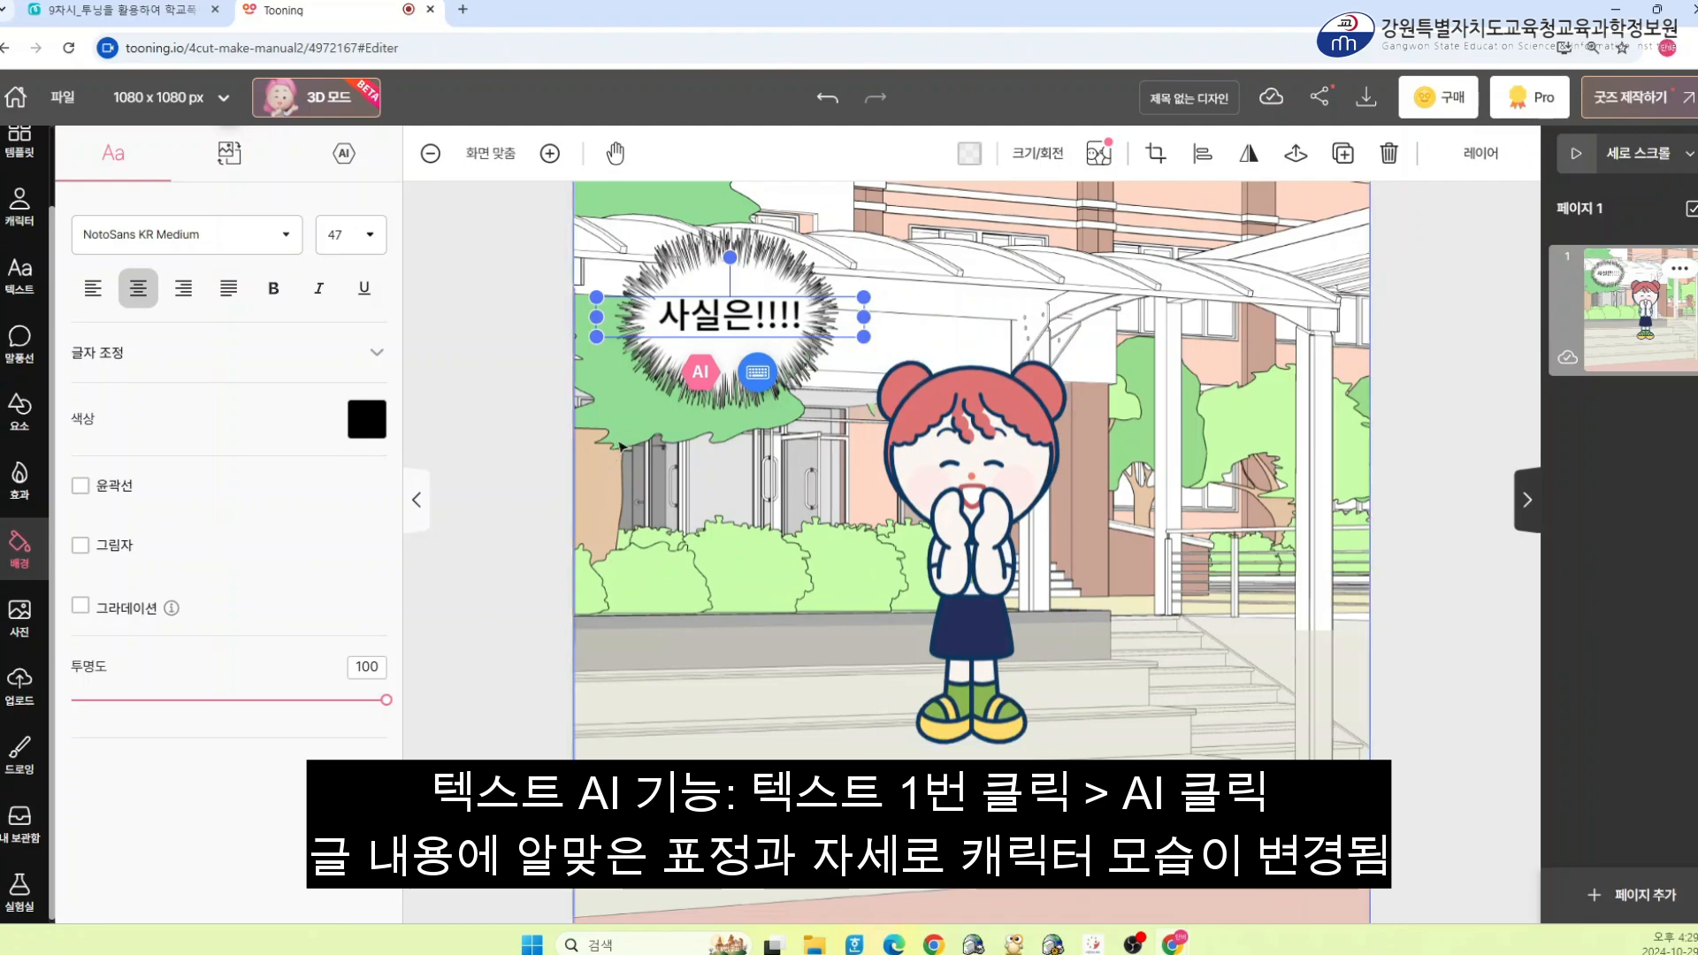
left_click(544, 423)
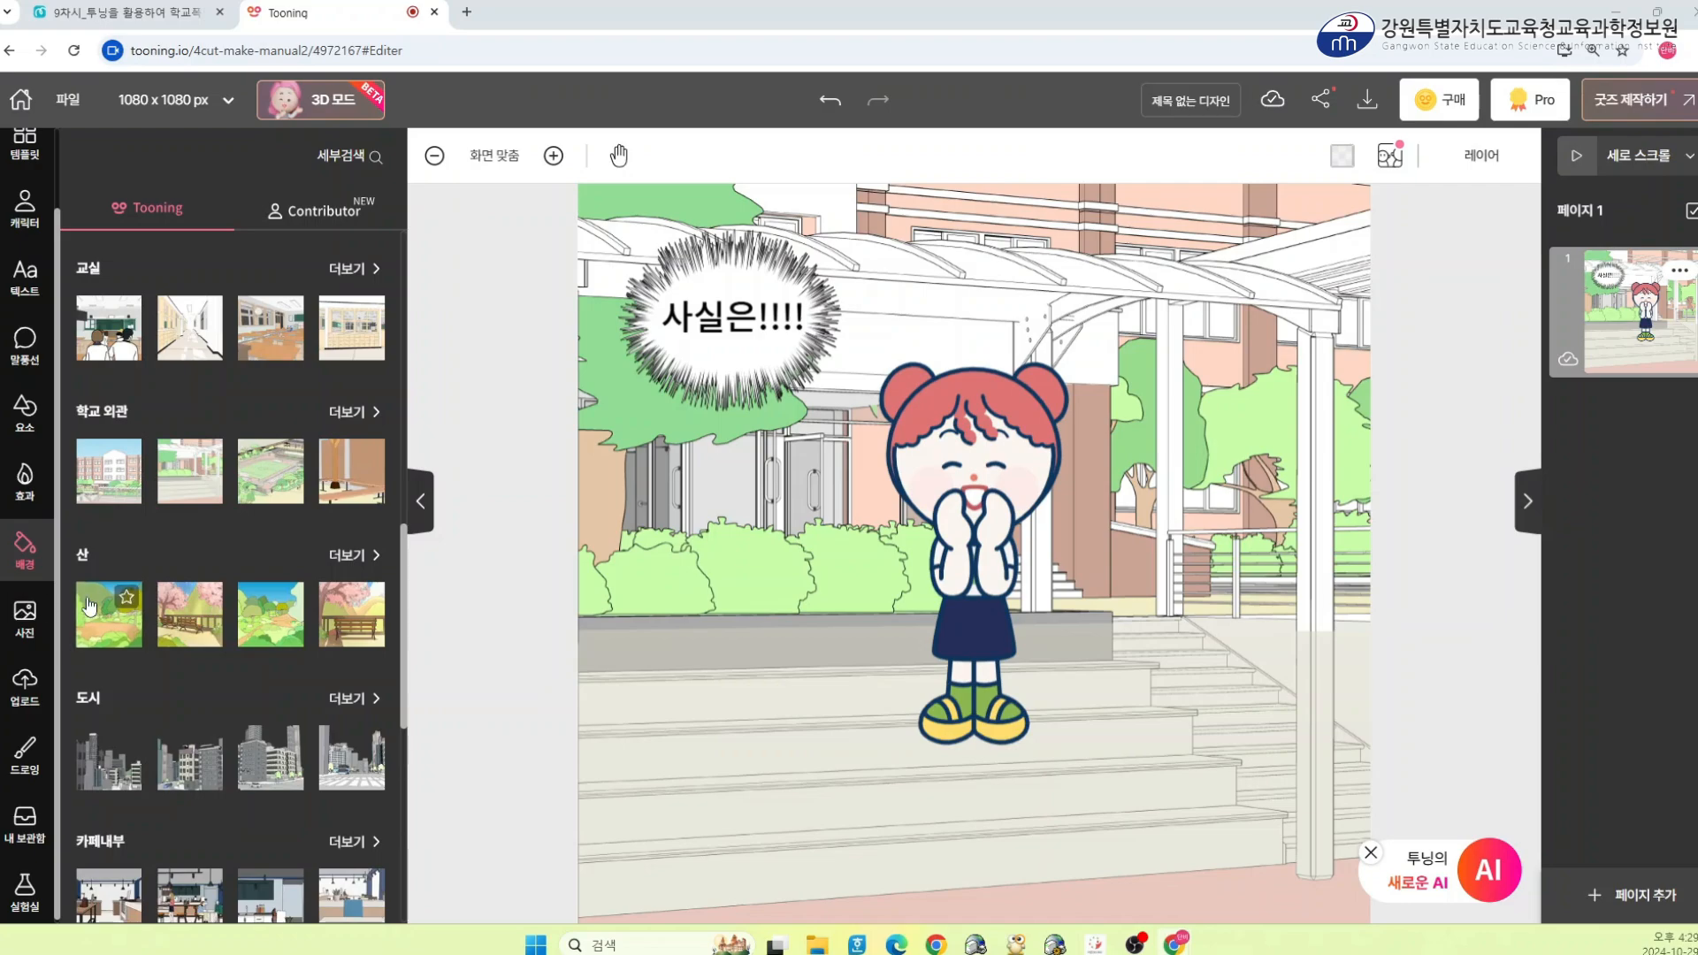
Insert a pink heart element, move it to the upper right of the panel and shrink it
left_click(26, 434)
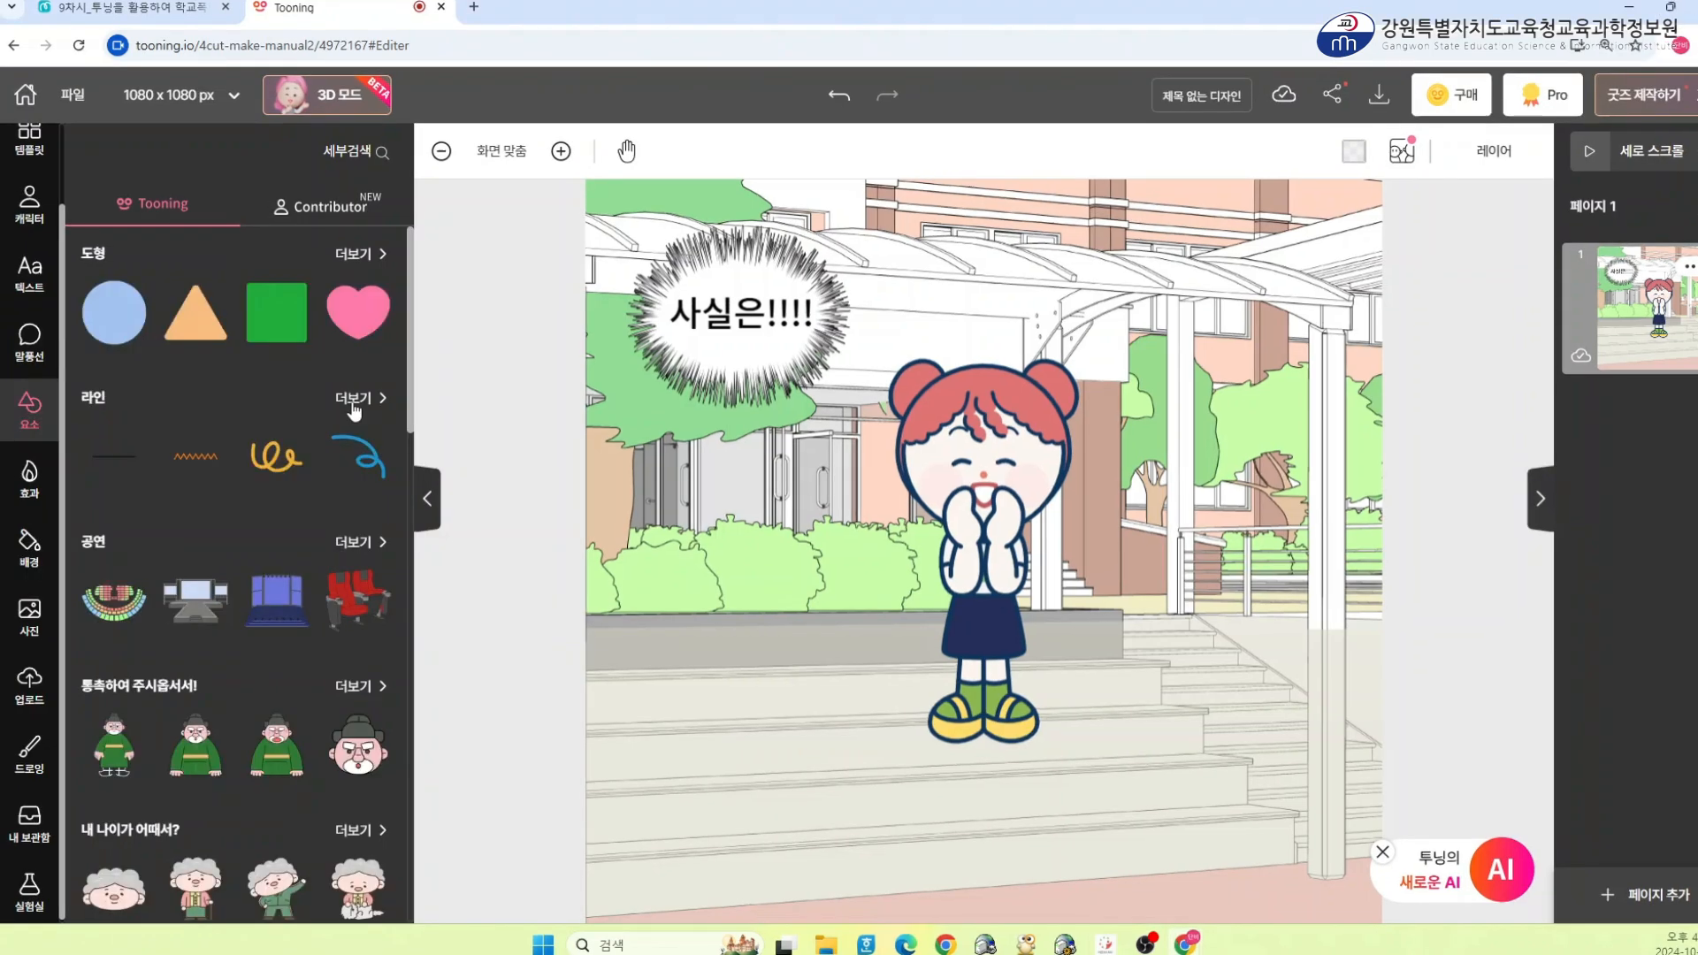
scroll(265, 446, "down", 3)
scroll(265, 447, "up", 3)
left_click(352, 337)
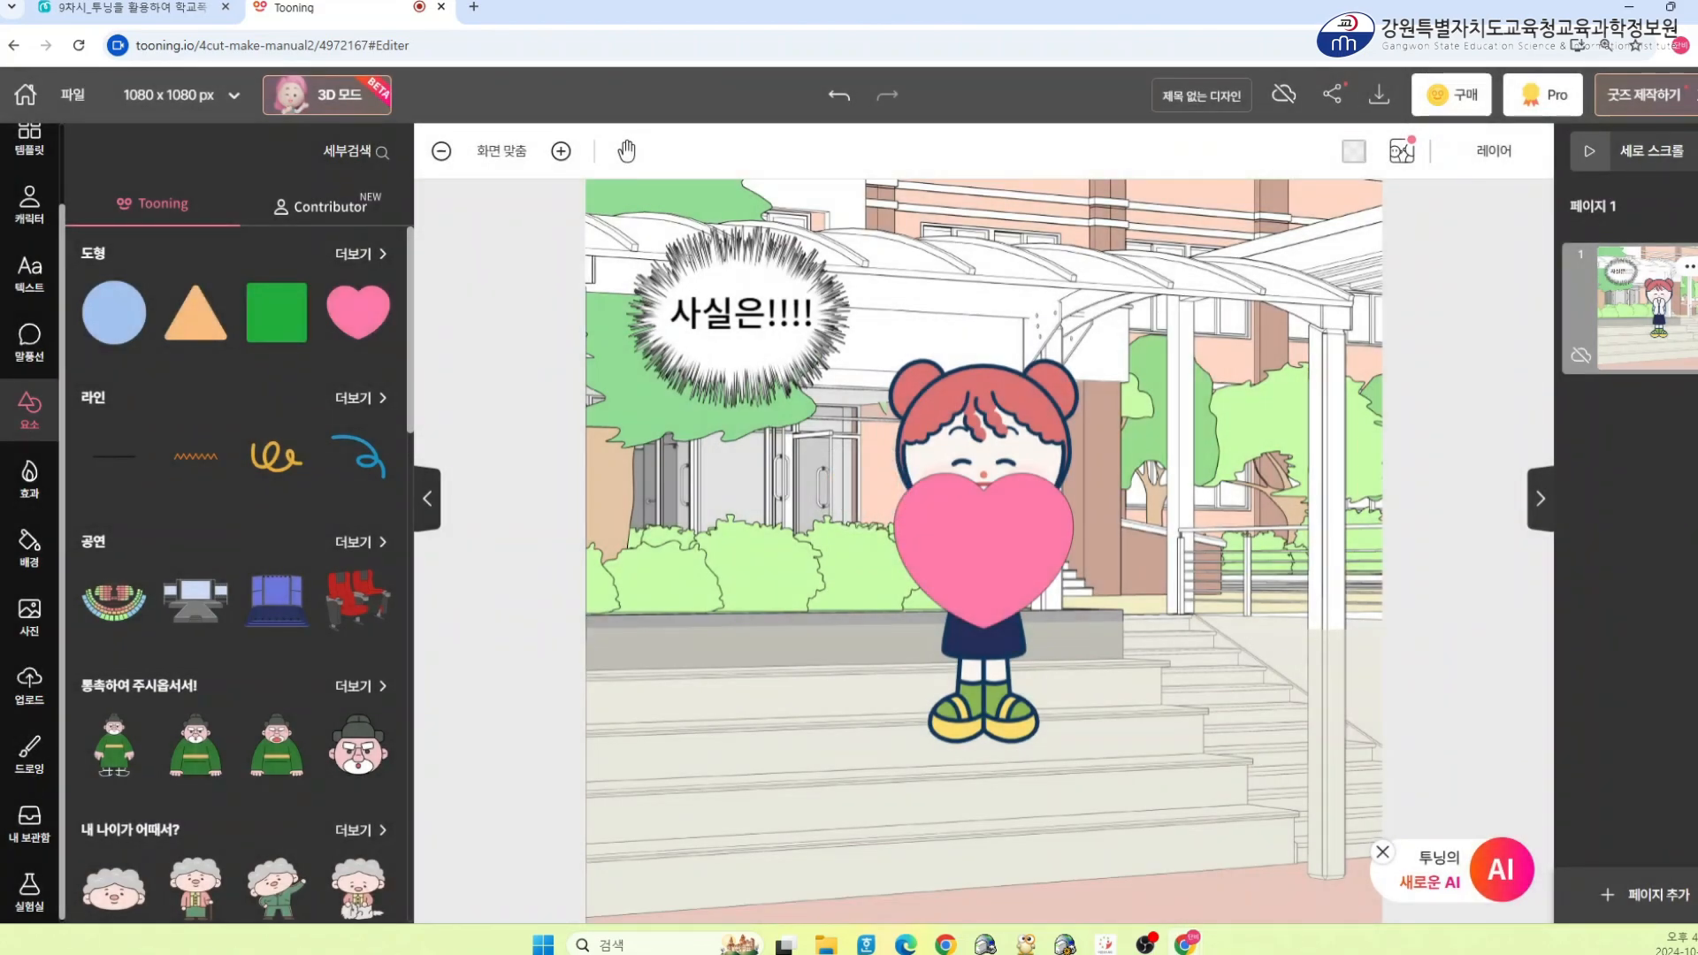
left_click(1003, 564)
left_click_drag(979, 558, 1257, 366)
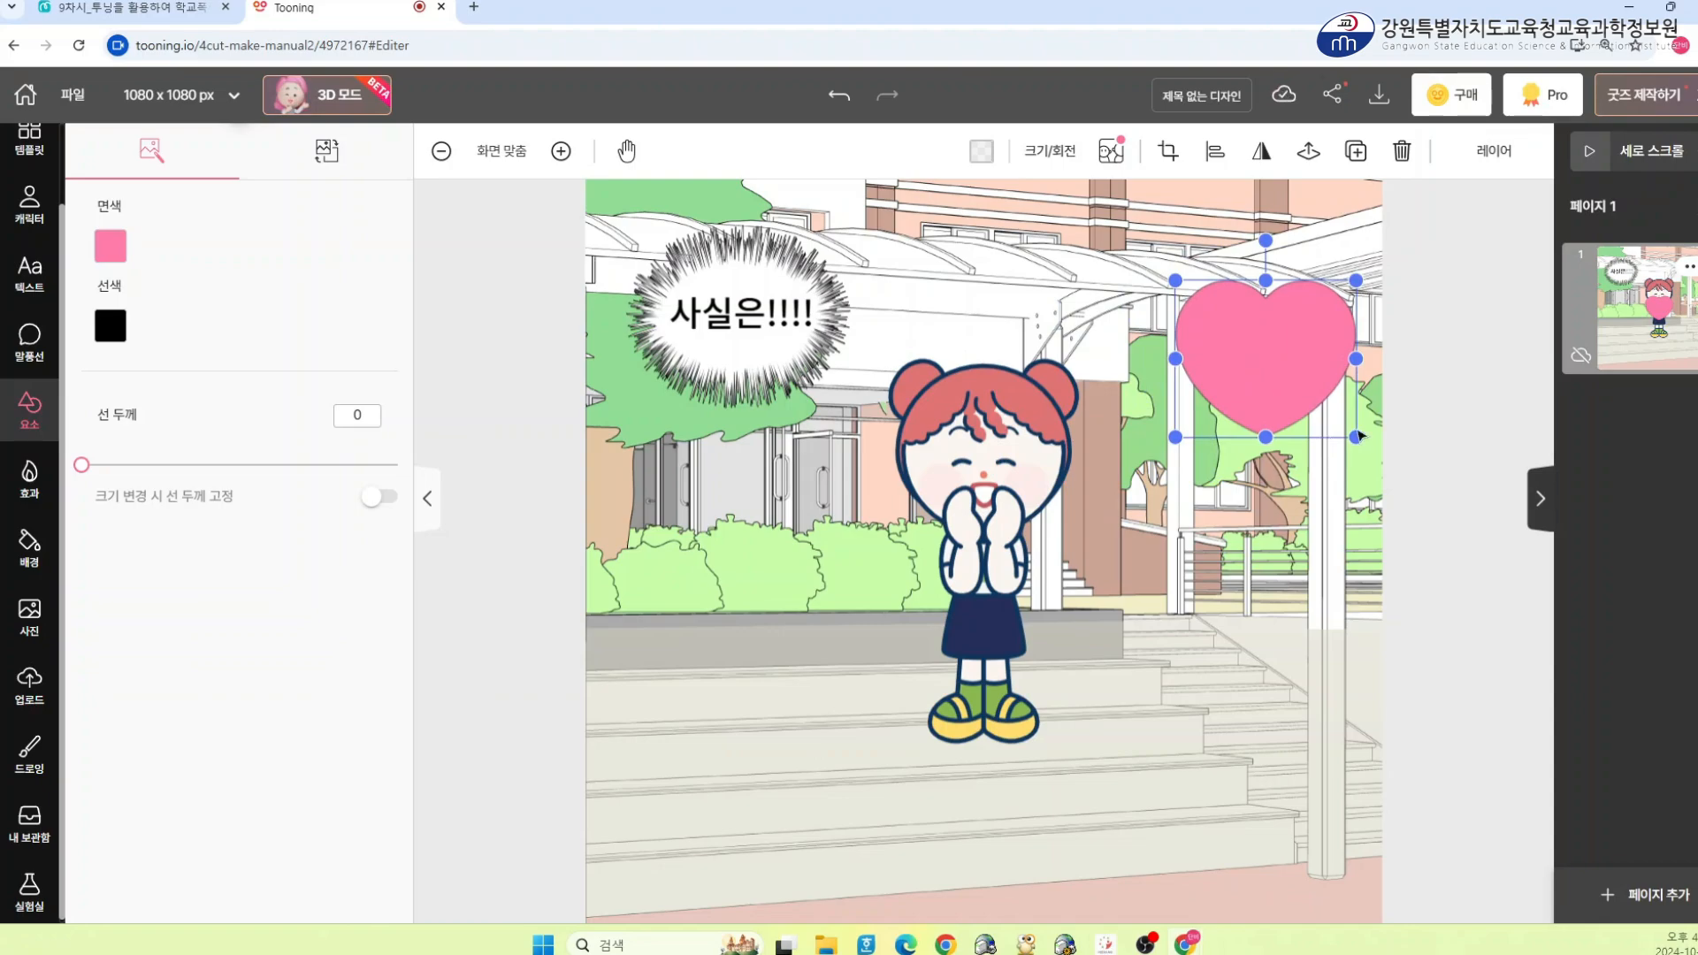
left_click_drag(1356, 436, 1311, 398)
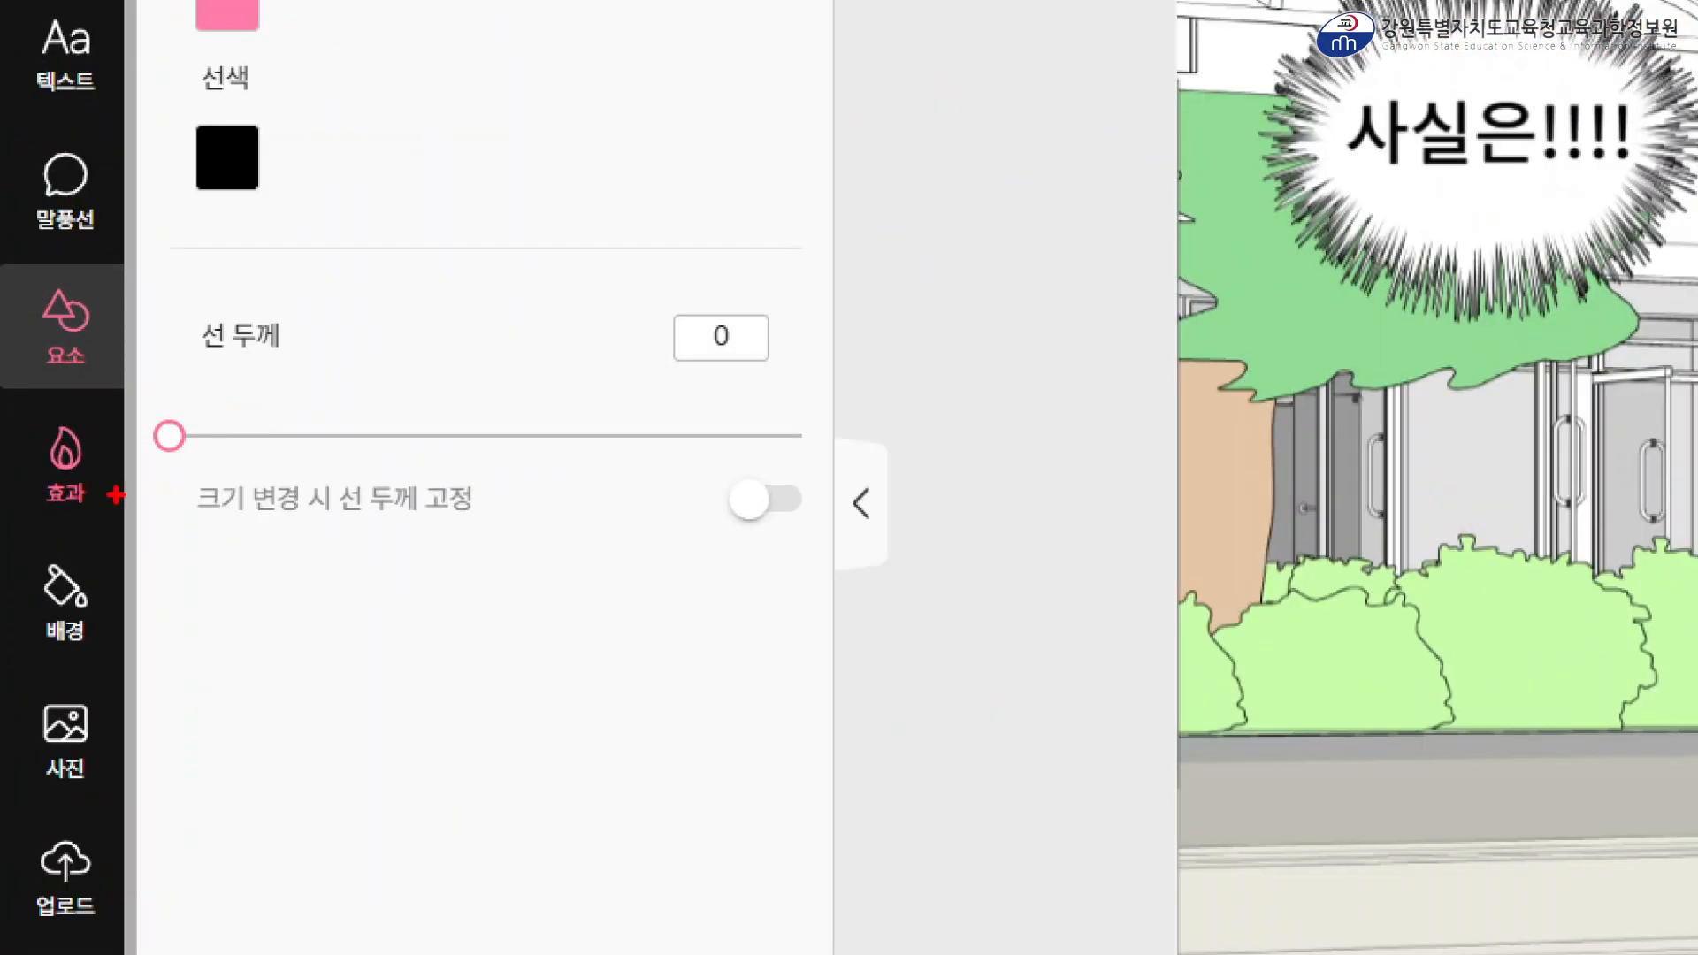
left_click_drag(12, 395, 156, 521)
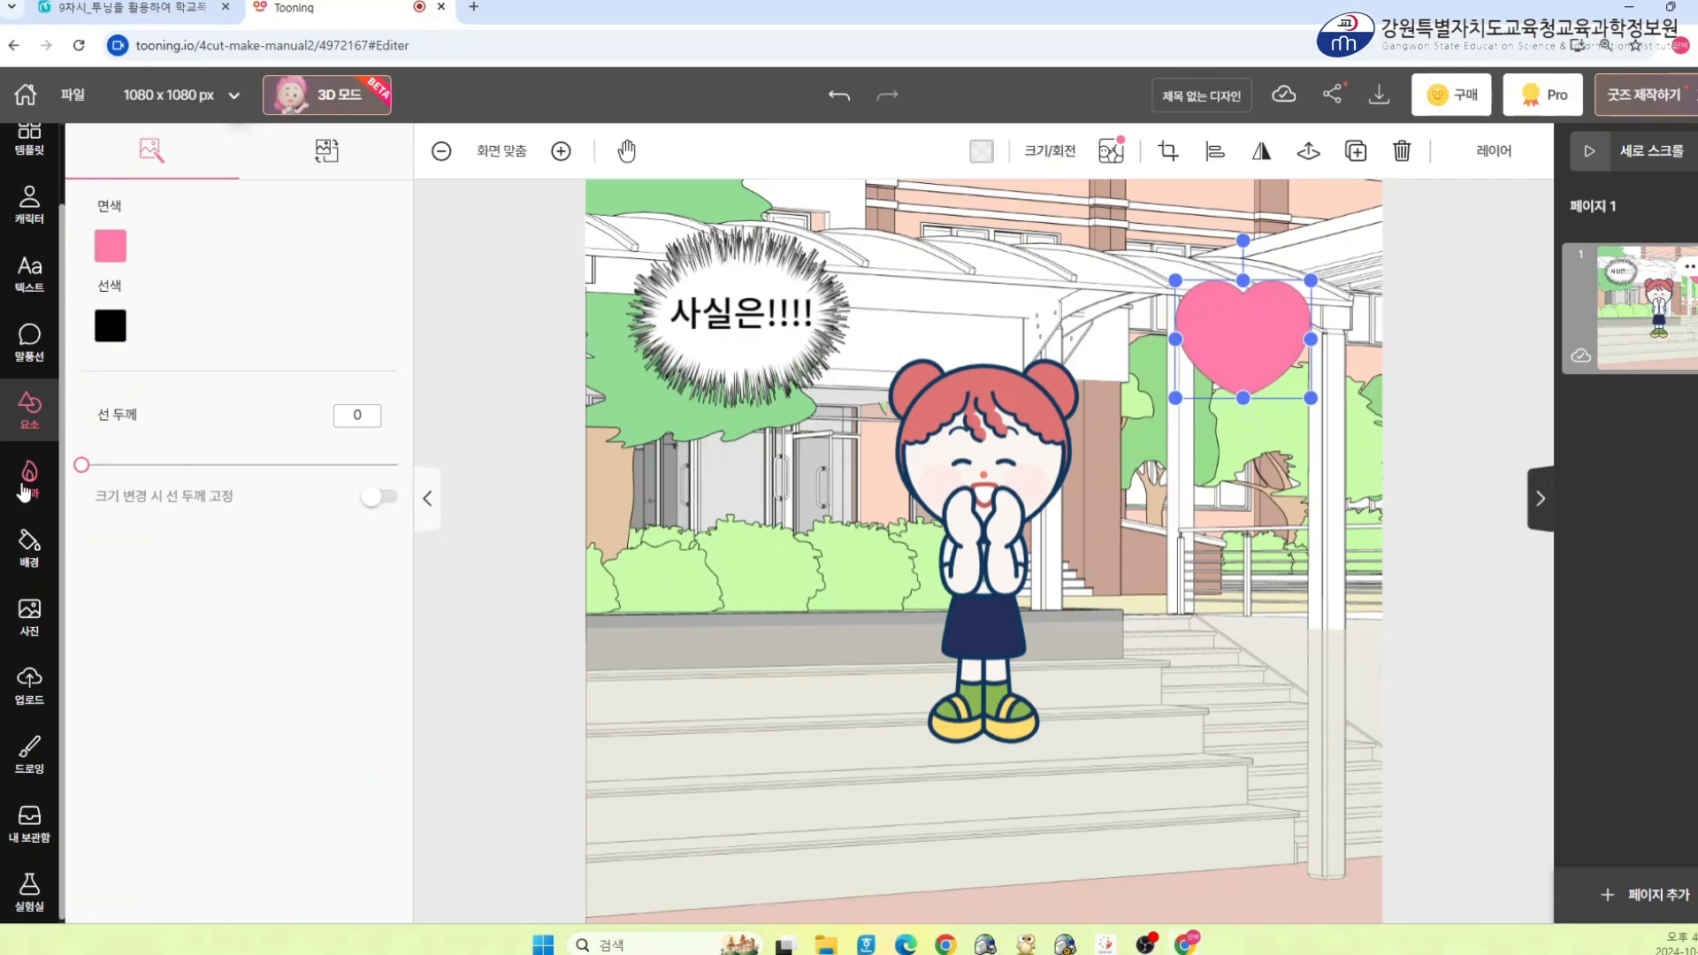
Add the sparkling stars effect from the effects library to the panel
left_click(66, 460)
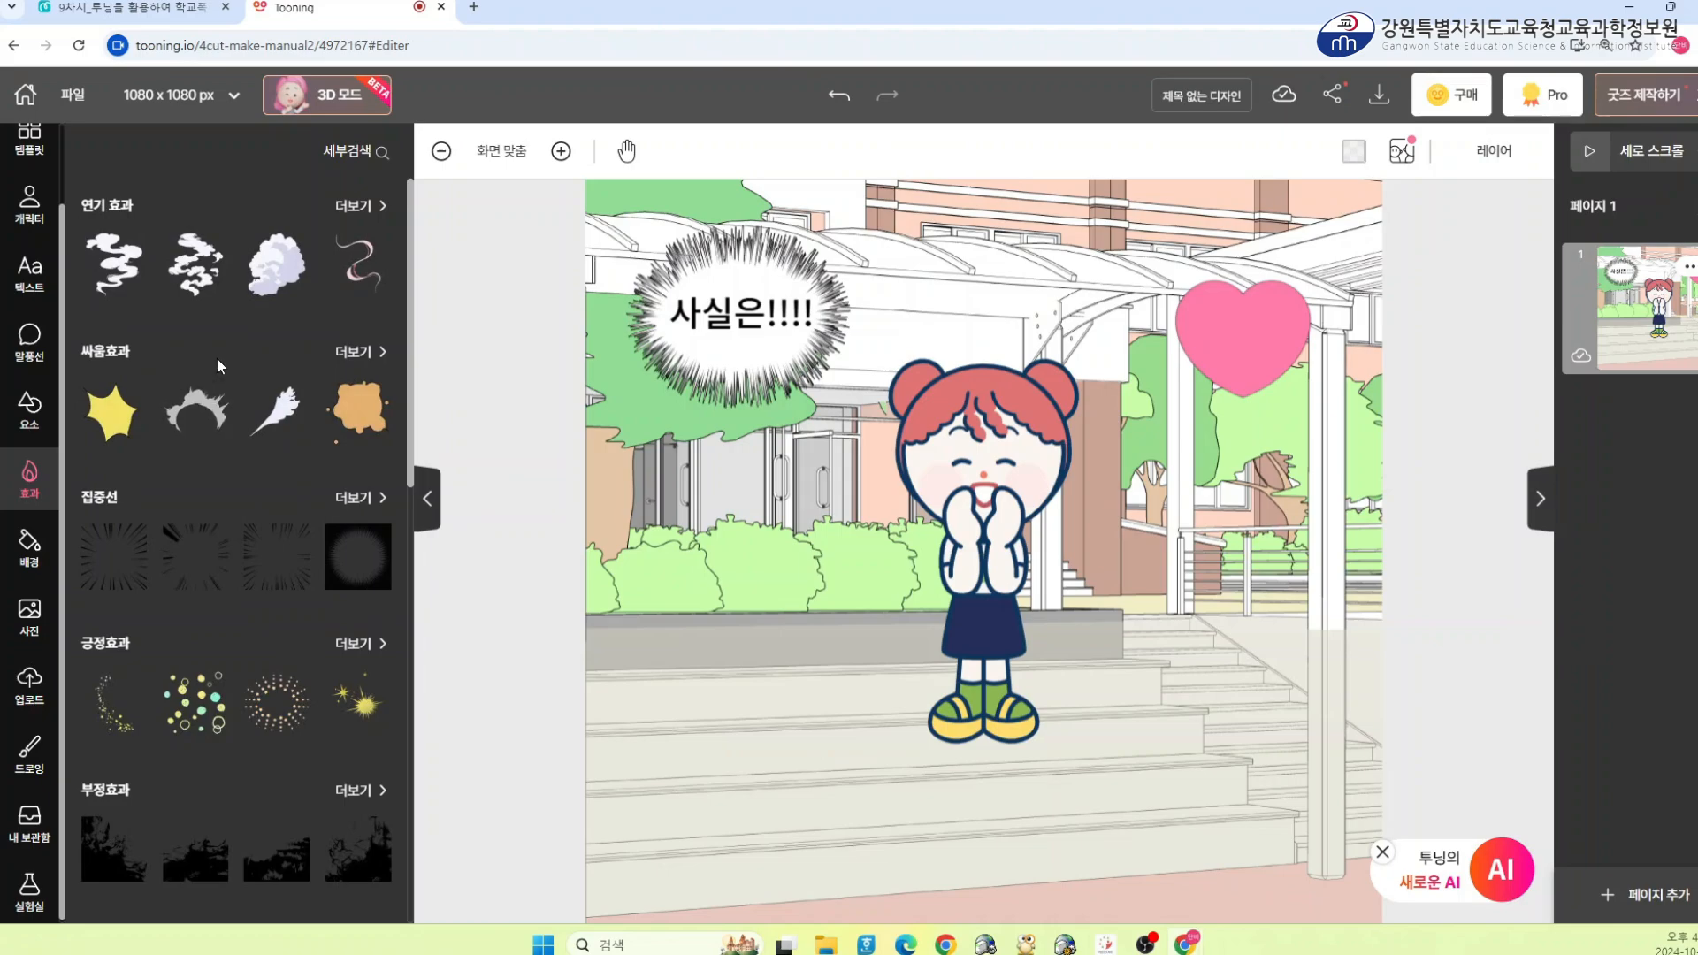
scroll(216, 357, "down", 1)
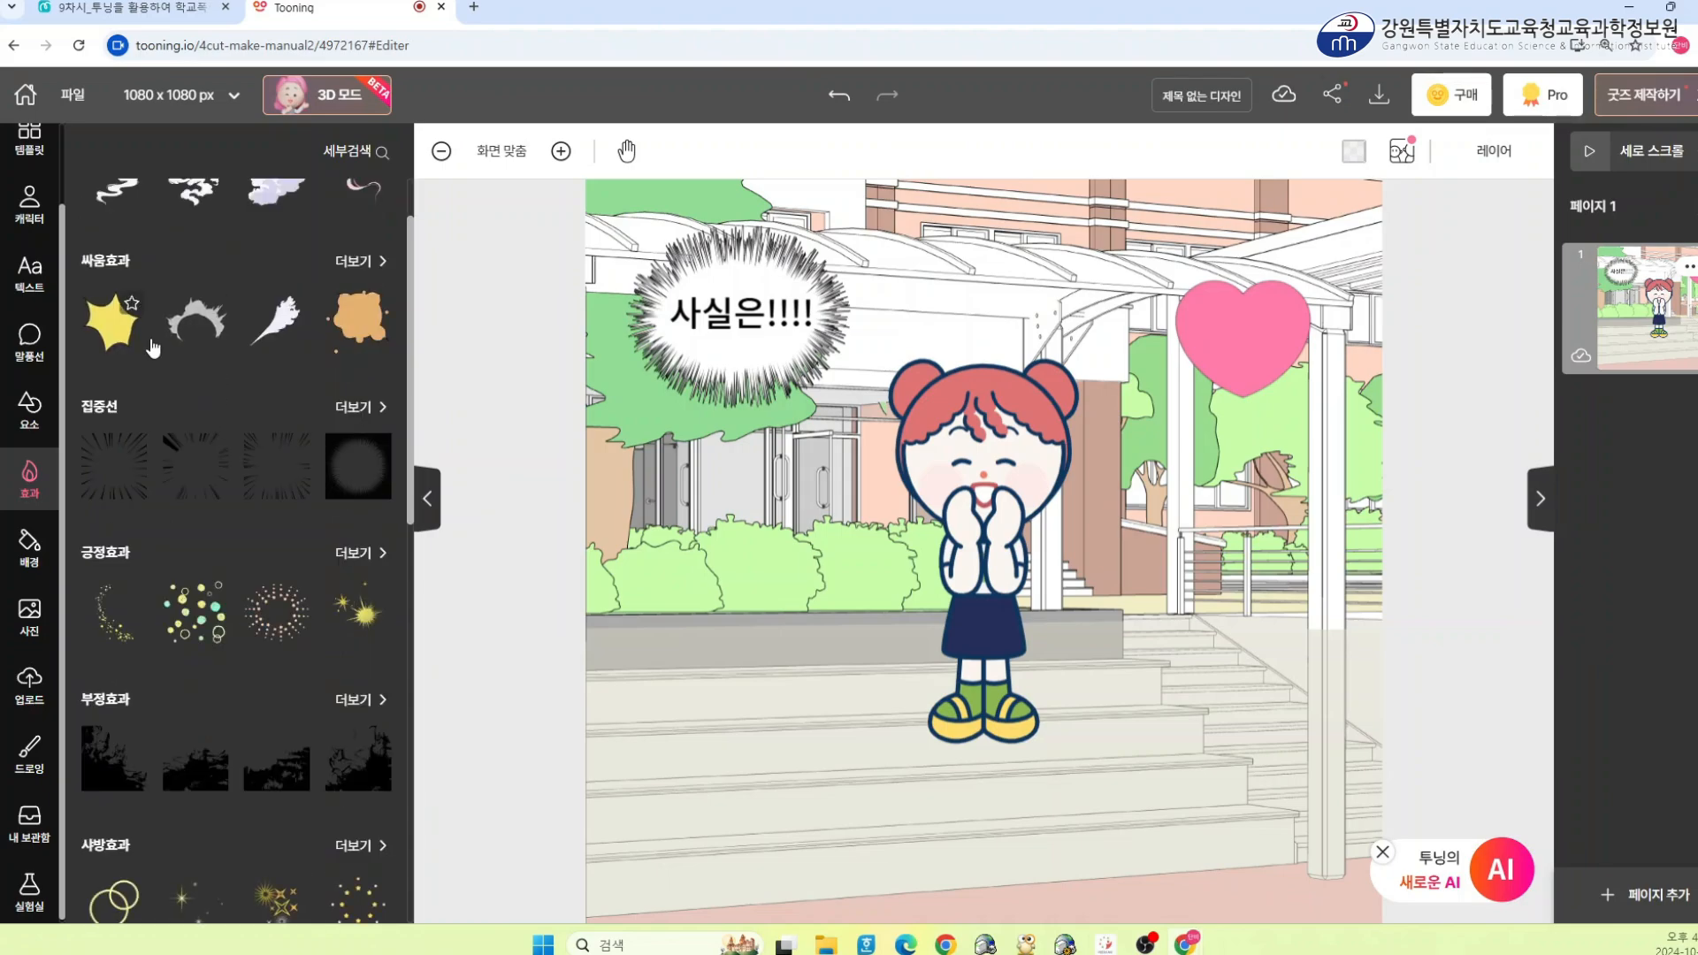
scroll(188, 535, "down", 3)
scroll(136, 410, "down", 2)
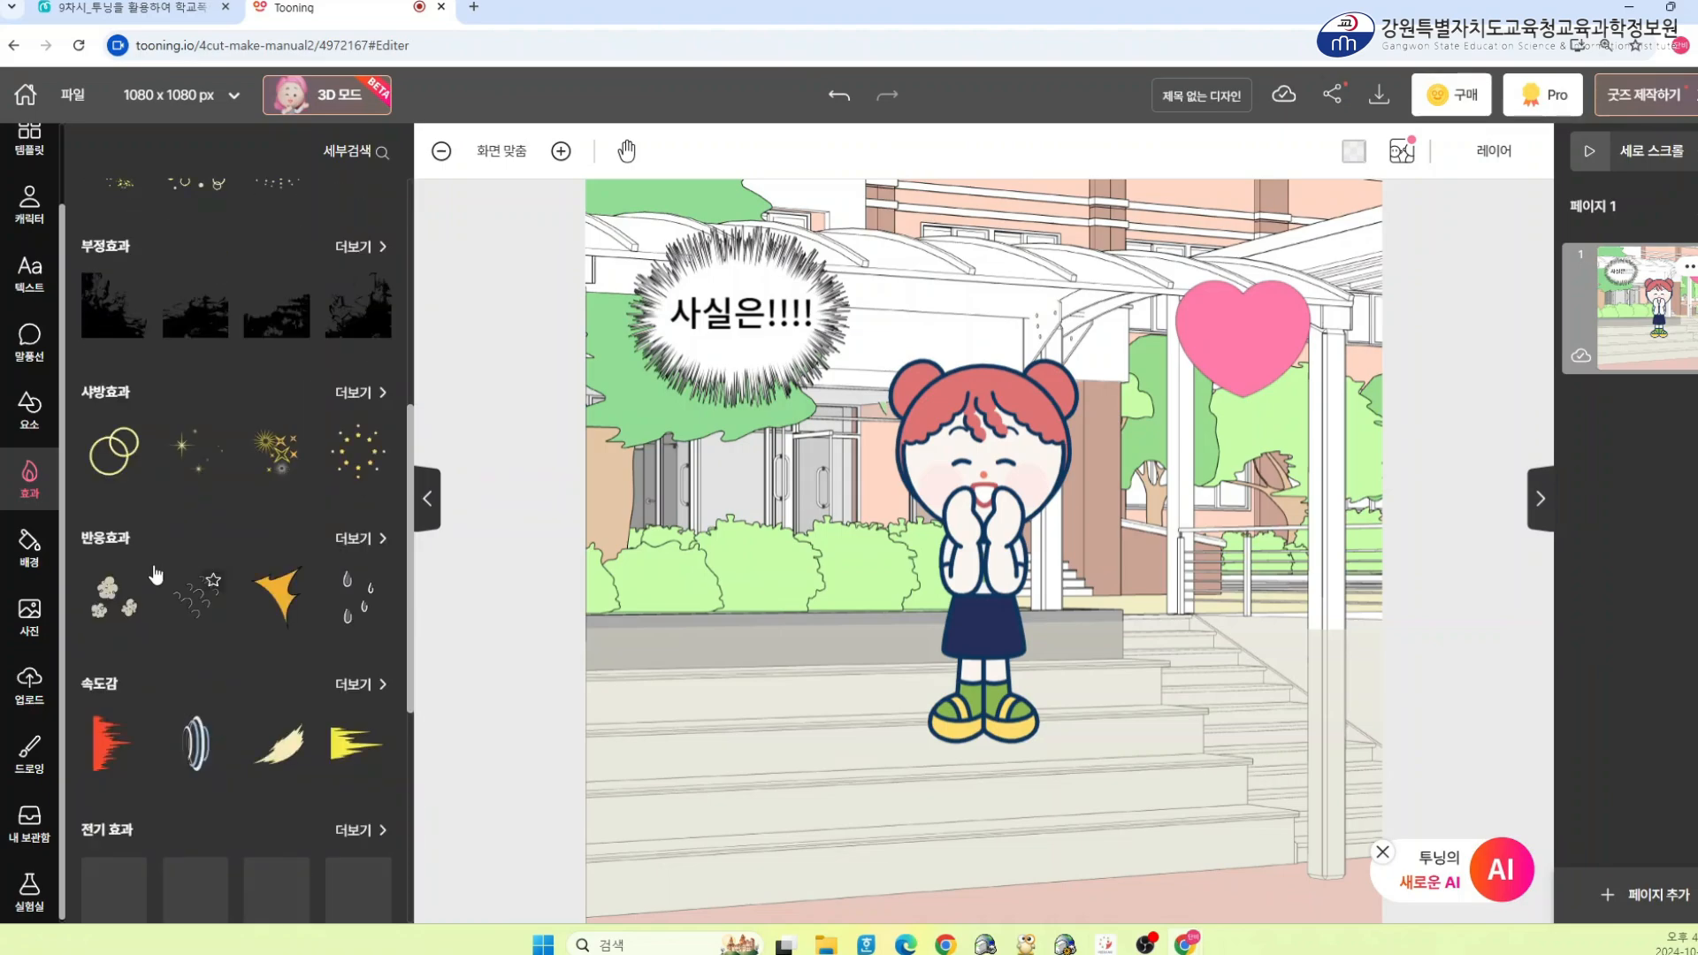
left_click(354, 460)
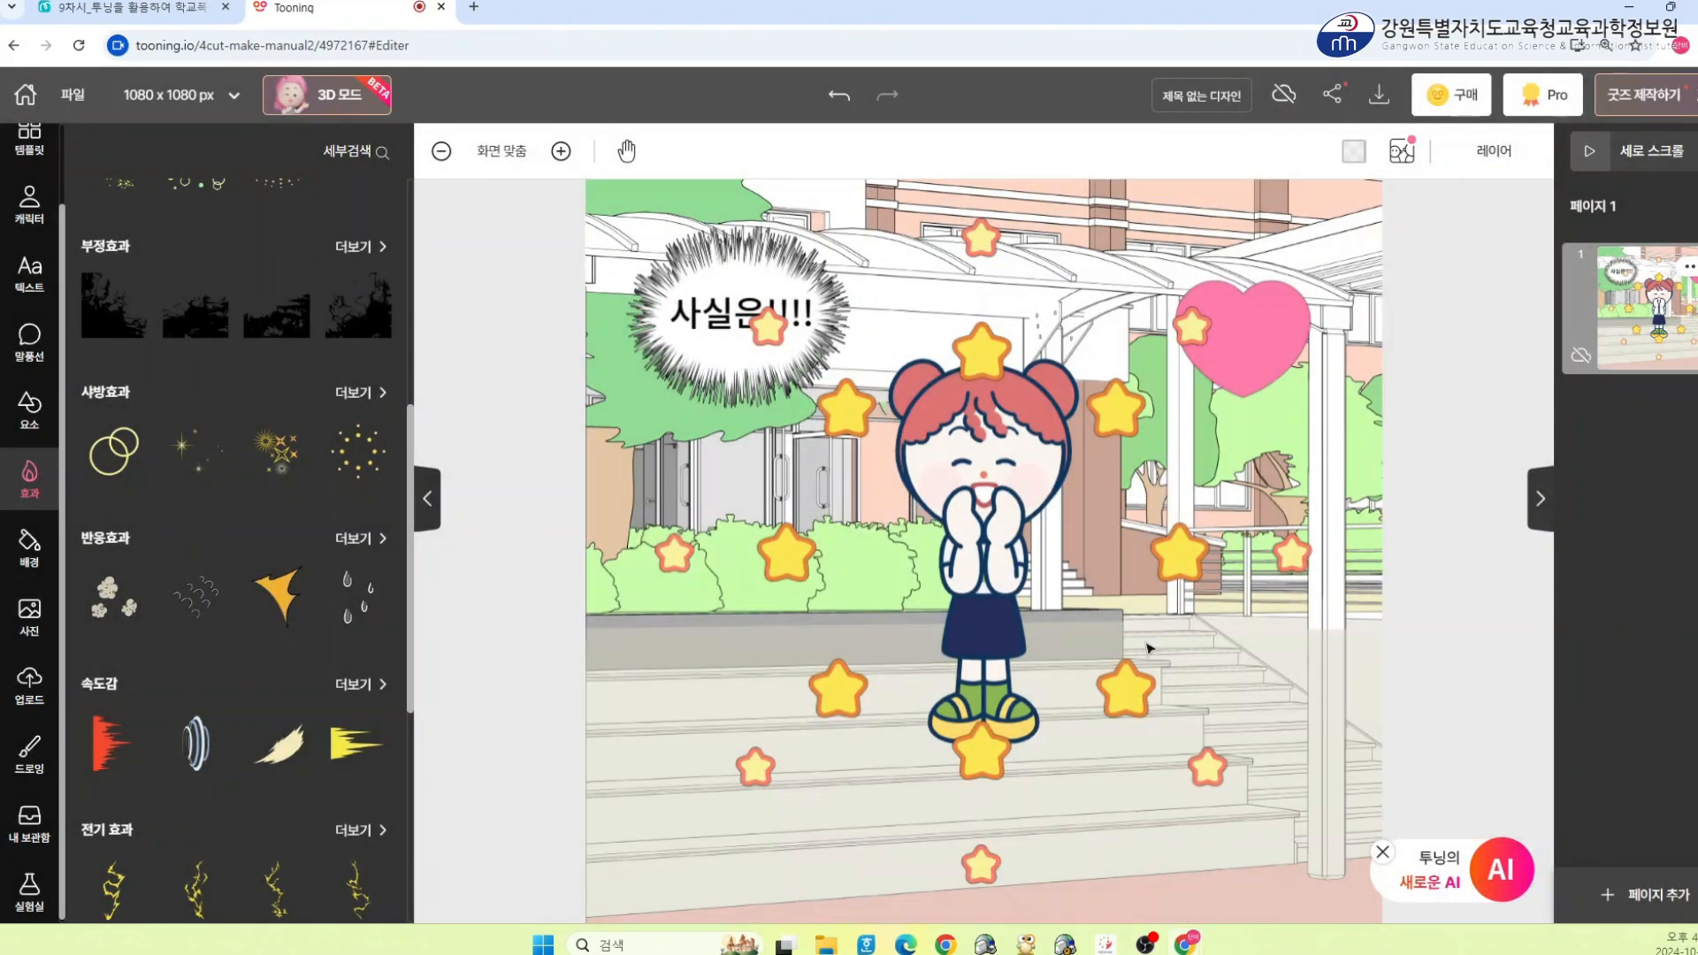
Shrink the star effect and move it up around the character's head
left_click(1129, 697)
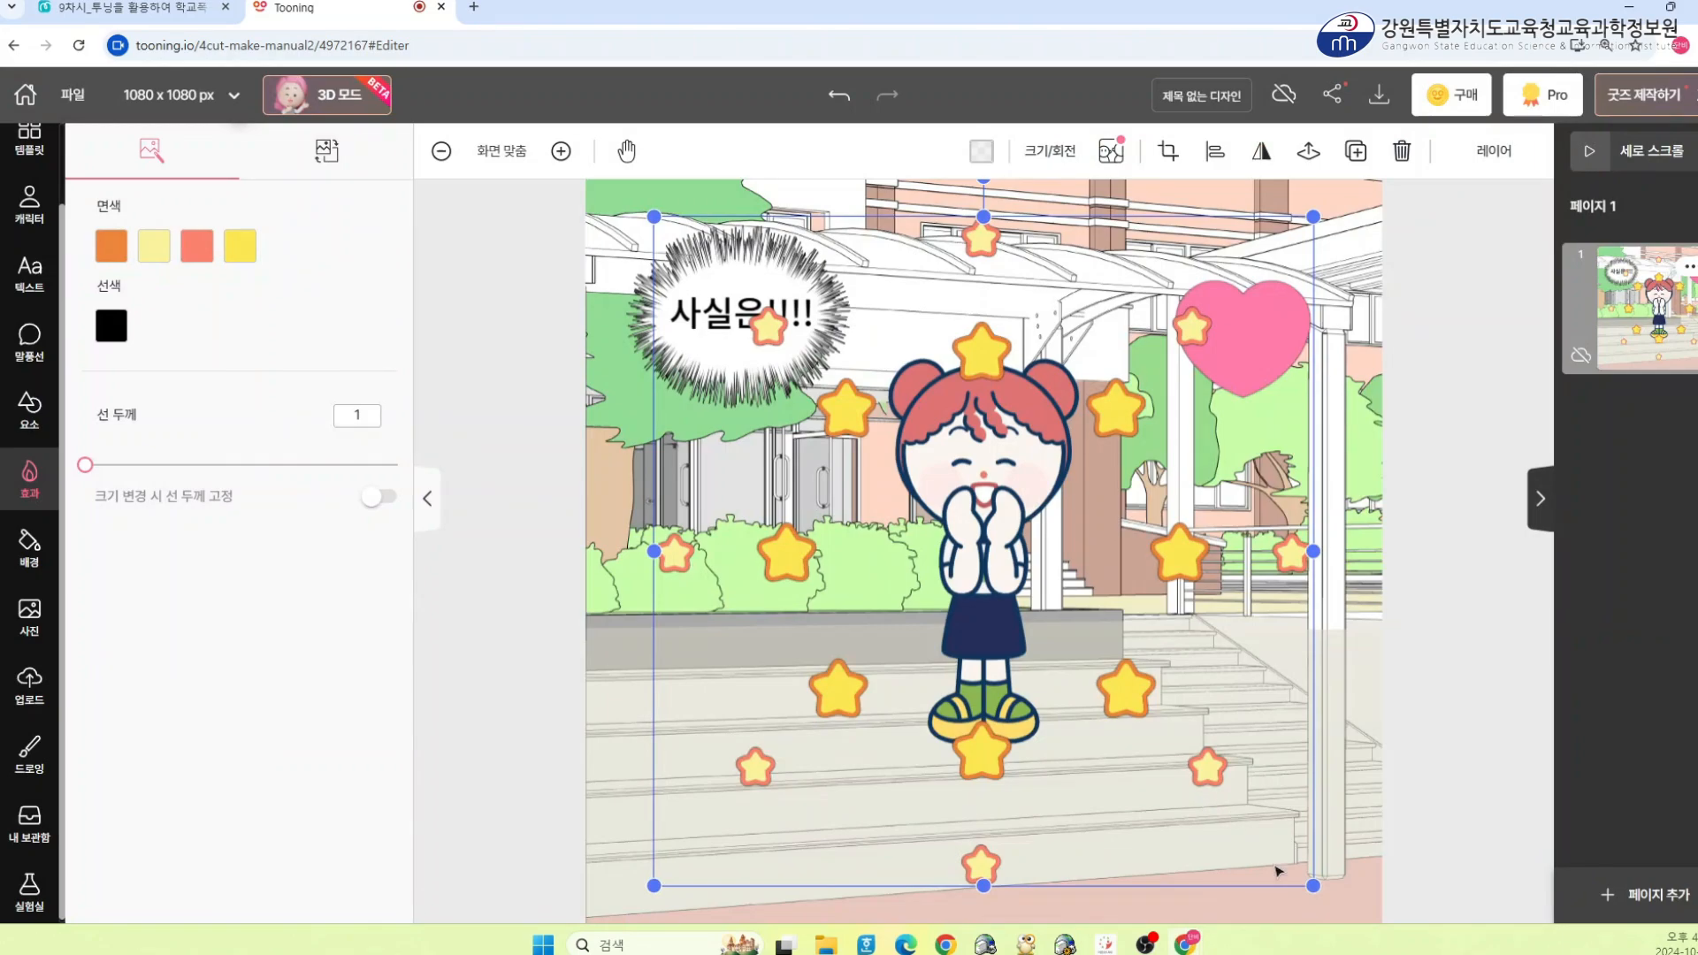
left_click_drag(1311, 882, 1143, 713)
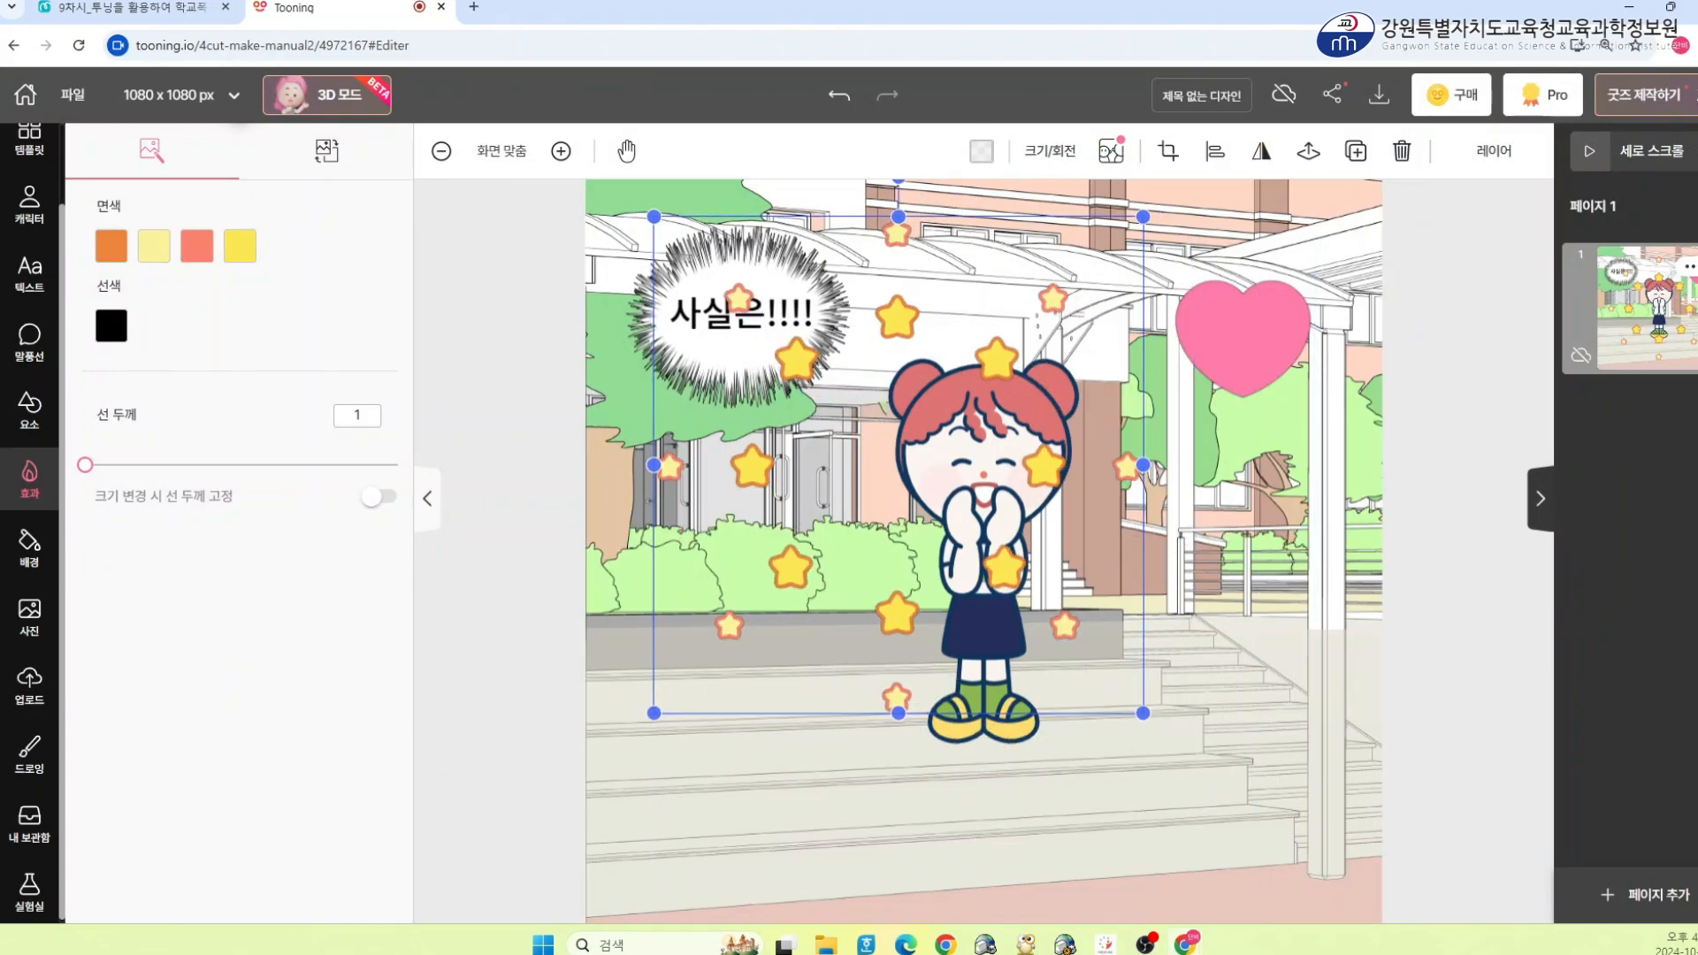
left_click_drag(951, 563, 1133, 448)
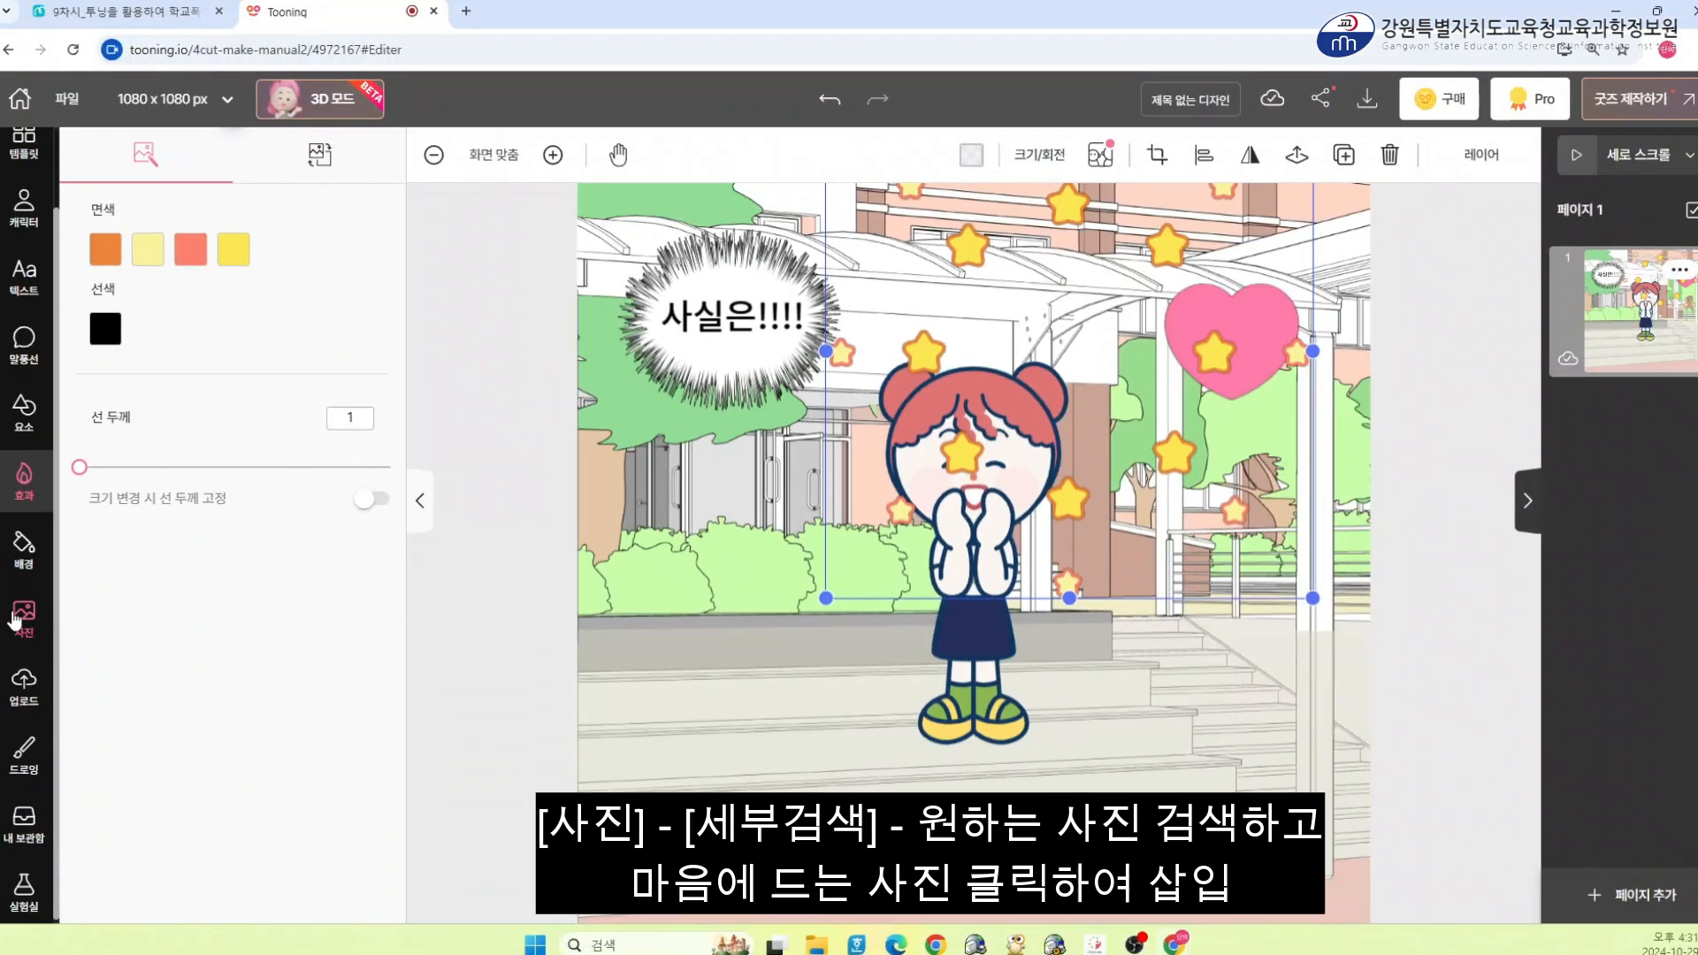
Search the photo library for 곰인형
left_click(59, 628)
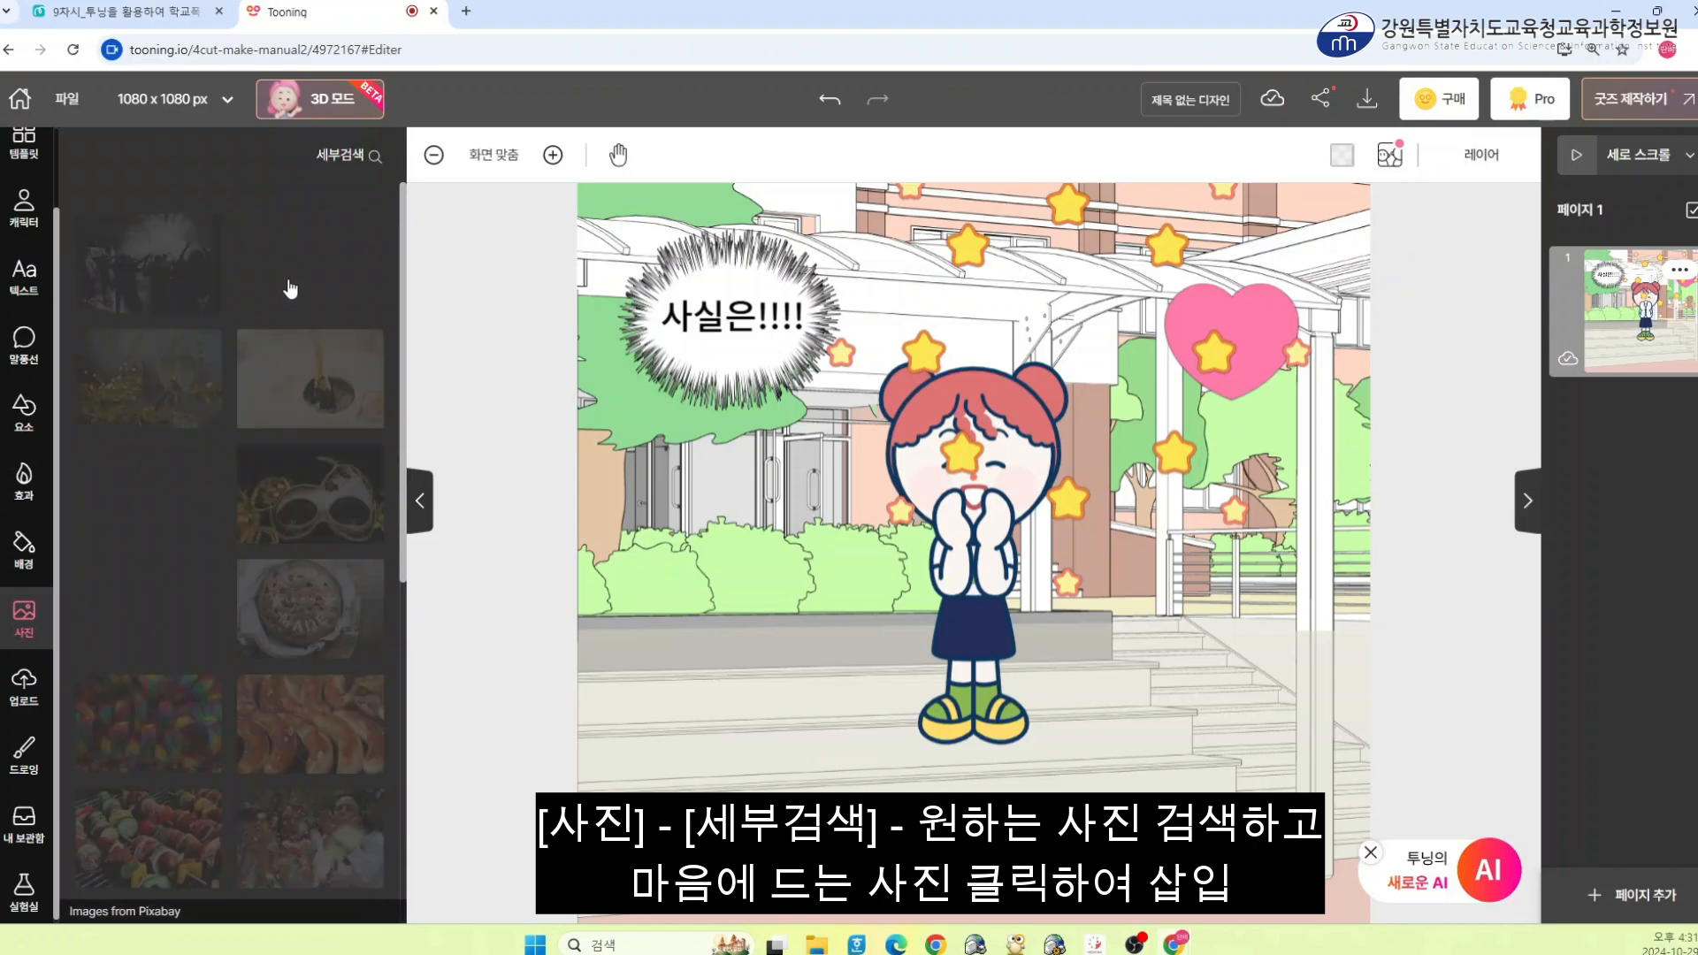
scroll(290, 289, "down", 2)
scroll(291, 289, "up", 2)
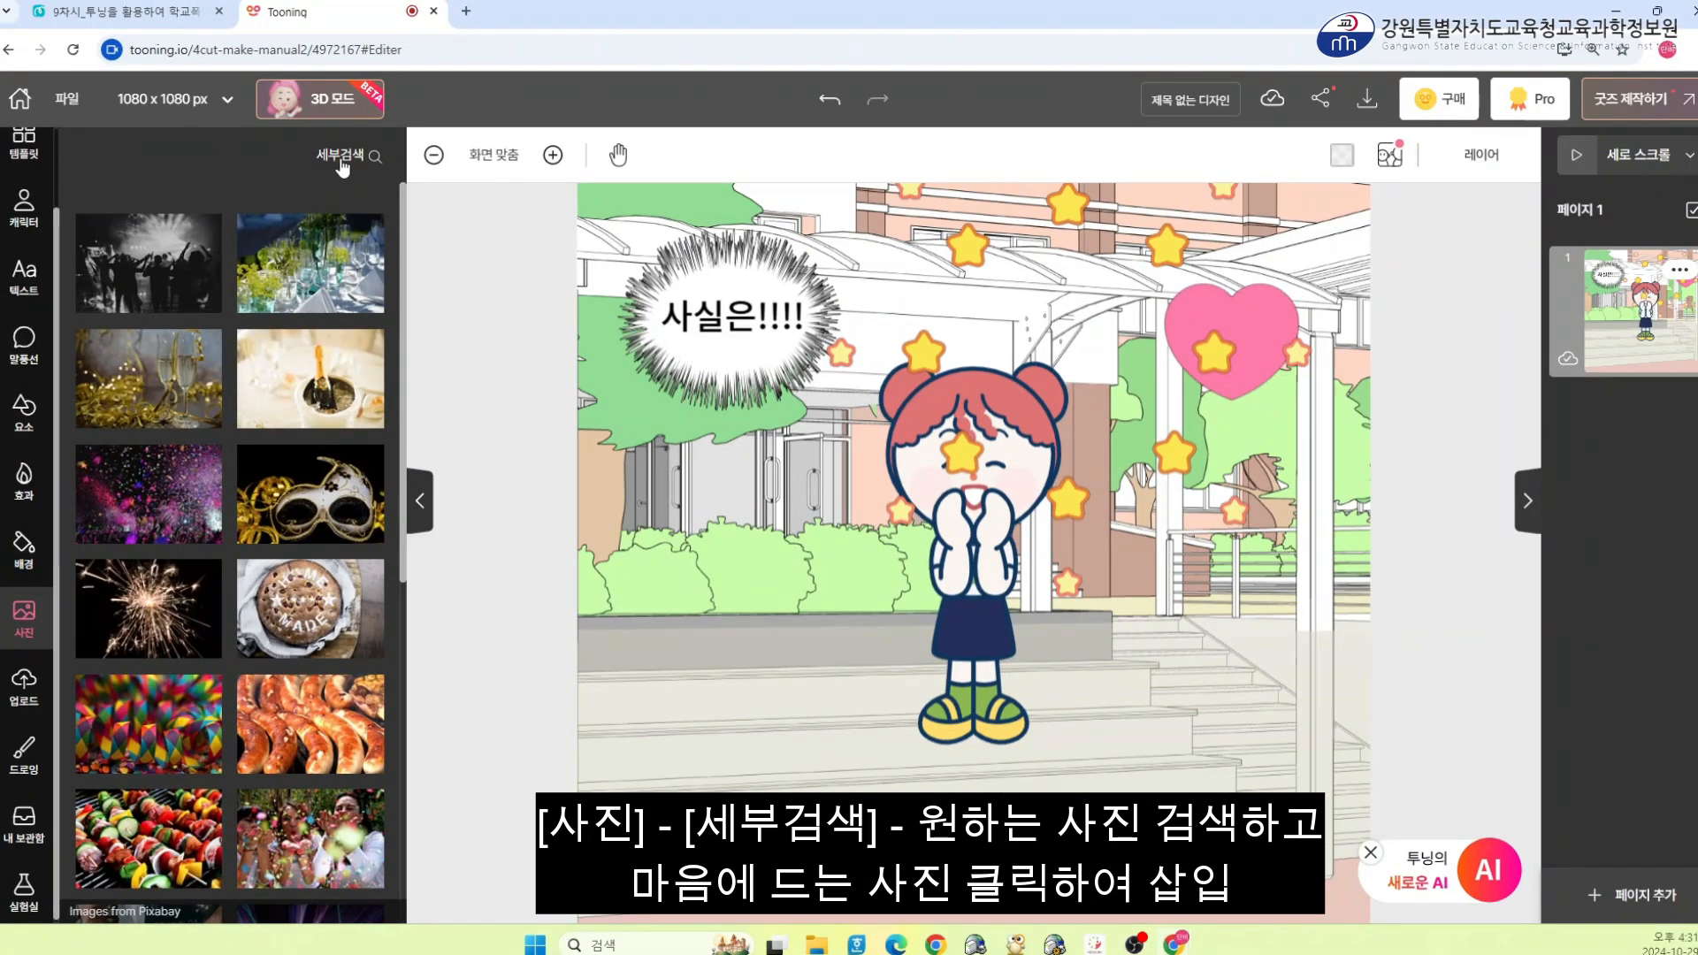
left_click(398, 75)
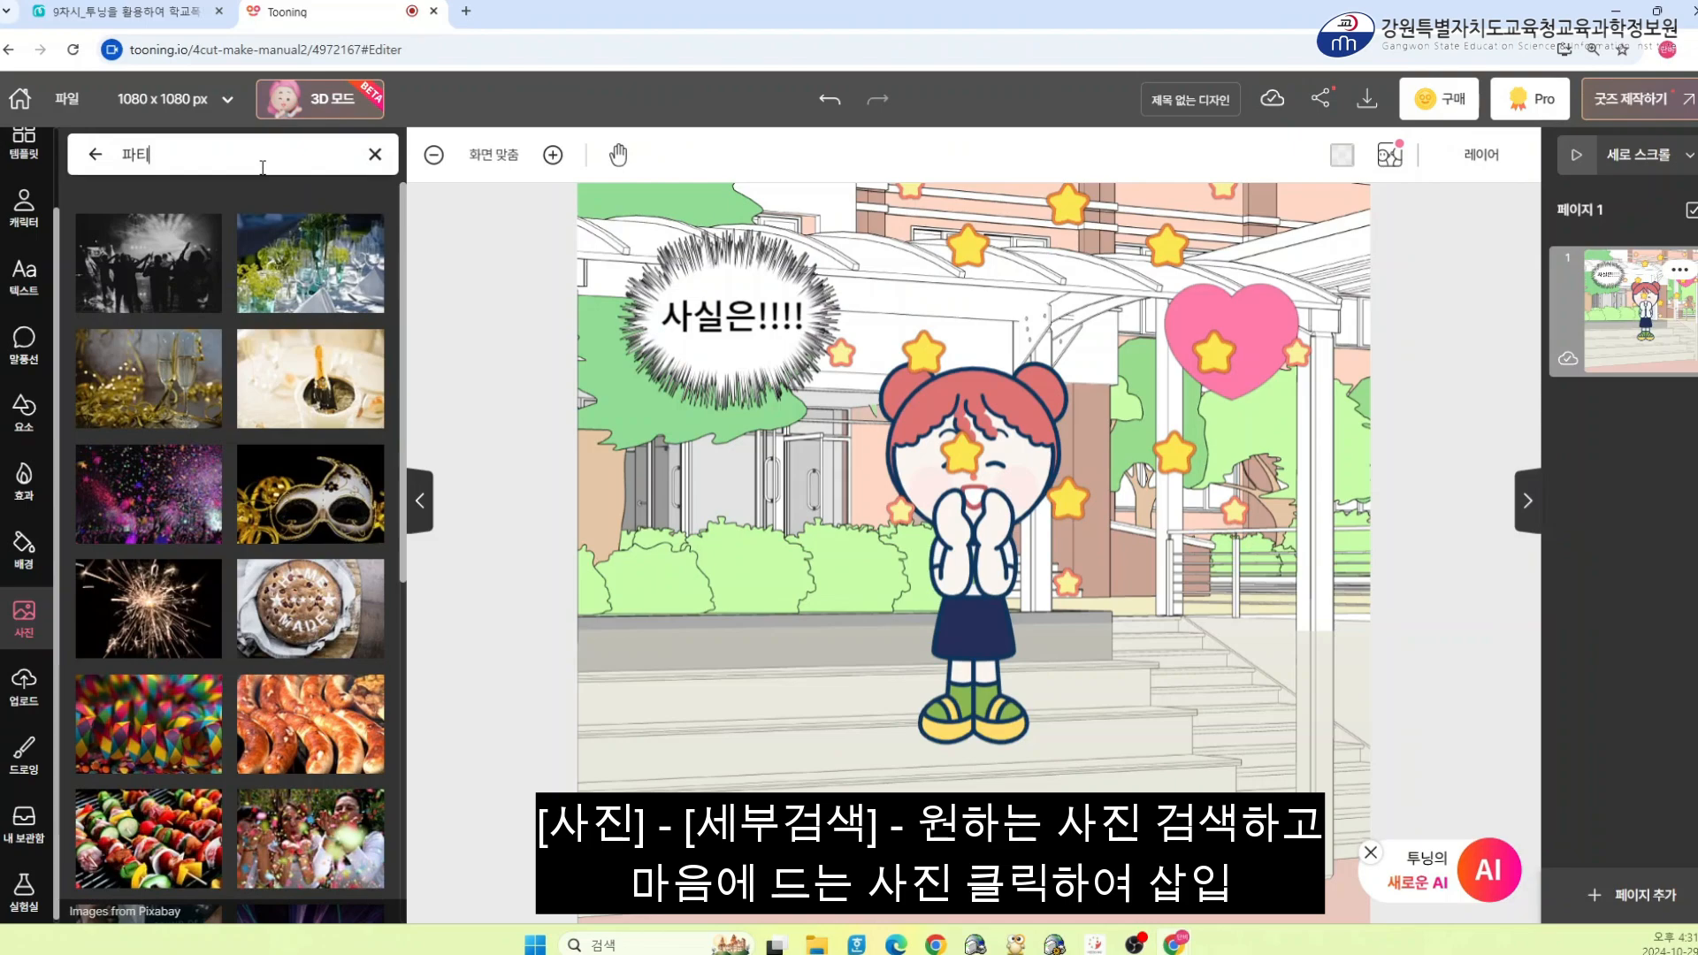
key("BackSpace")
key("BackSpace")
type("고")
type("인형")
key("Return")
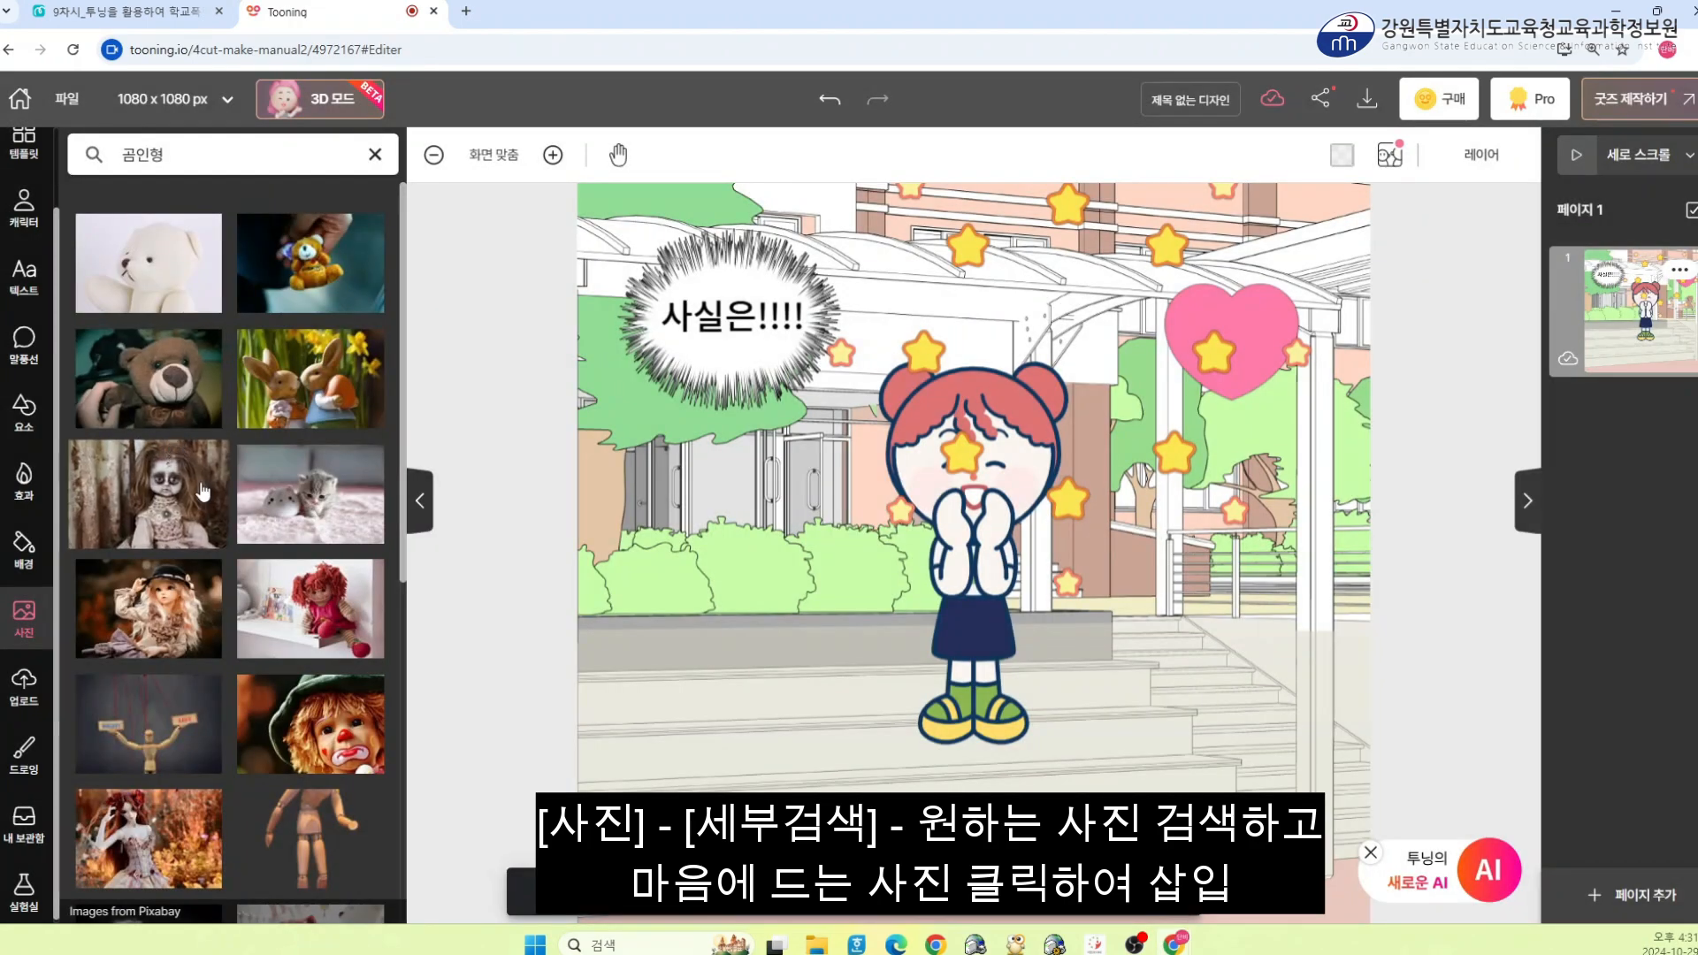
Insert the white teddy bear photo and move it, shrunk, to the lower right of the panel
left_click(149, 263)
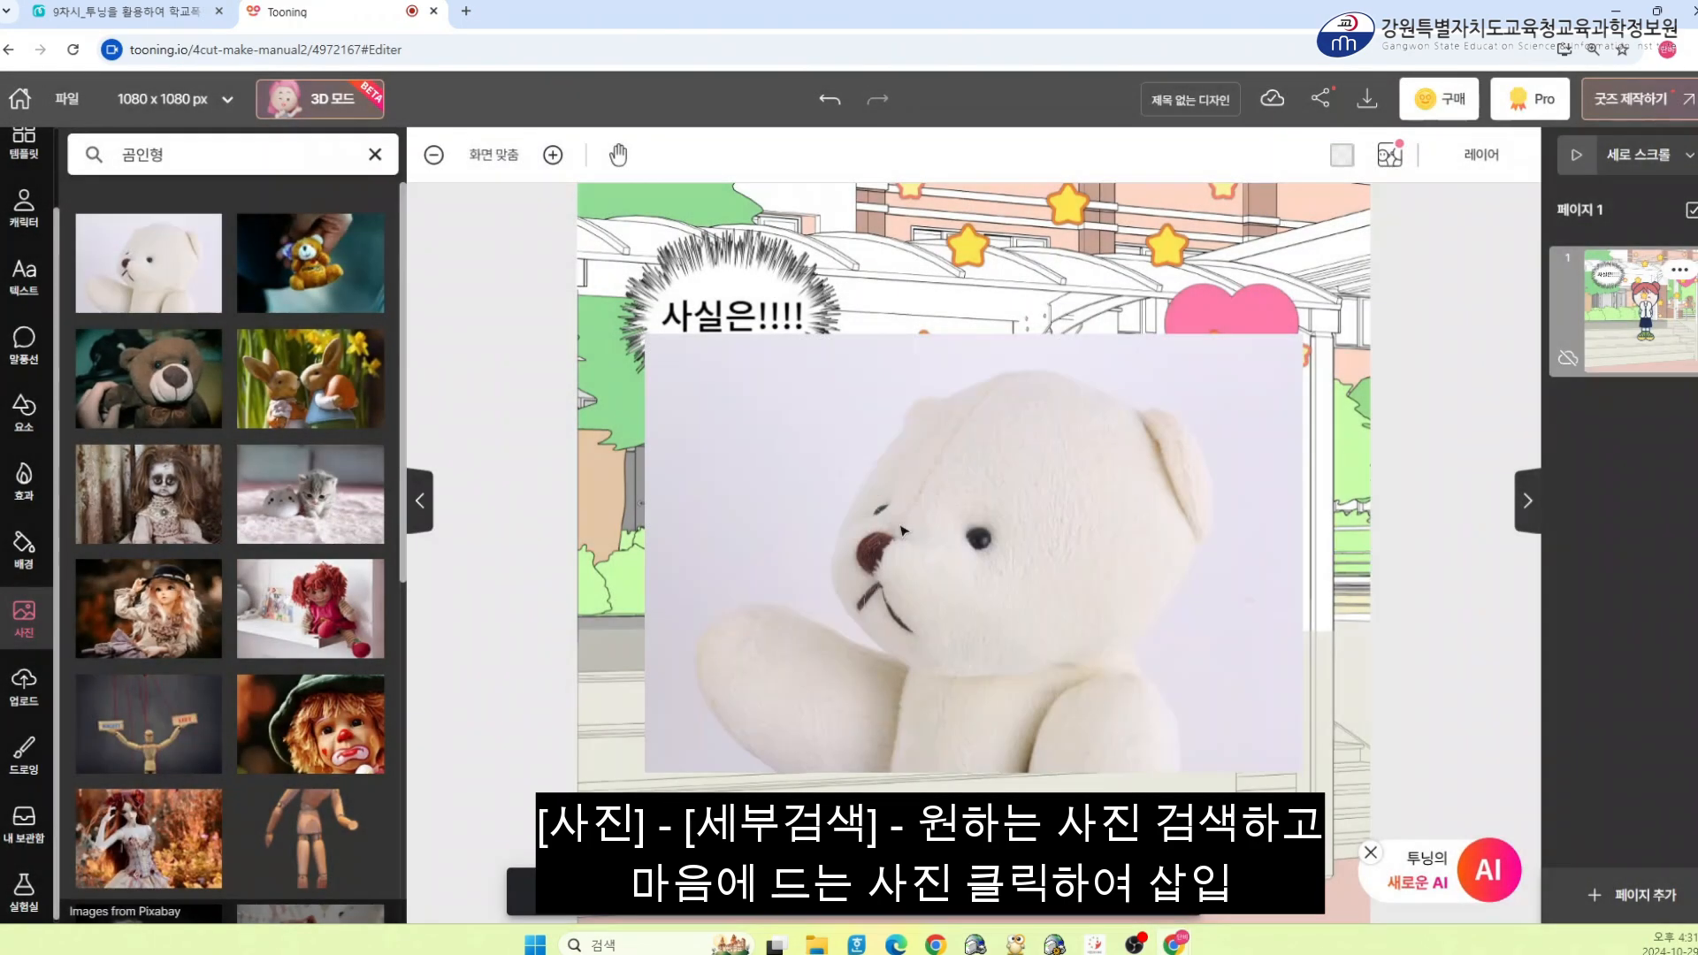
left_click_drag(1012, 523, 1234, 540)
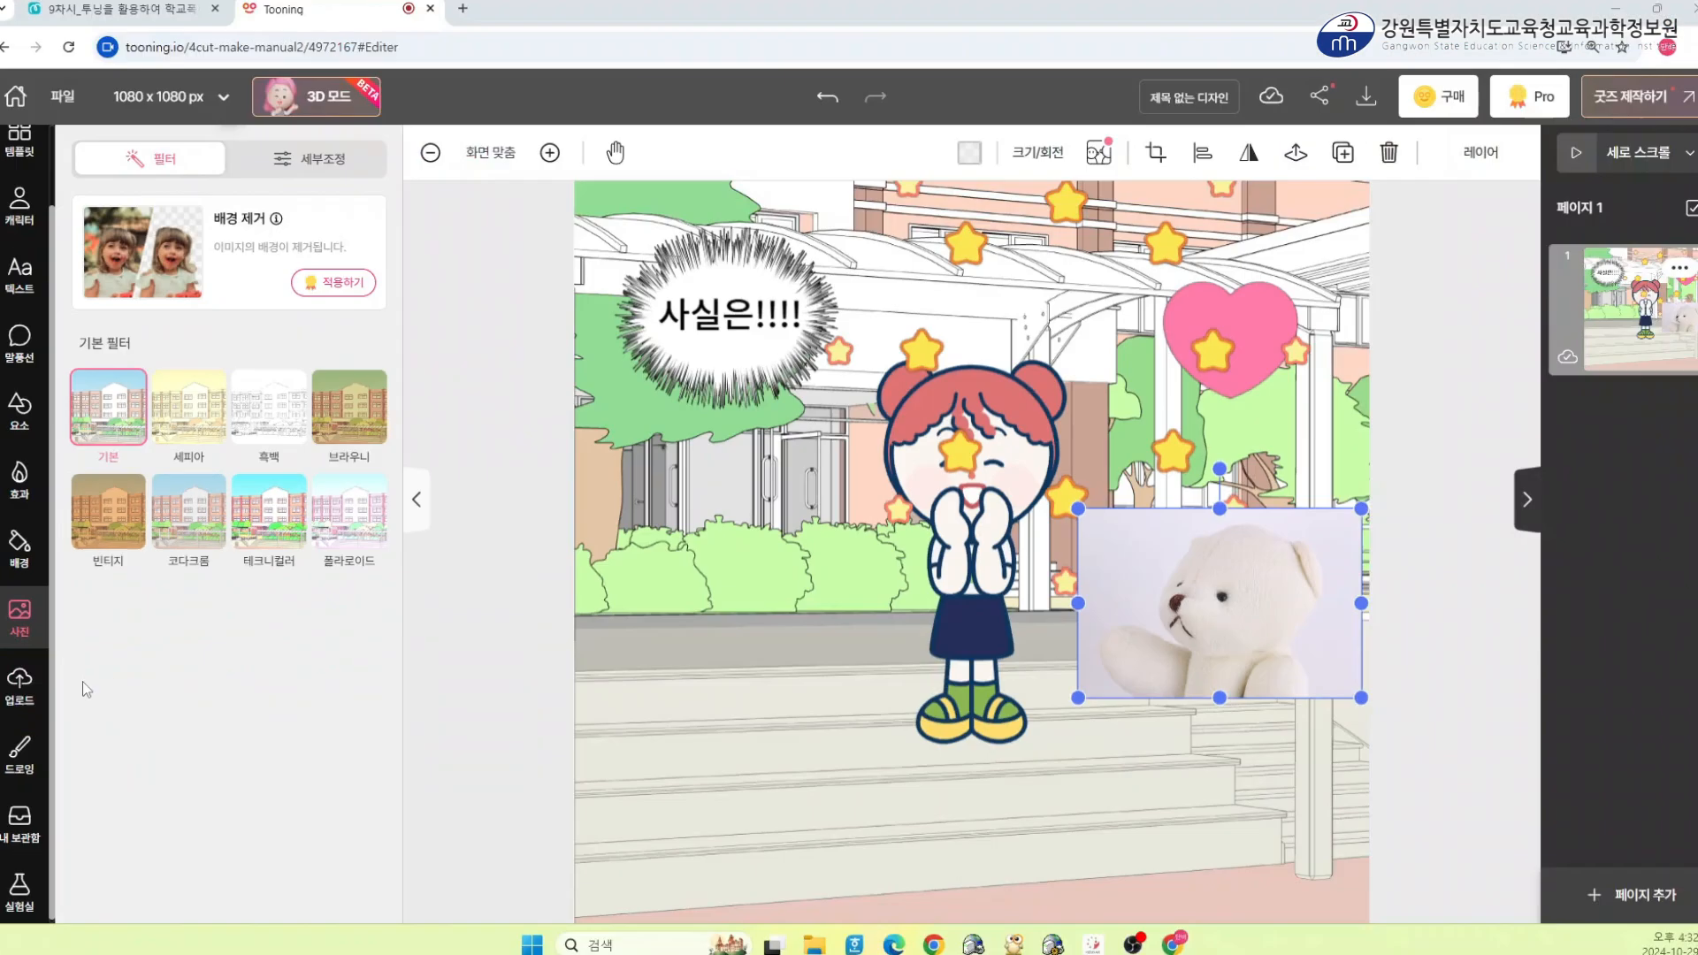
Open the upload panel to see how to import your own photos
left_click(36, 687)
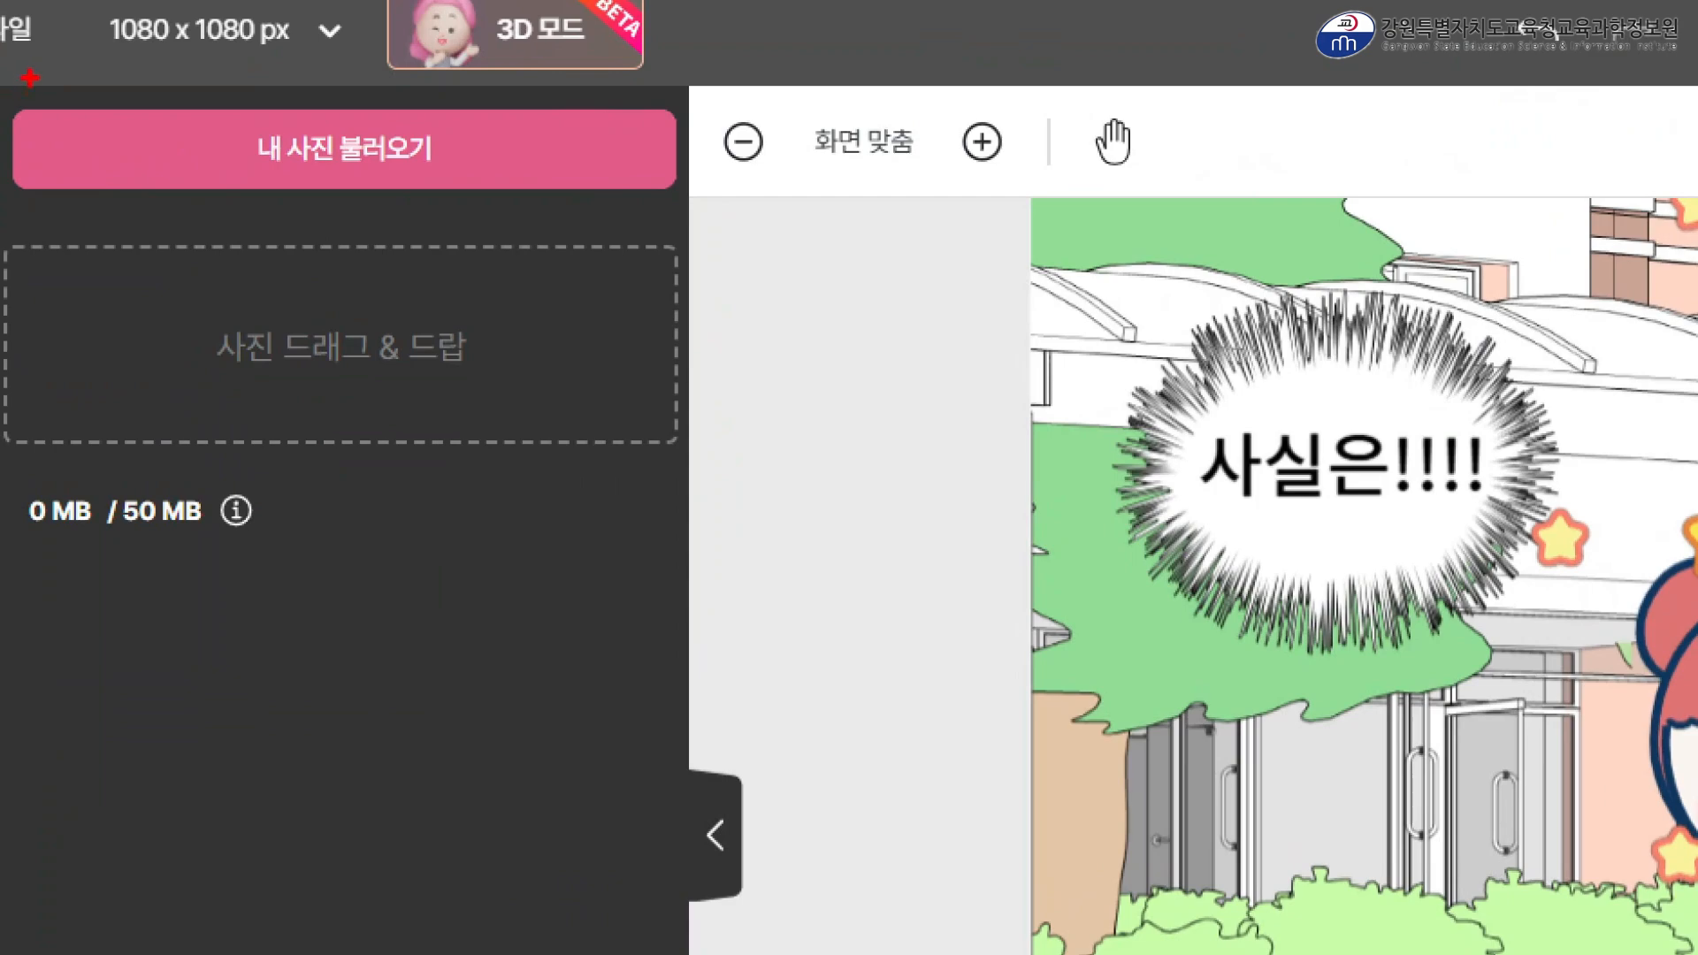
left_click_drag(16, 99, 694, 217)
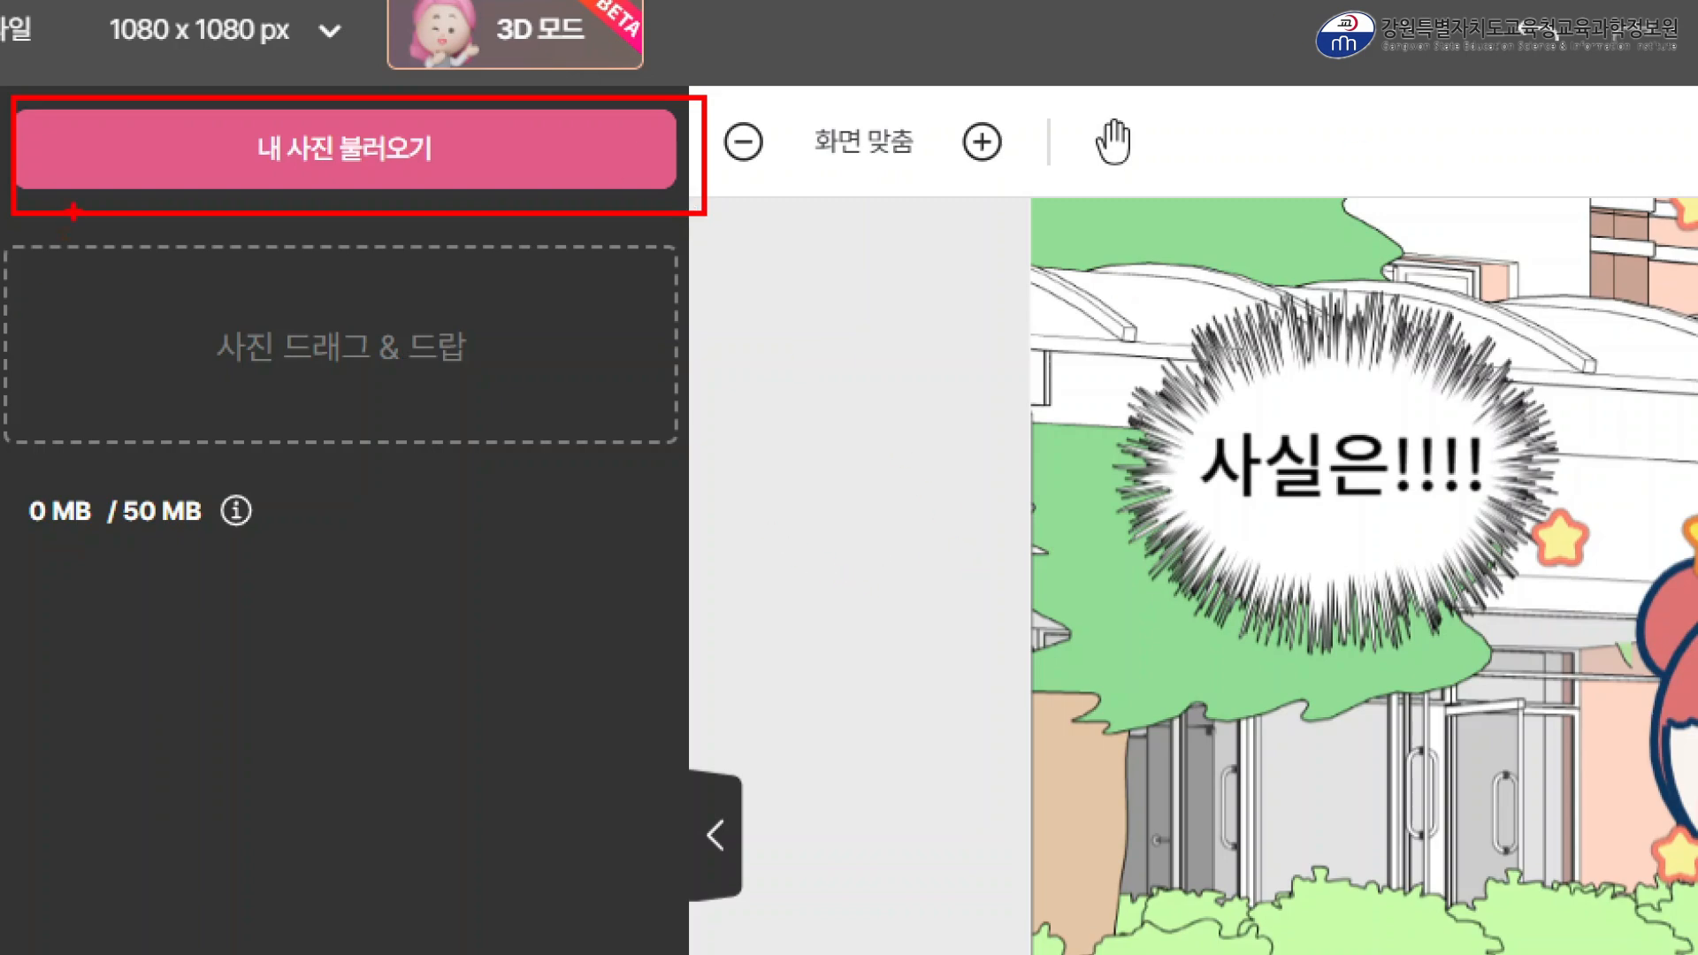
mouse_move(10, 243)
left_mouse_down()
mouse_move(447, 455)
mouse_move(683, 455)
left_mouse_up()
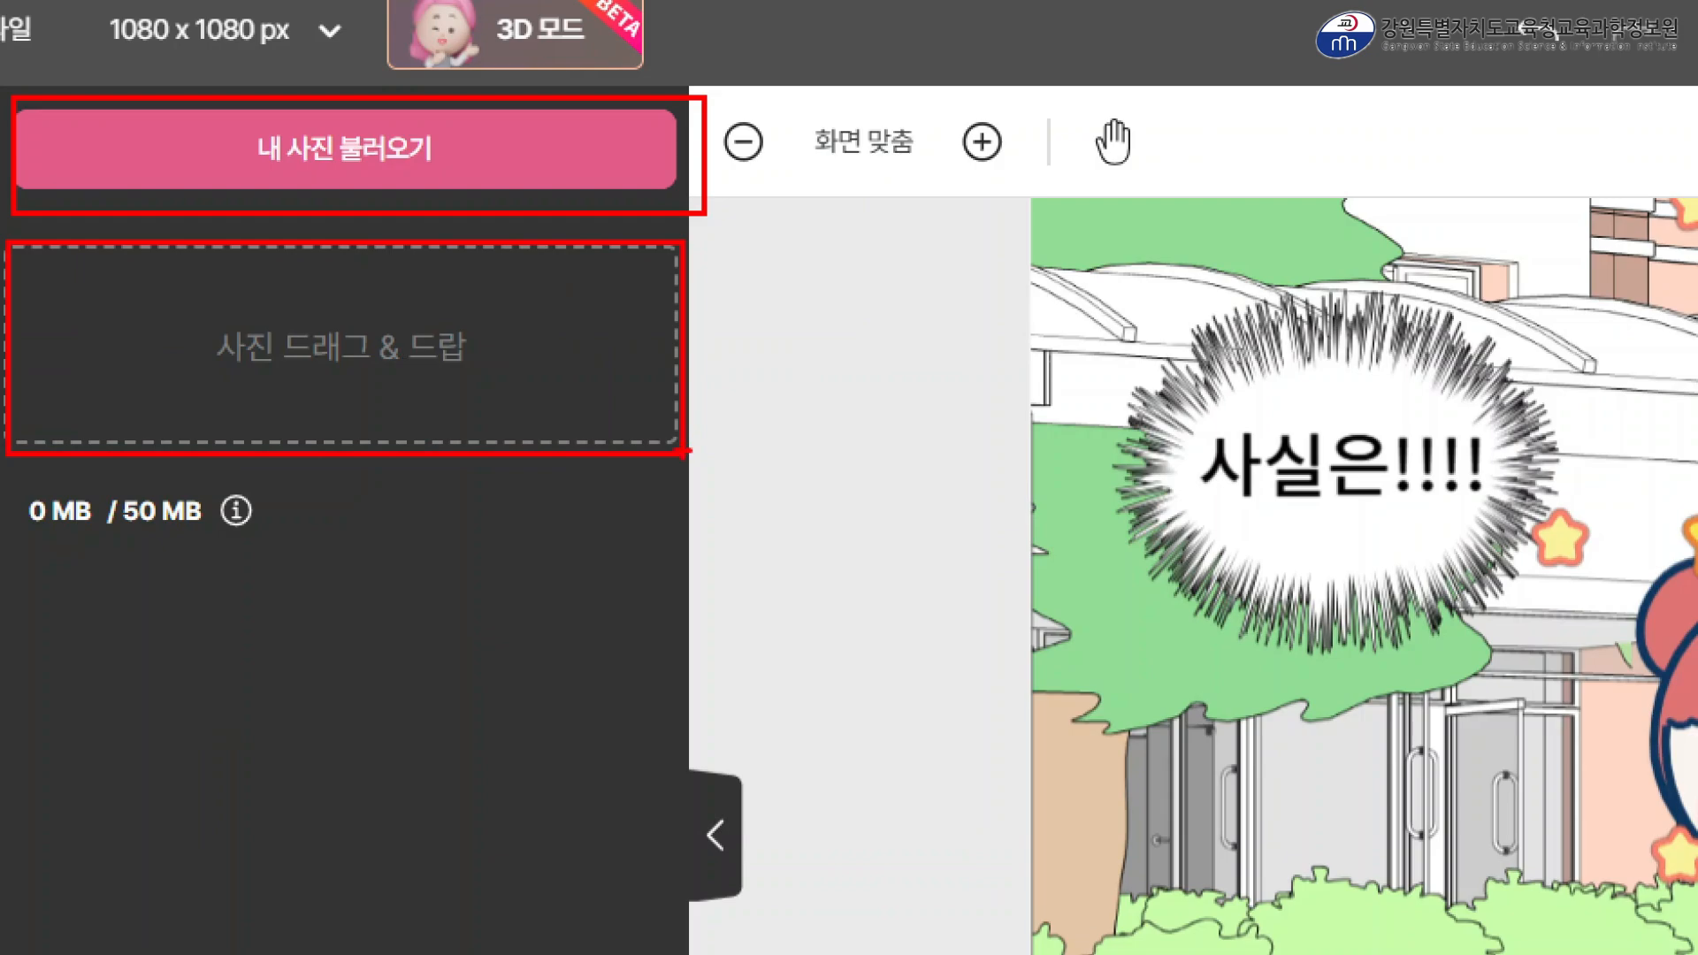
key("Escape")
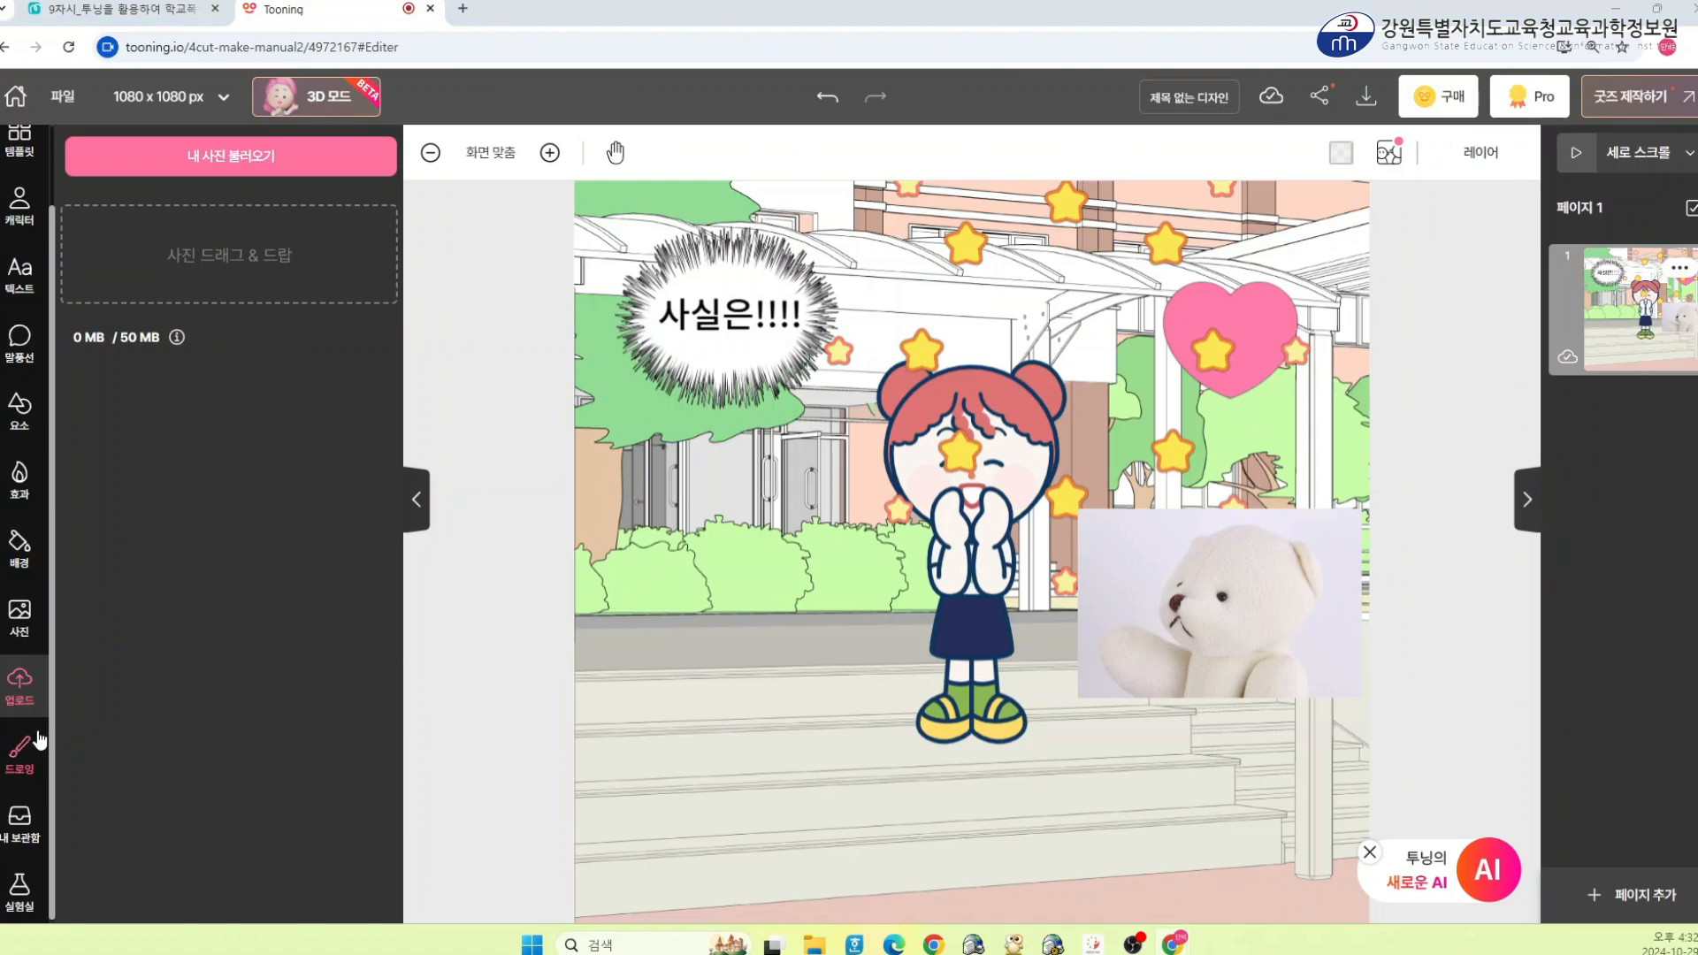
Create a new drawing, pick the purple colour #350CCF, draw a heart on the steps left of the character and apply it
left_click(10, 754)
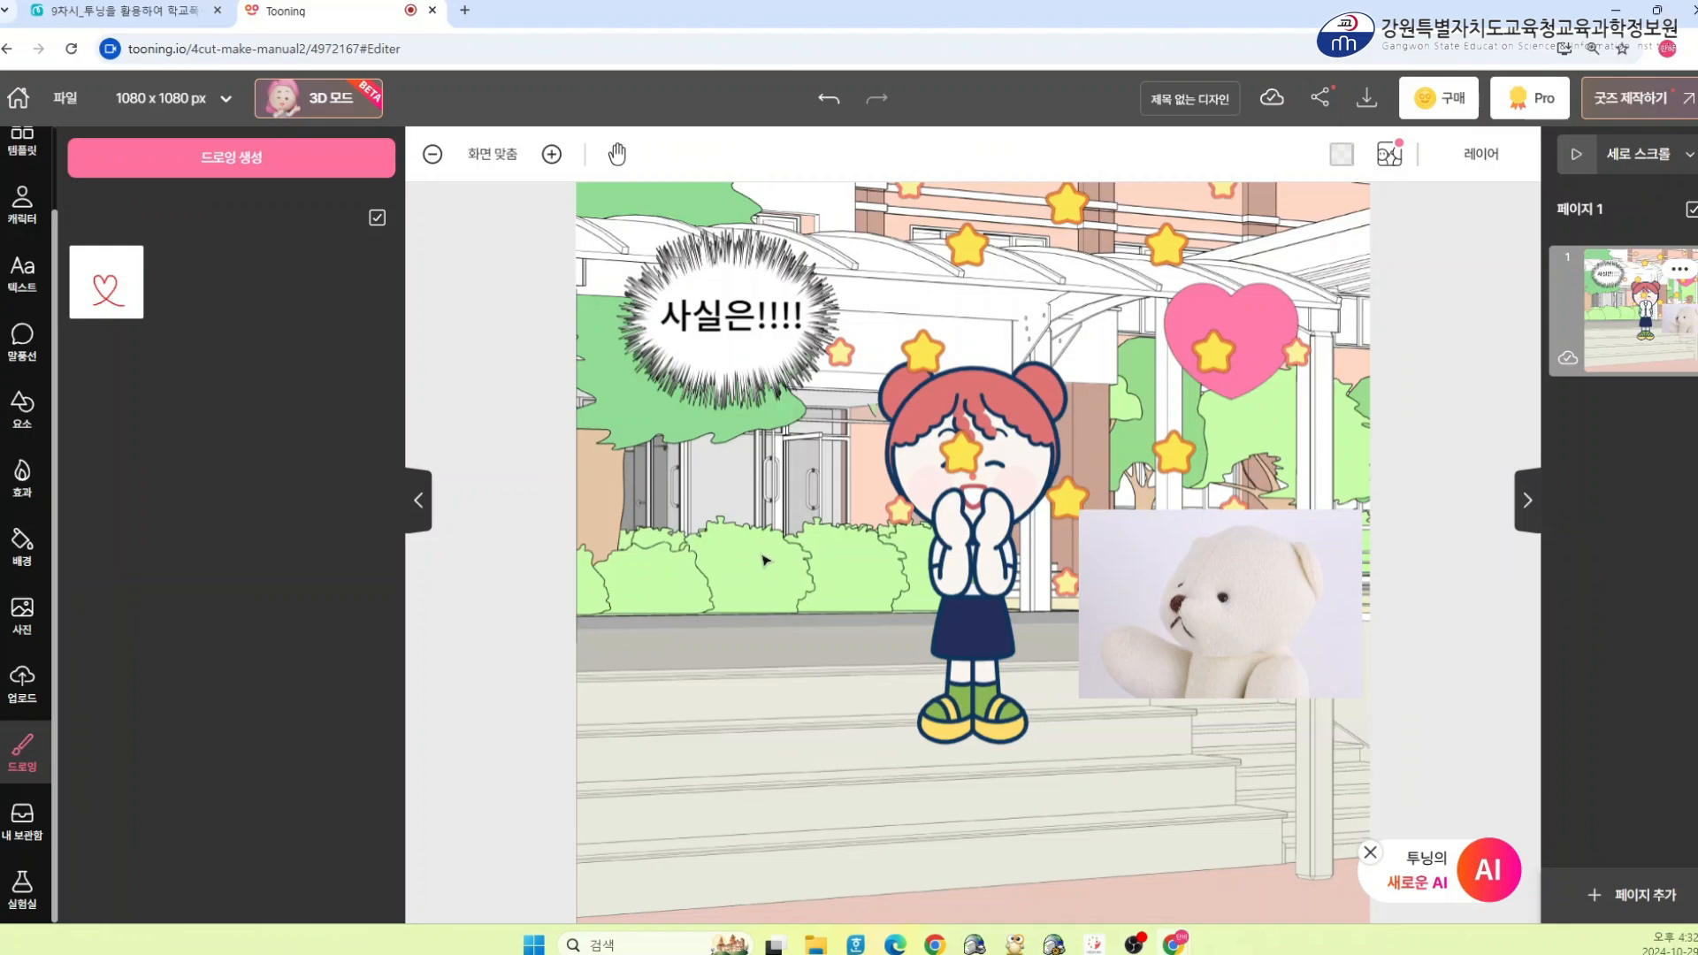
left_click(231, 156)
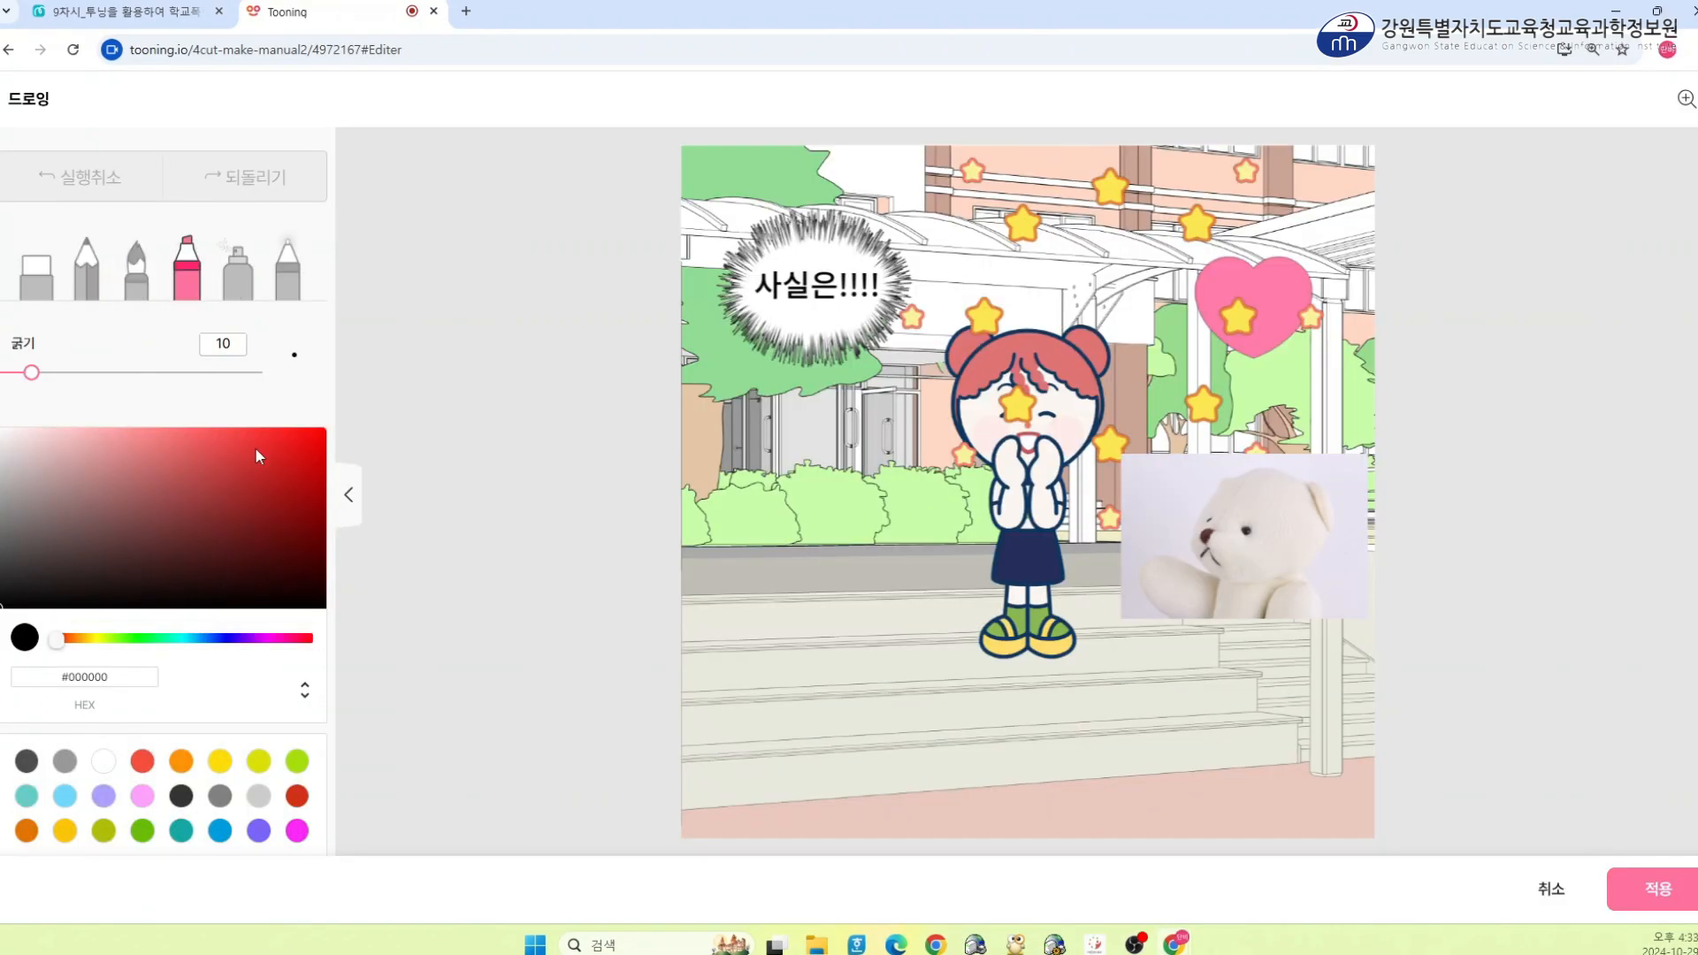
left_click(307, 461)
left_click(237, 637)
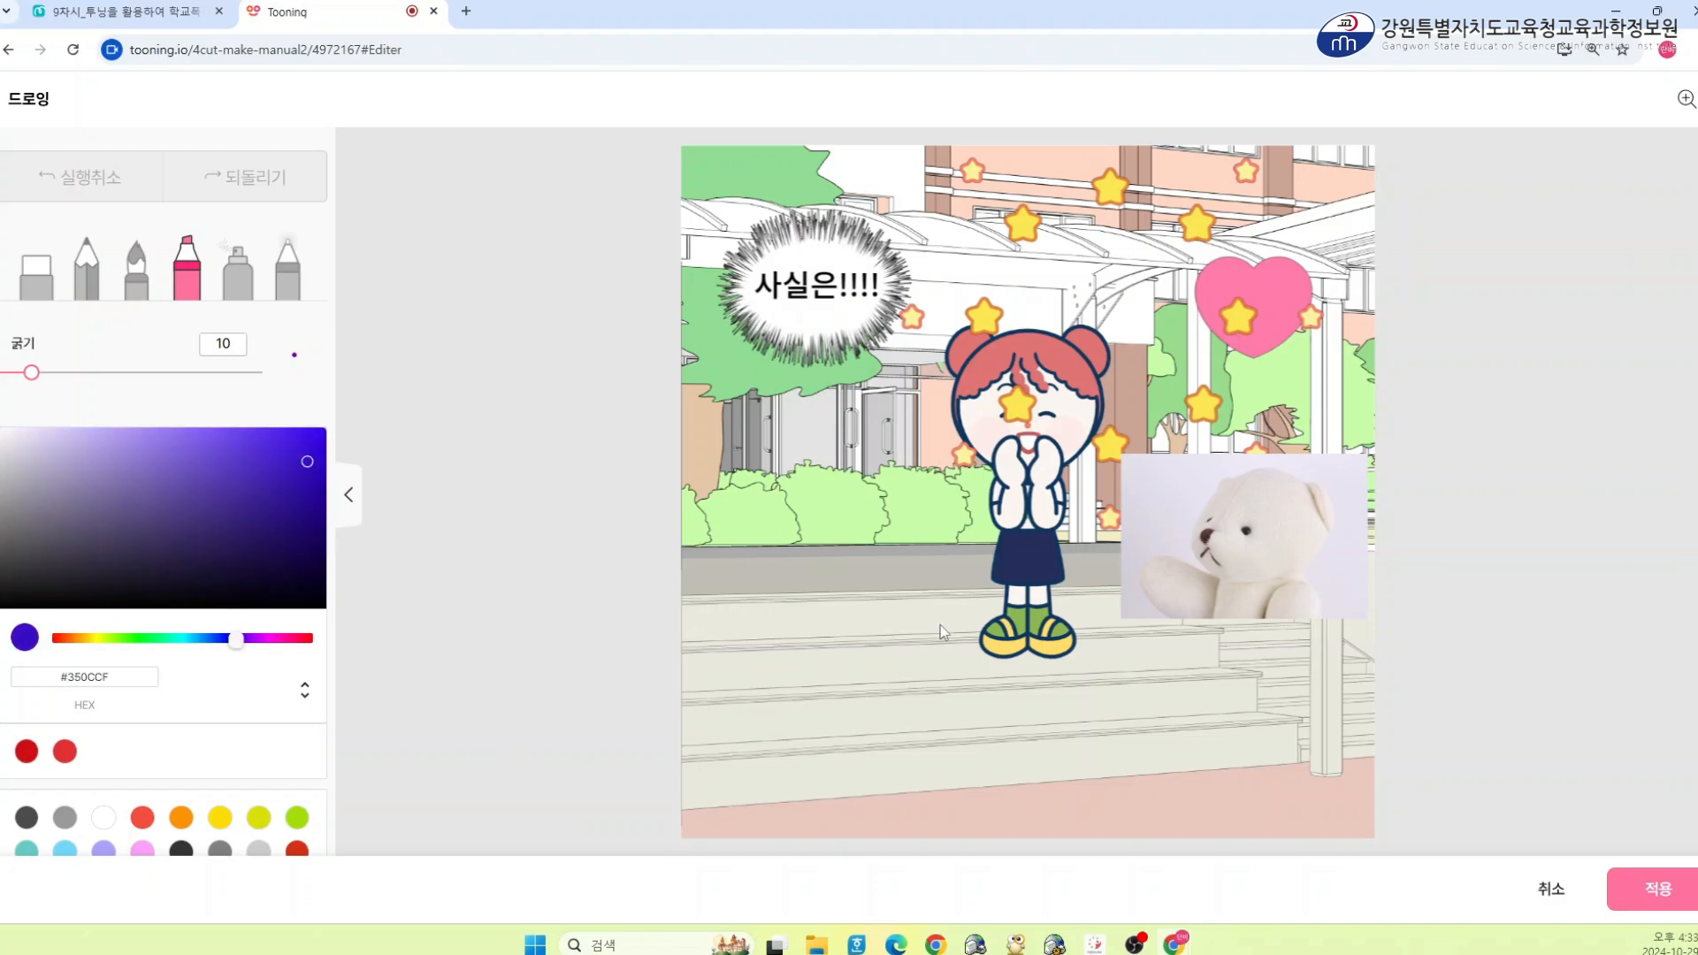
mouse_move(876, 658)
left_mouse_down()
mouse_move(842, 645)
mouse_move(807, 555)
mouse_move(848, 554)
mouse_move(853, 579)
mouse_move(887, 529)
mouse_move(906, 610)
mouse_move(862, 650)
left_mouse_up()
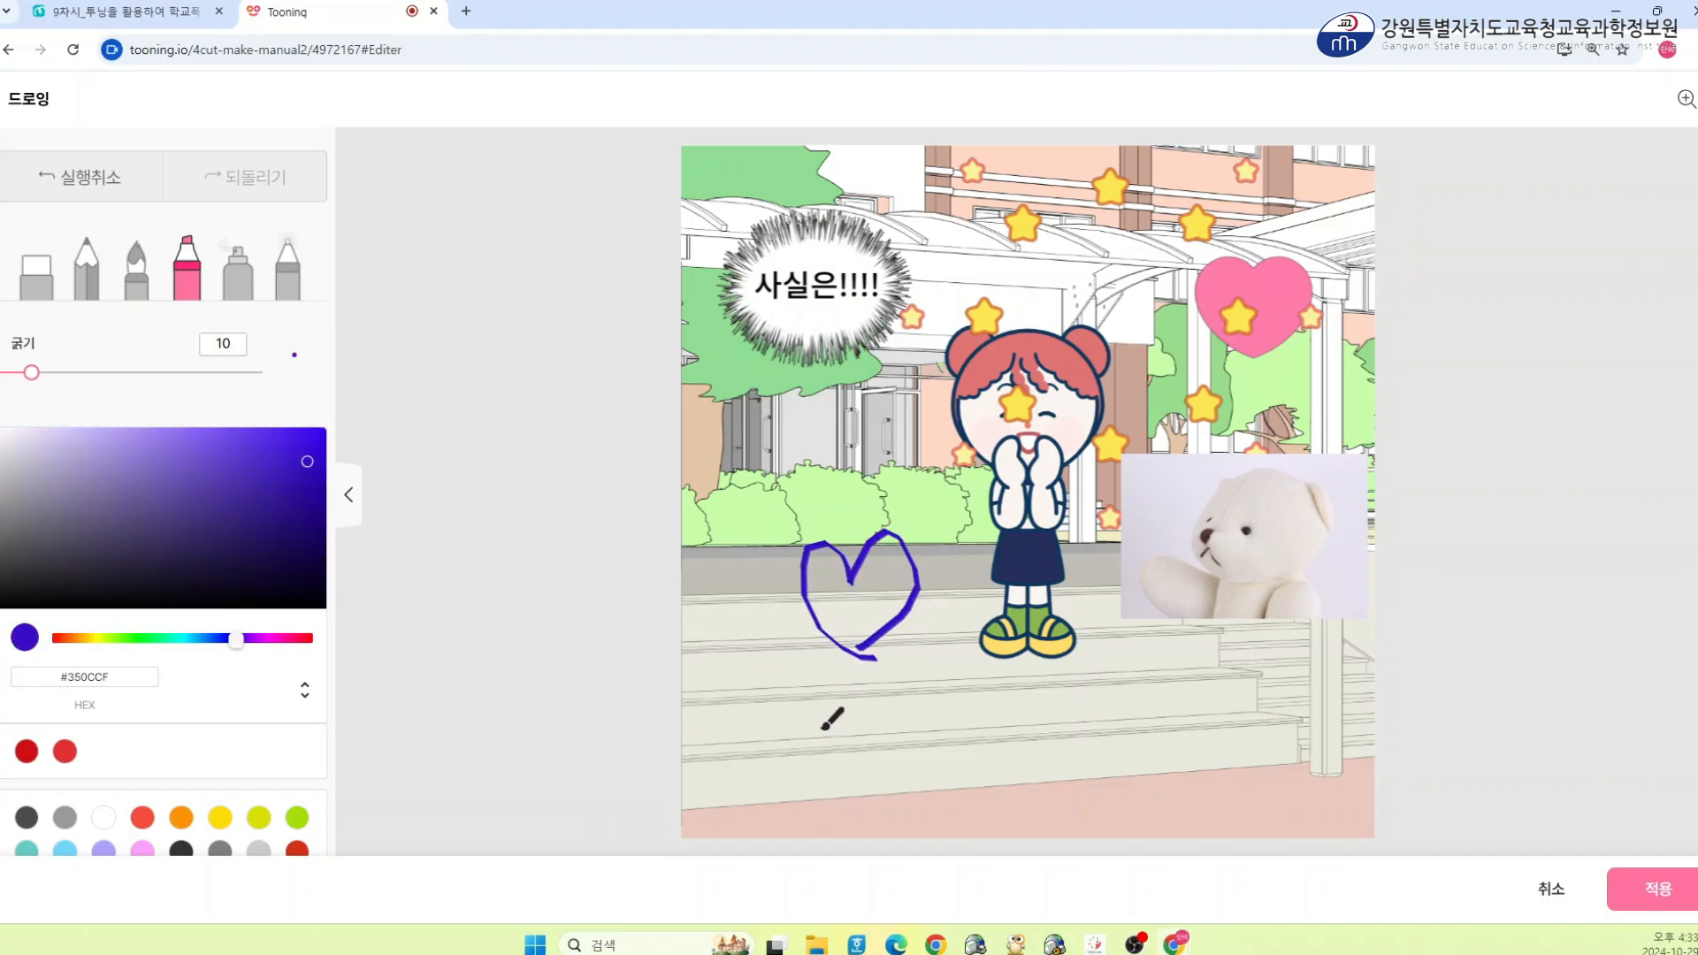
left_click(1672, 891)
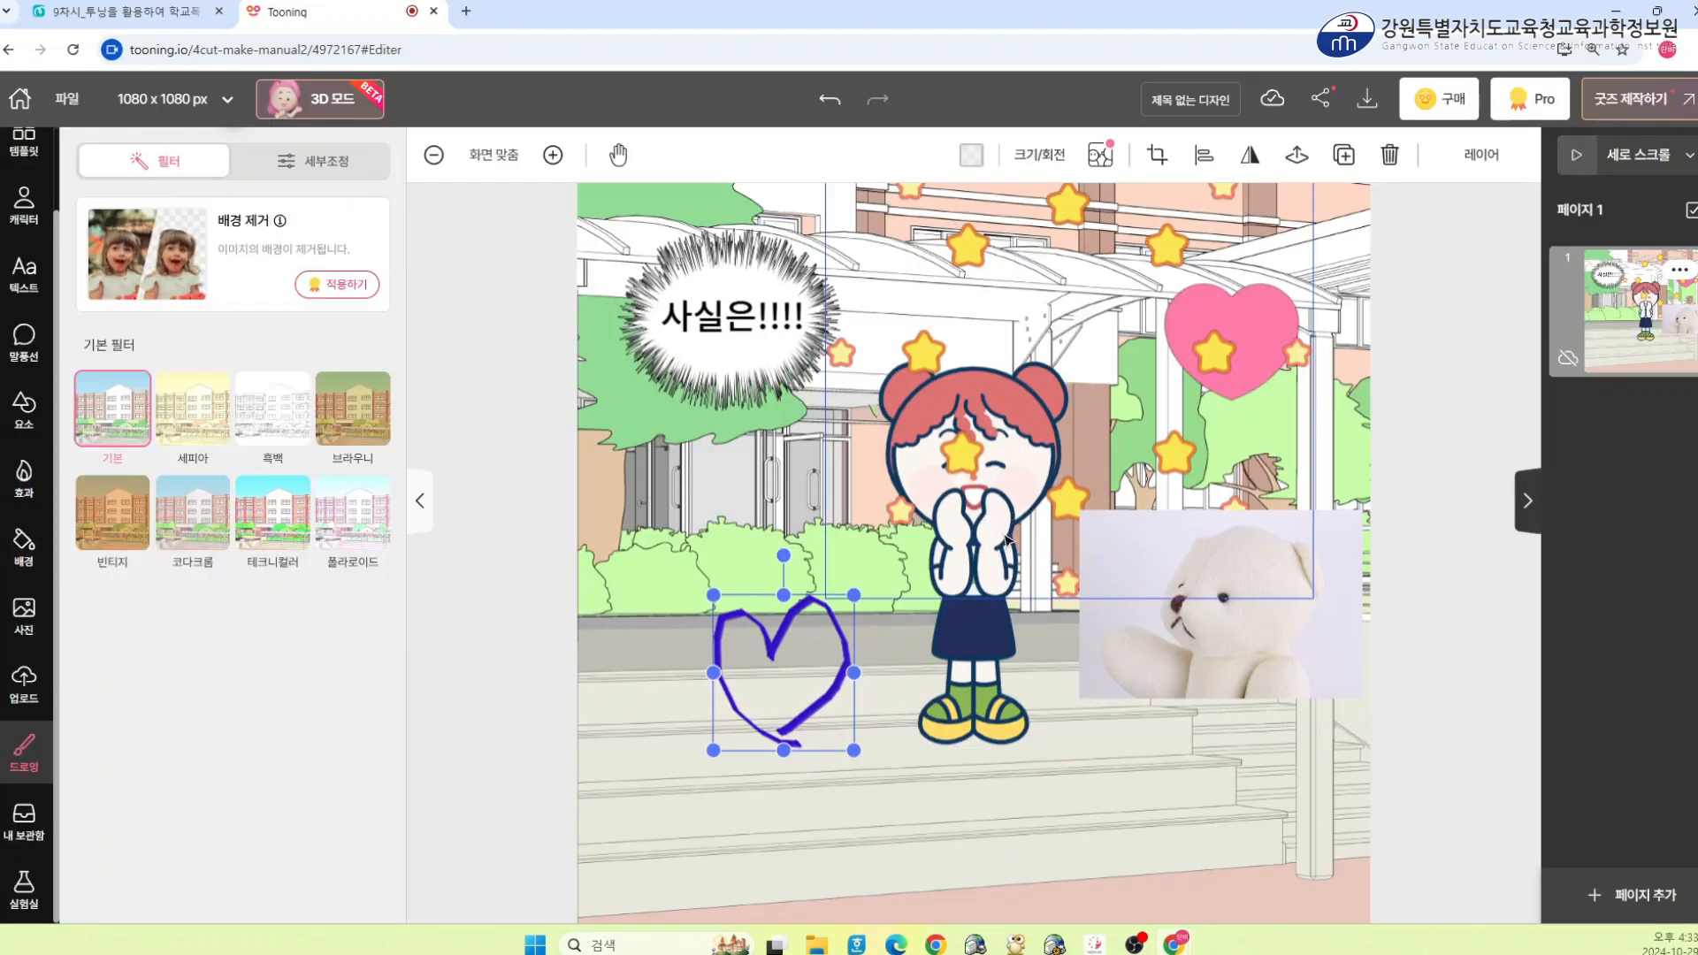
left_click(566, 588)
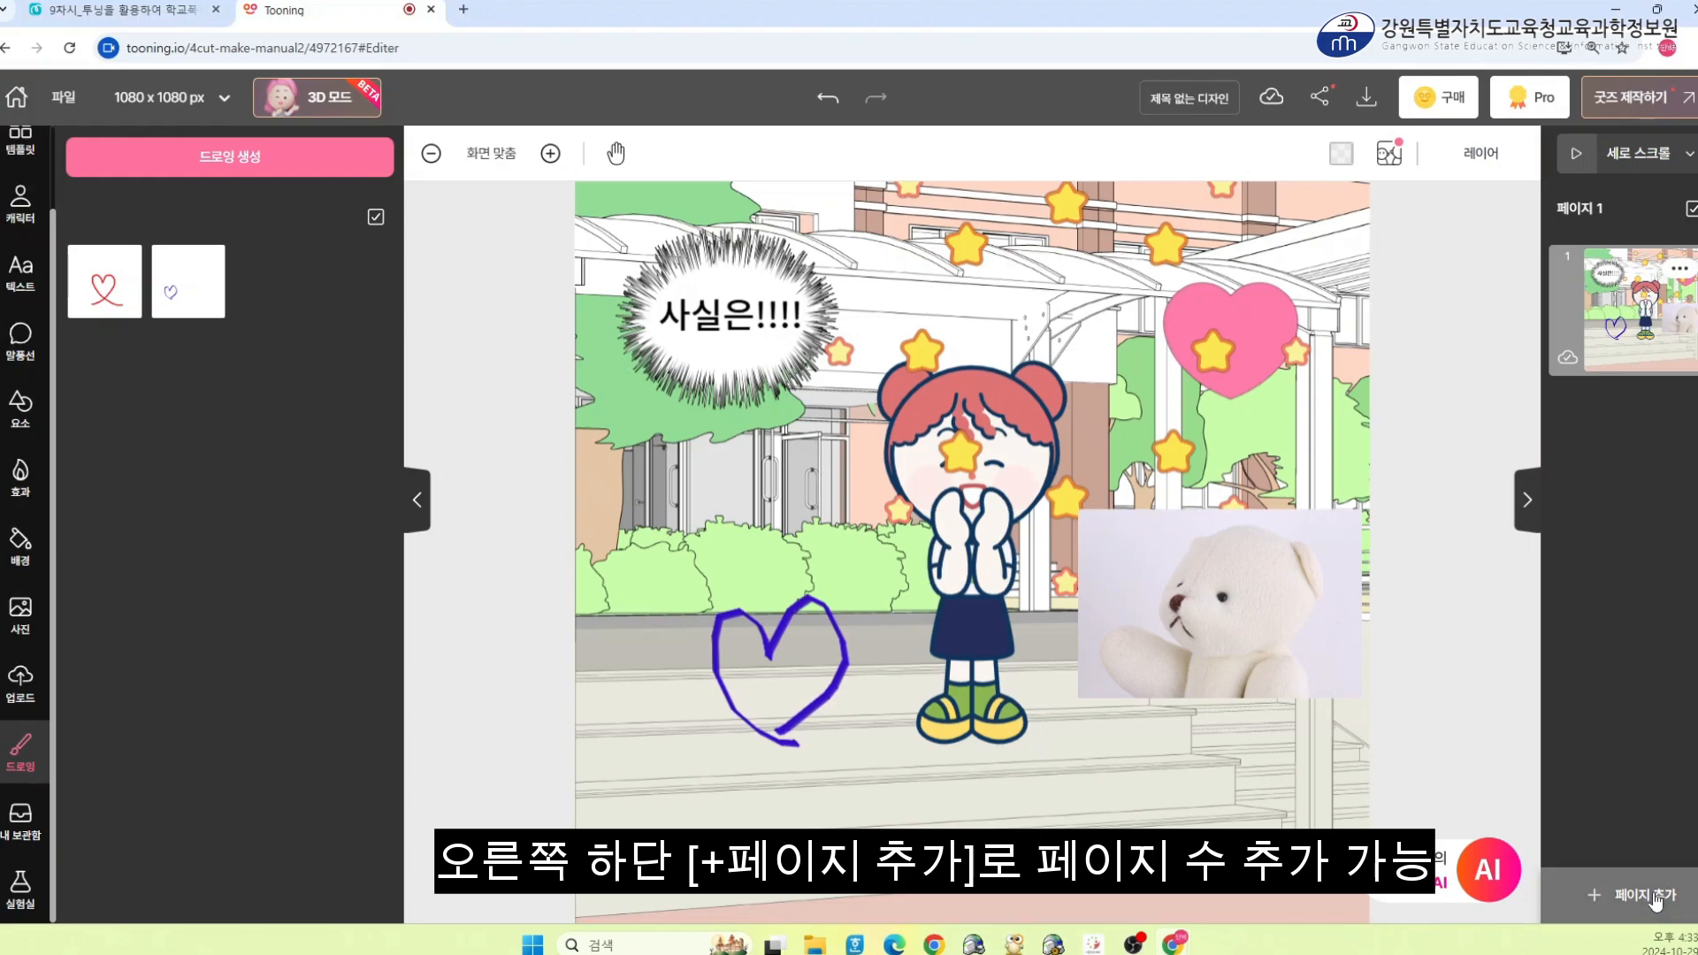
Add a second blank page to the project and switch back to page 1
left_click(1615, 898)
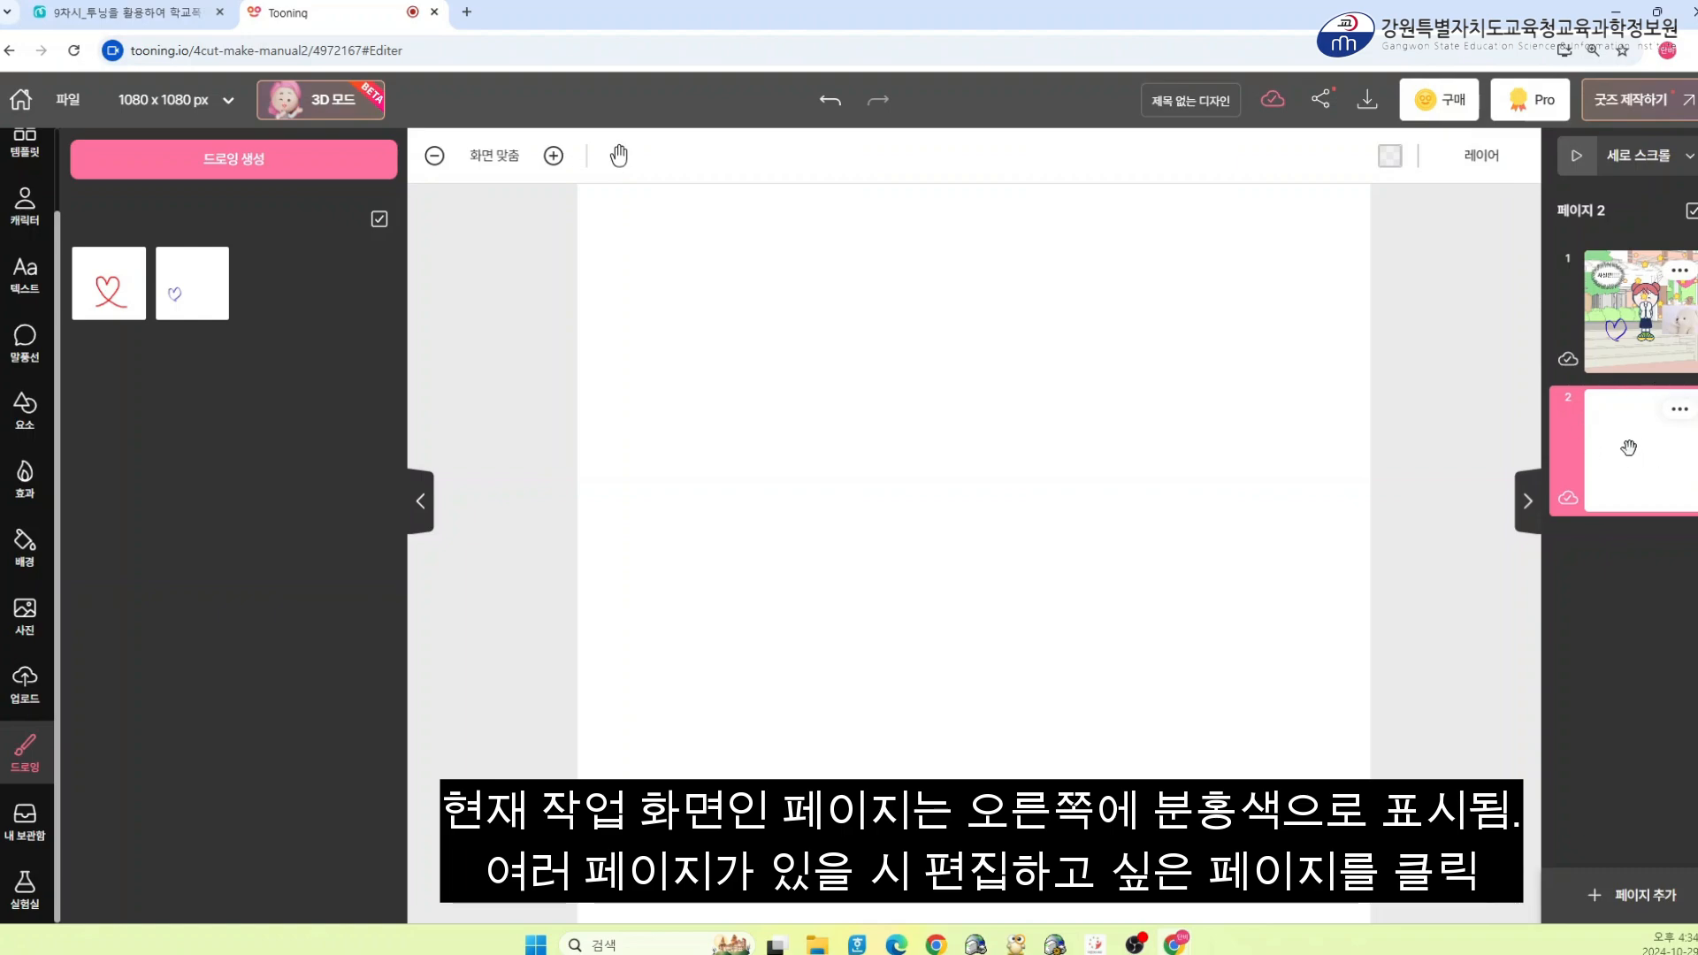
scroll(1389, 443, "right", 3)
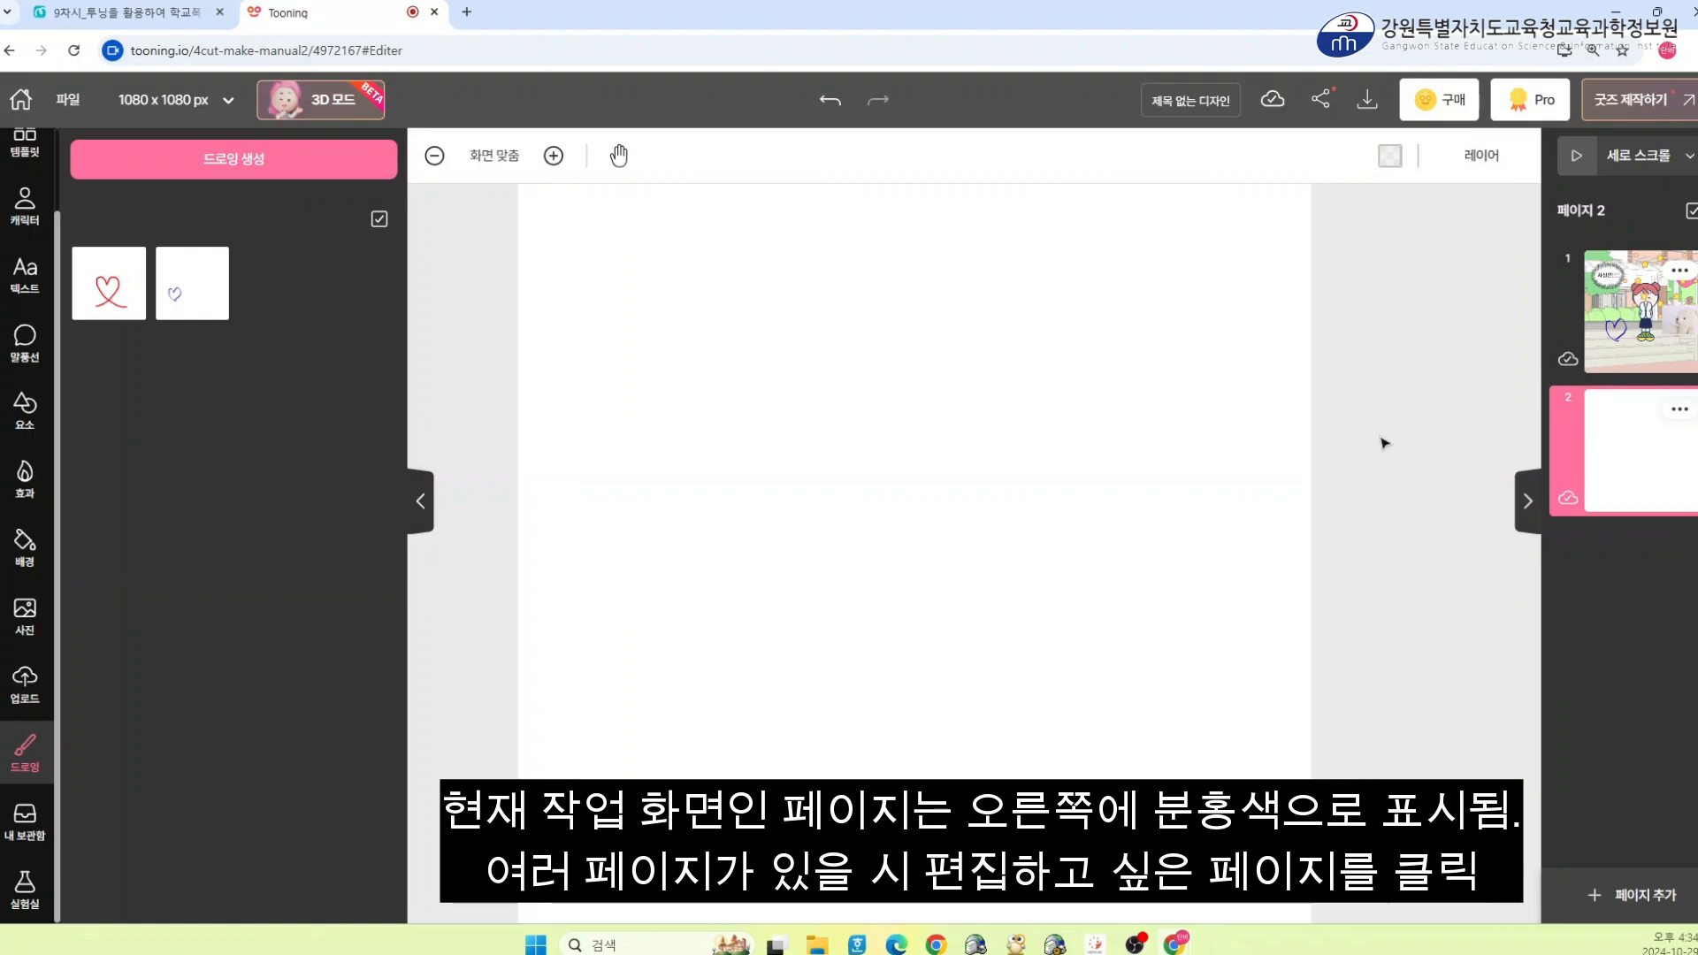
scroll(1385, 443, "left", 1)
left_click(1630, 281)
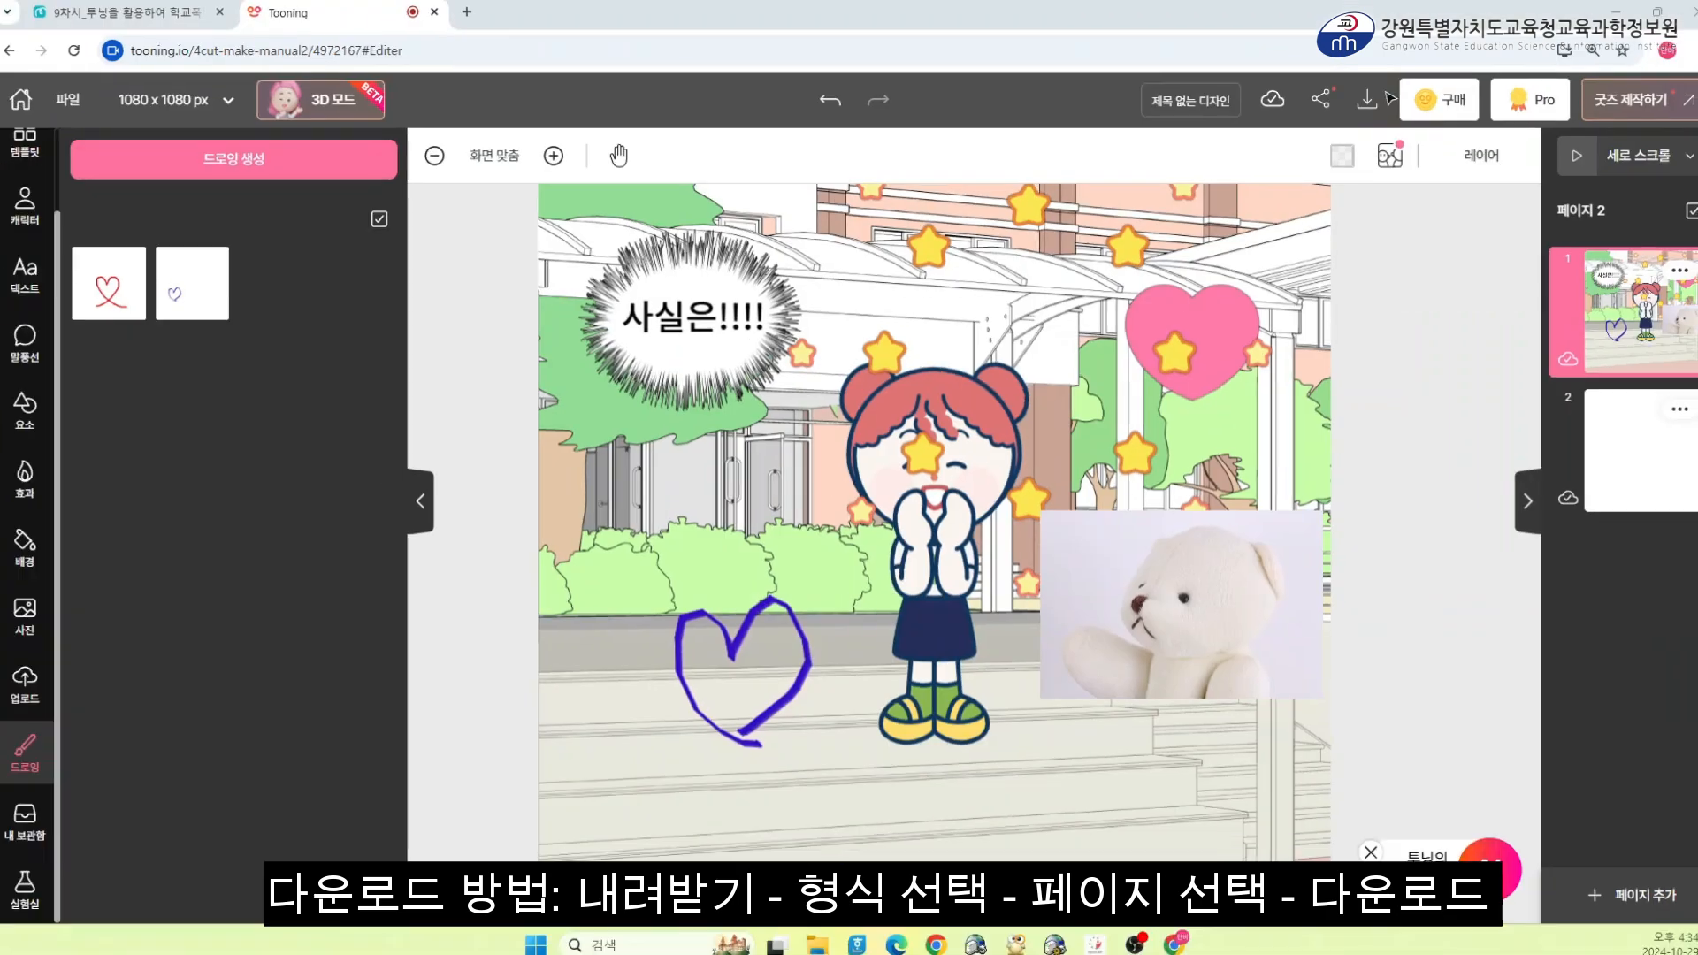
Review the download options for JPG format, page selection and joining pages into one image, then close the dialog
left_click(1358, 131)
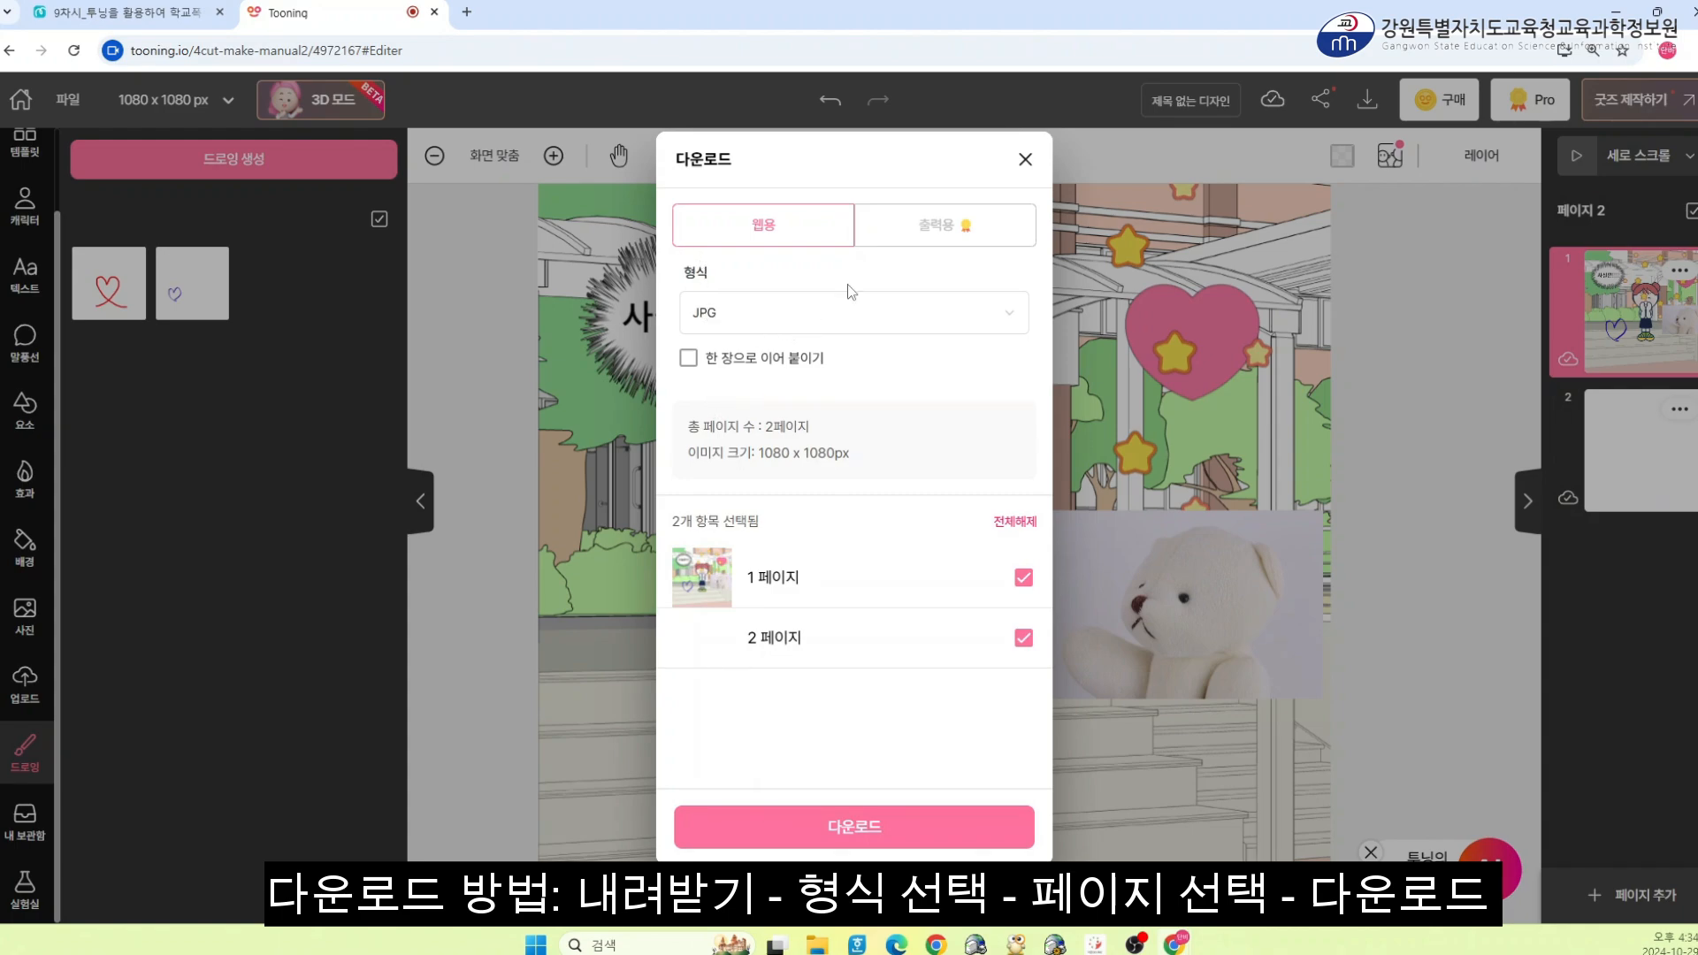
left_click(1004, 327)
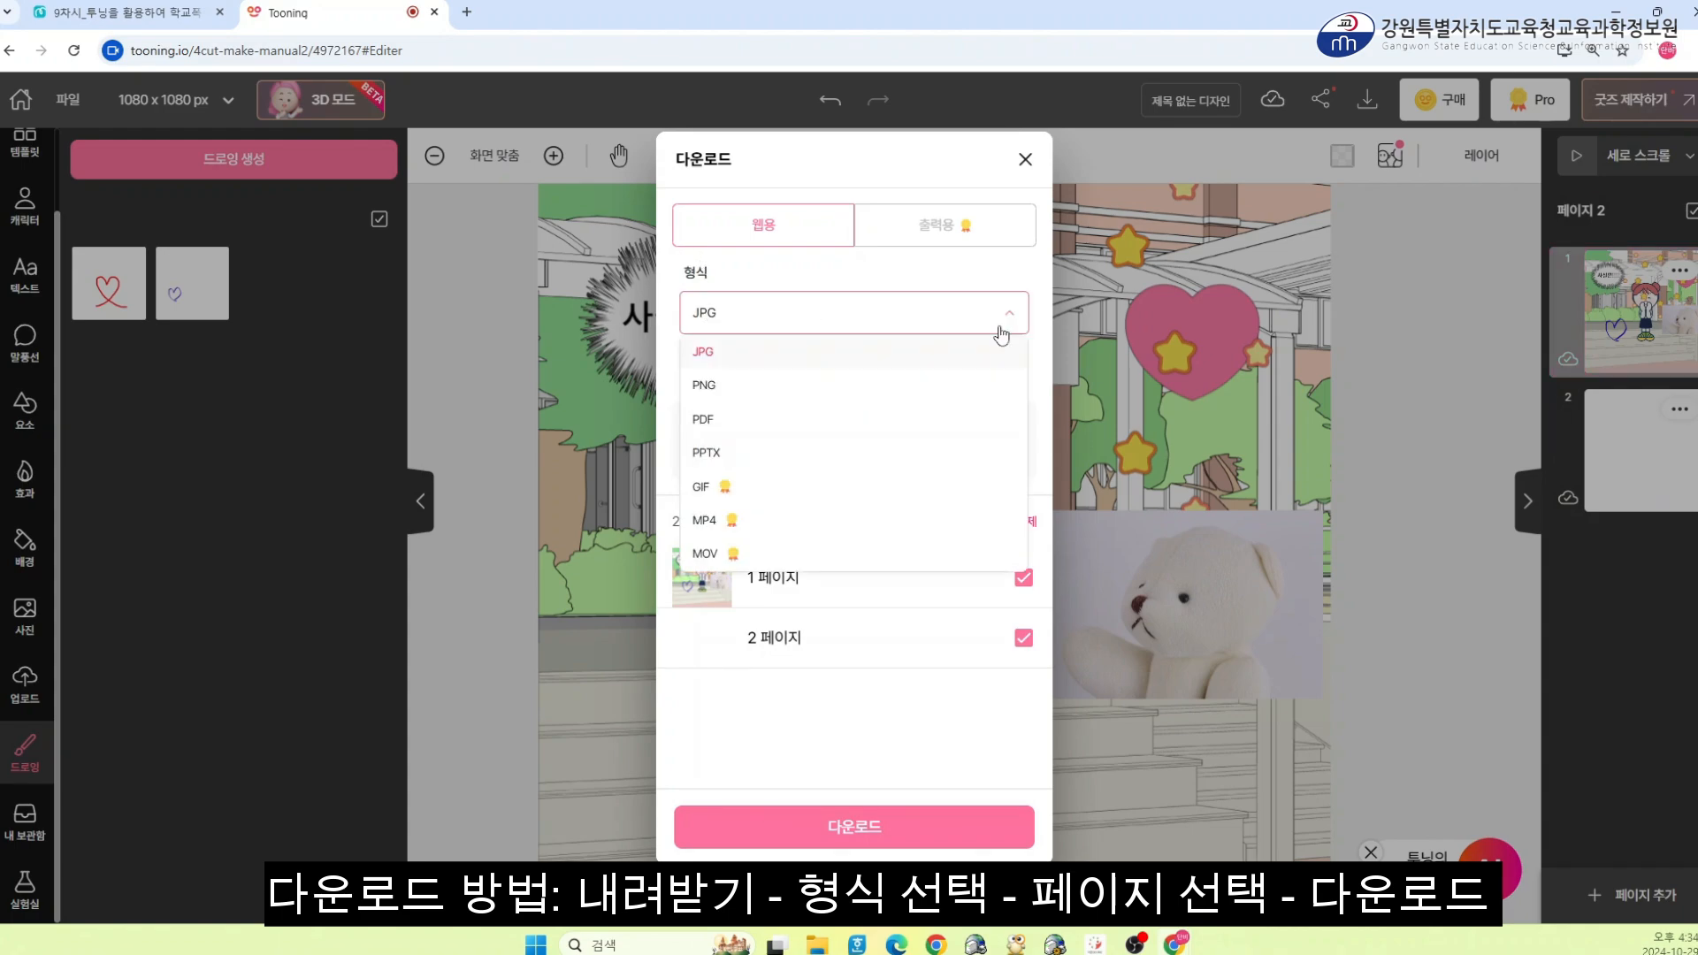
left_click(1009, 328)
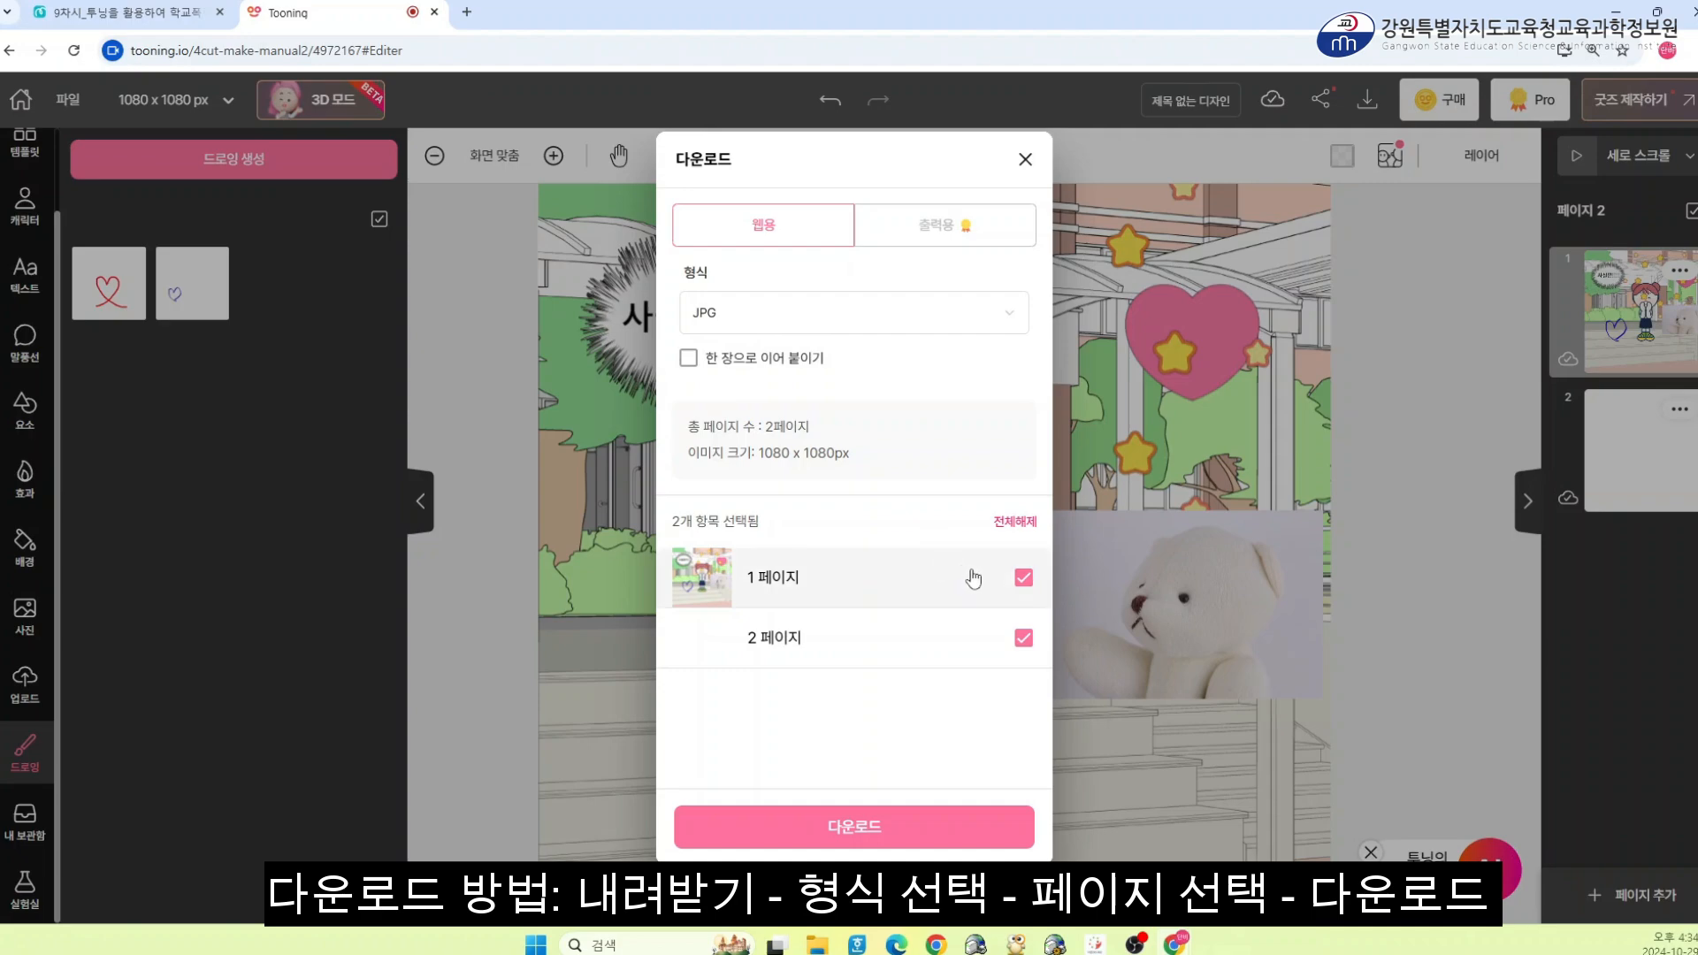
left_click(1024, 637)
left_click(1024, 579)
left_click(1024, 578)
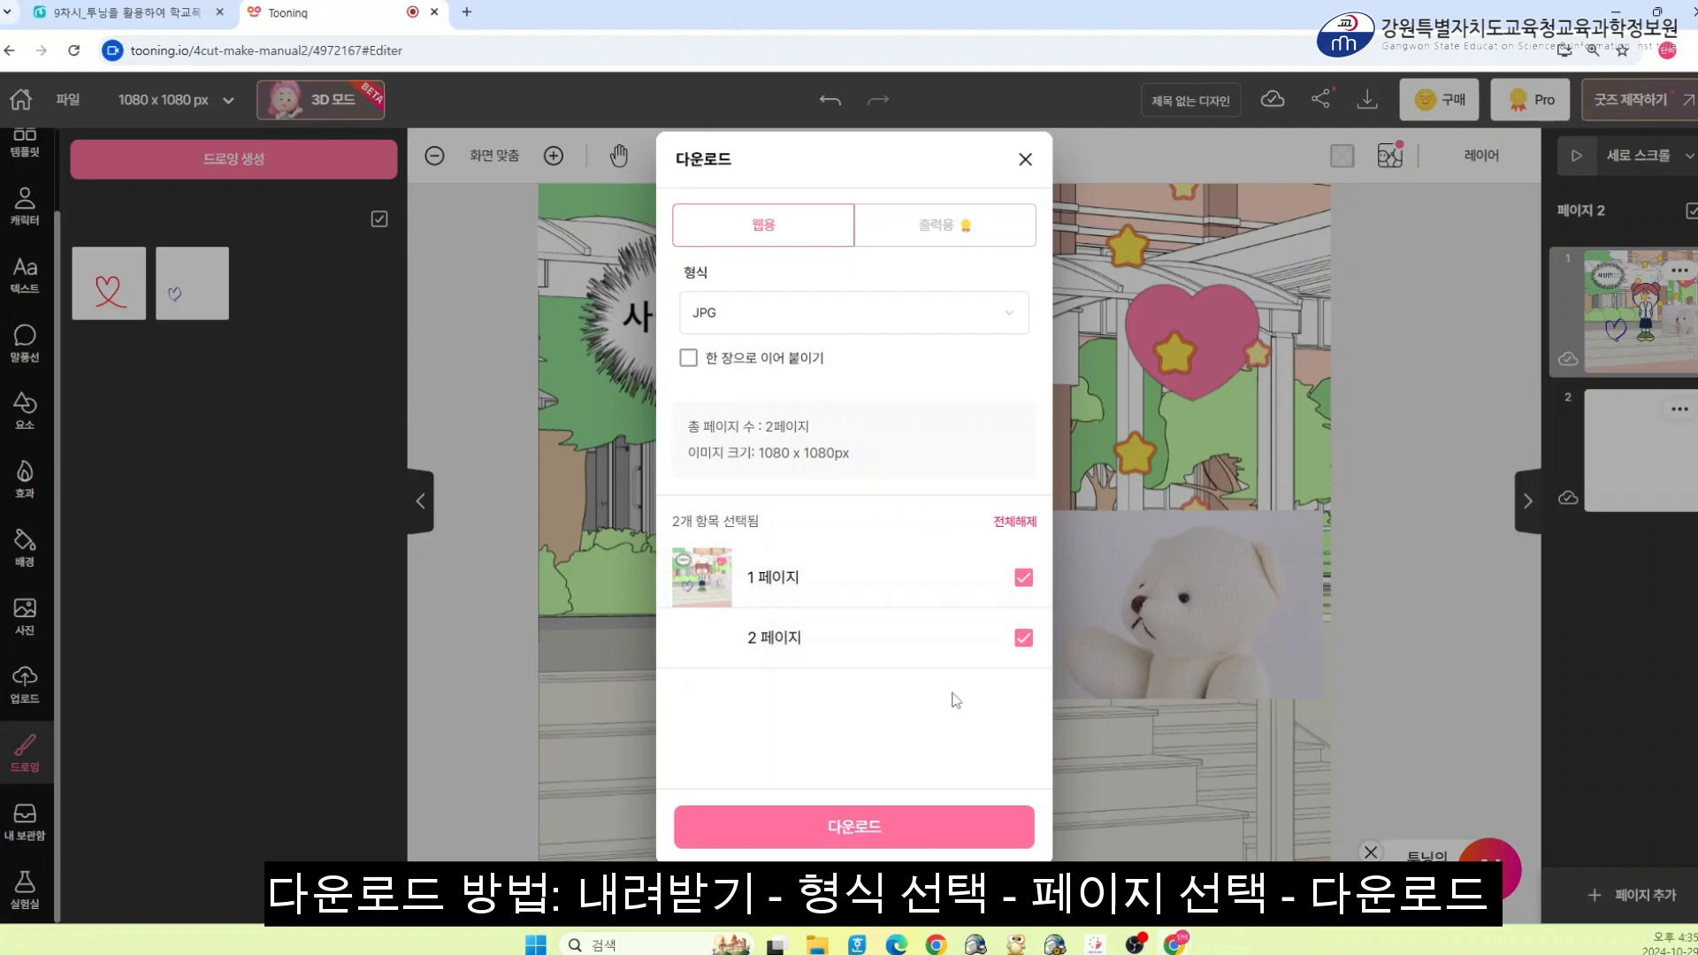
left_click(689, 358)
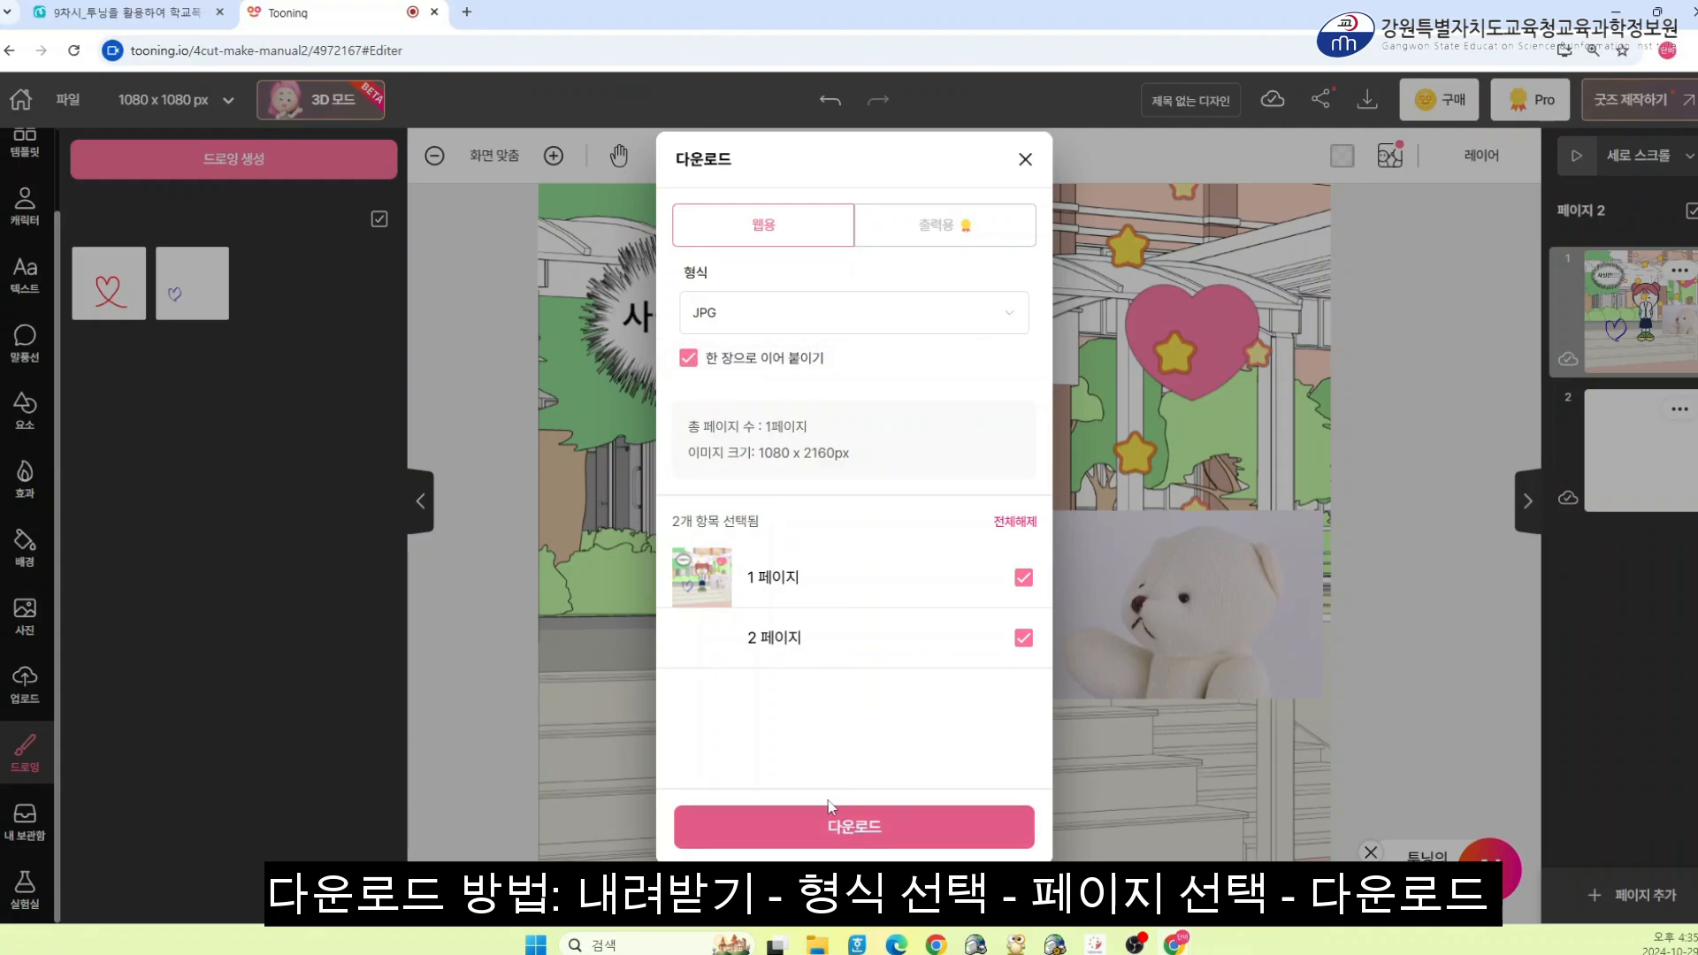
left_click(1026, 161)
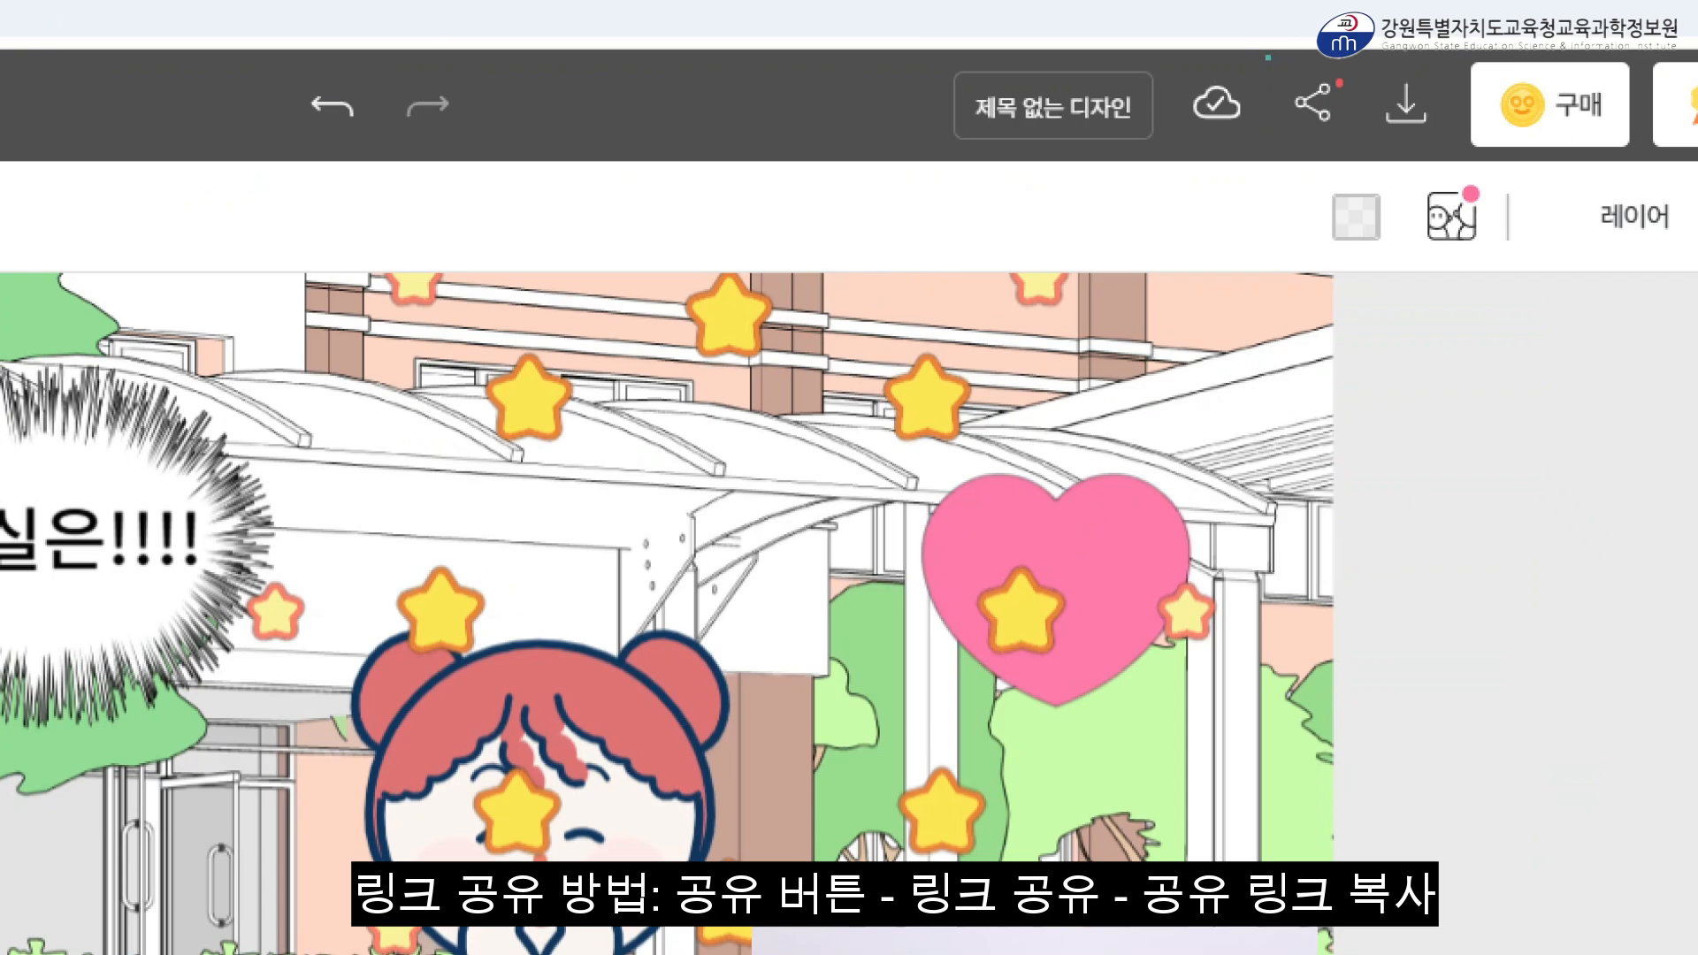
Open link sharing to view the QR code and the share-link copy option
left_click_drag(1263, 53, 1361, 158)
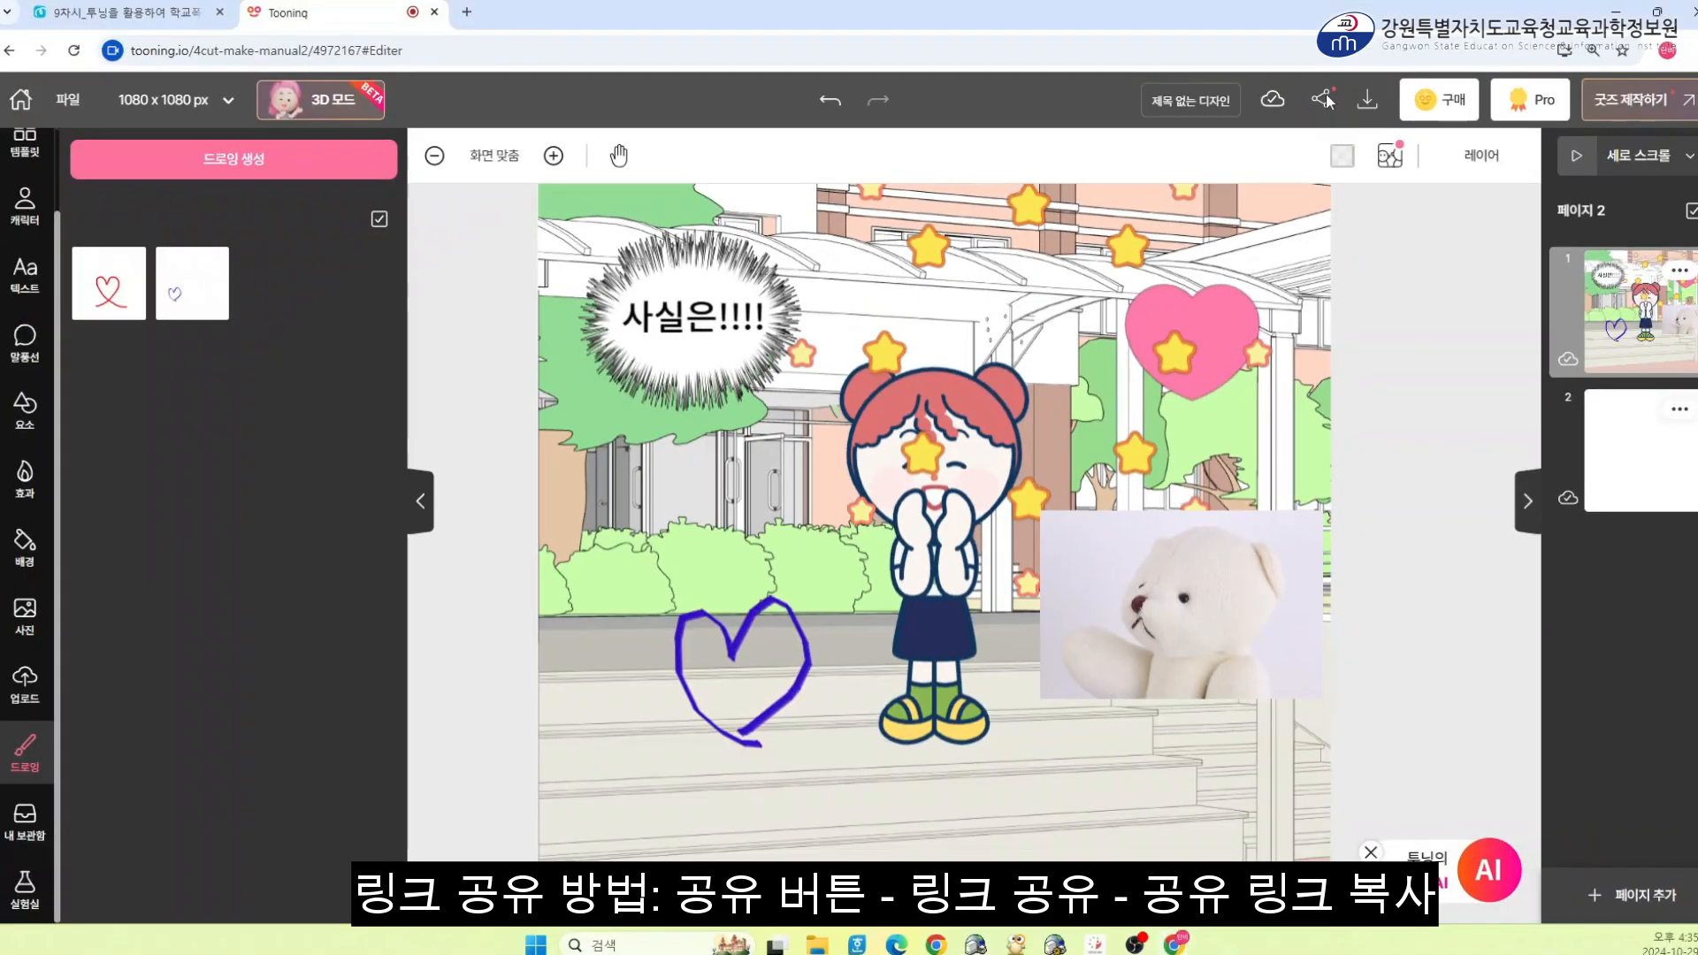
left_click(1313, 104)
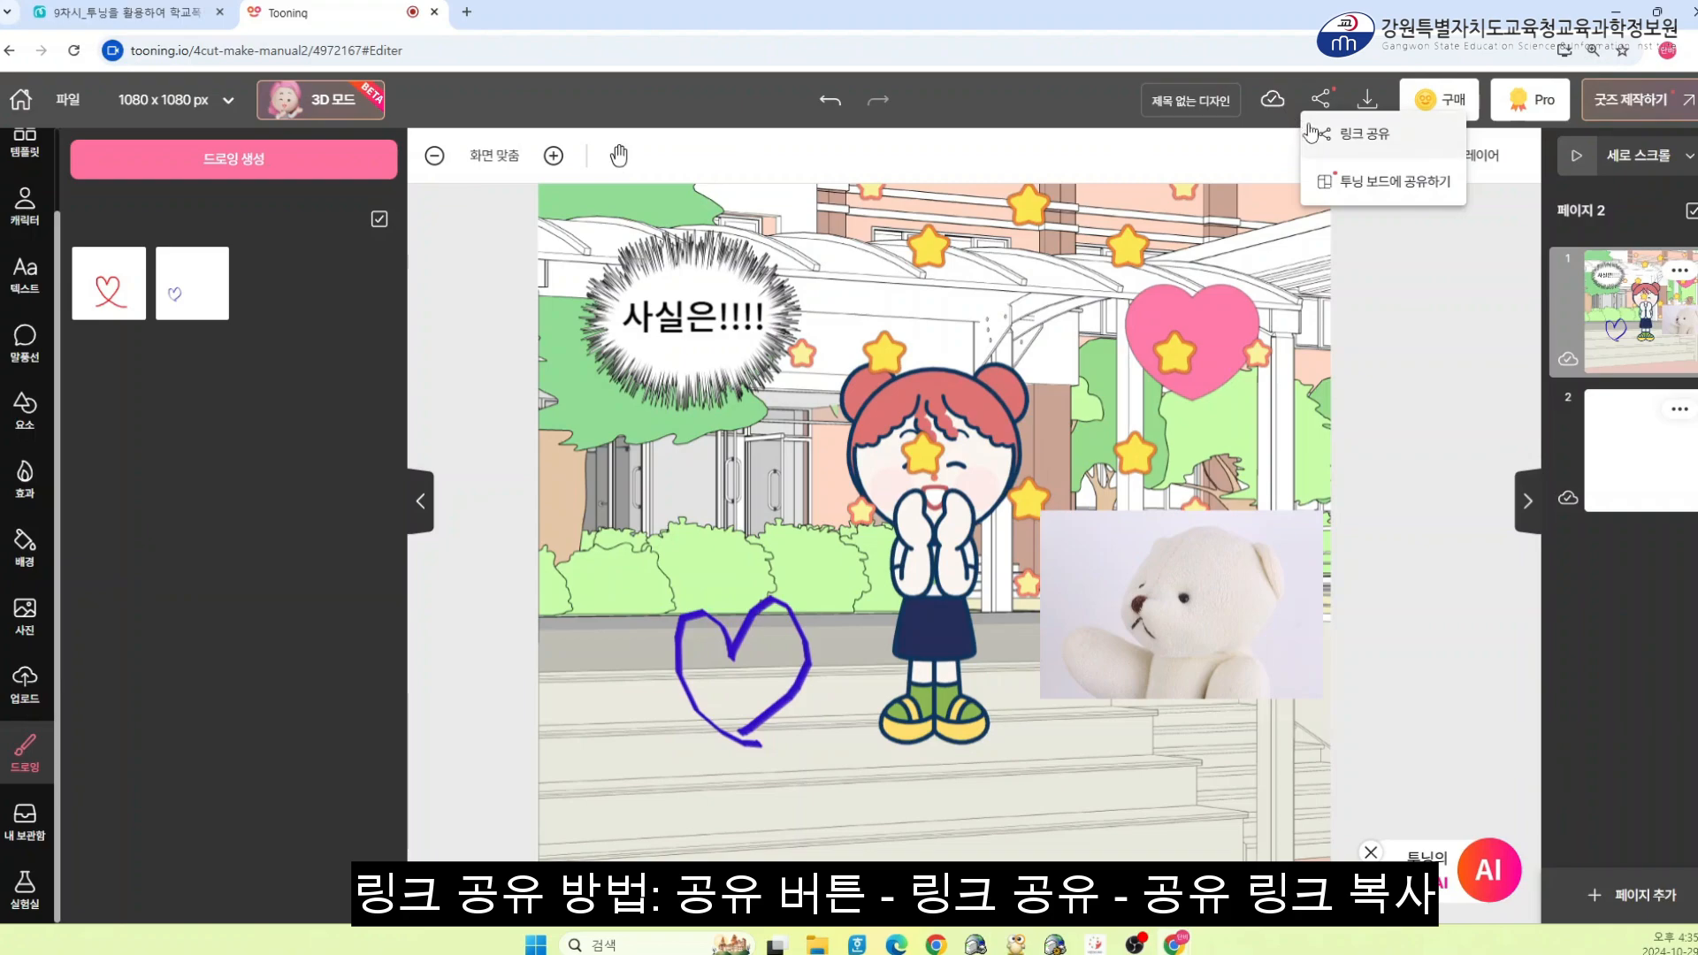
left_click(1380, 150)
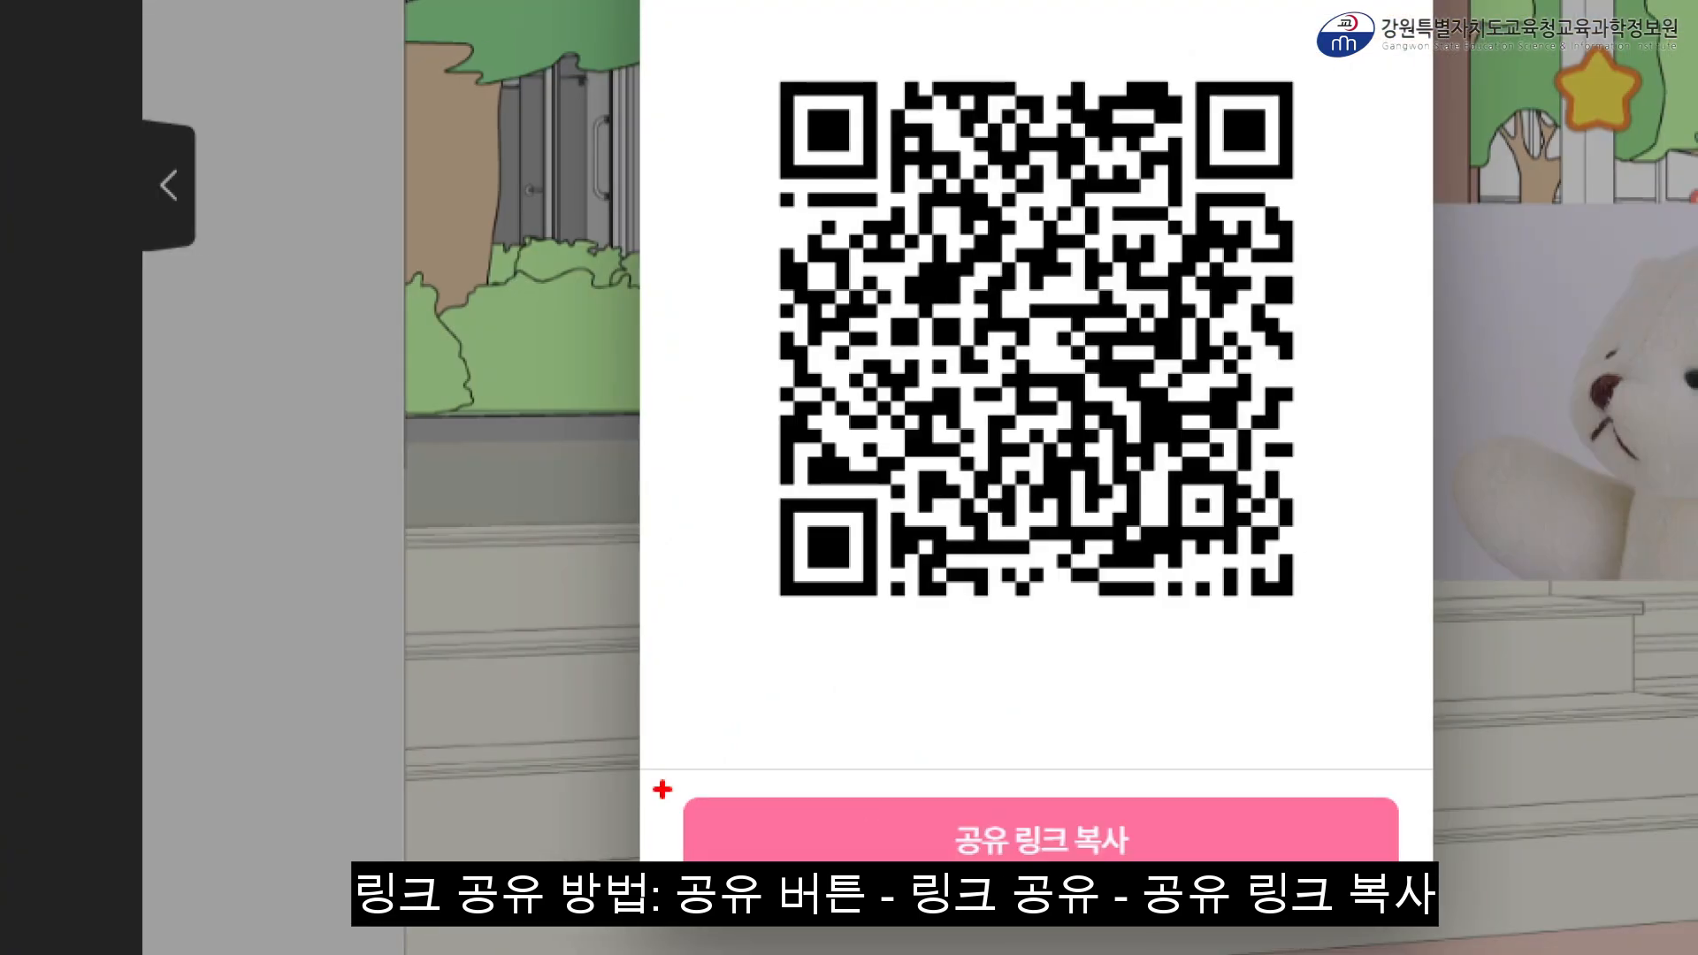
left_click_drag(662, 785, 1426, 884)
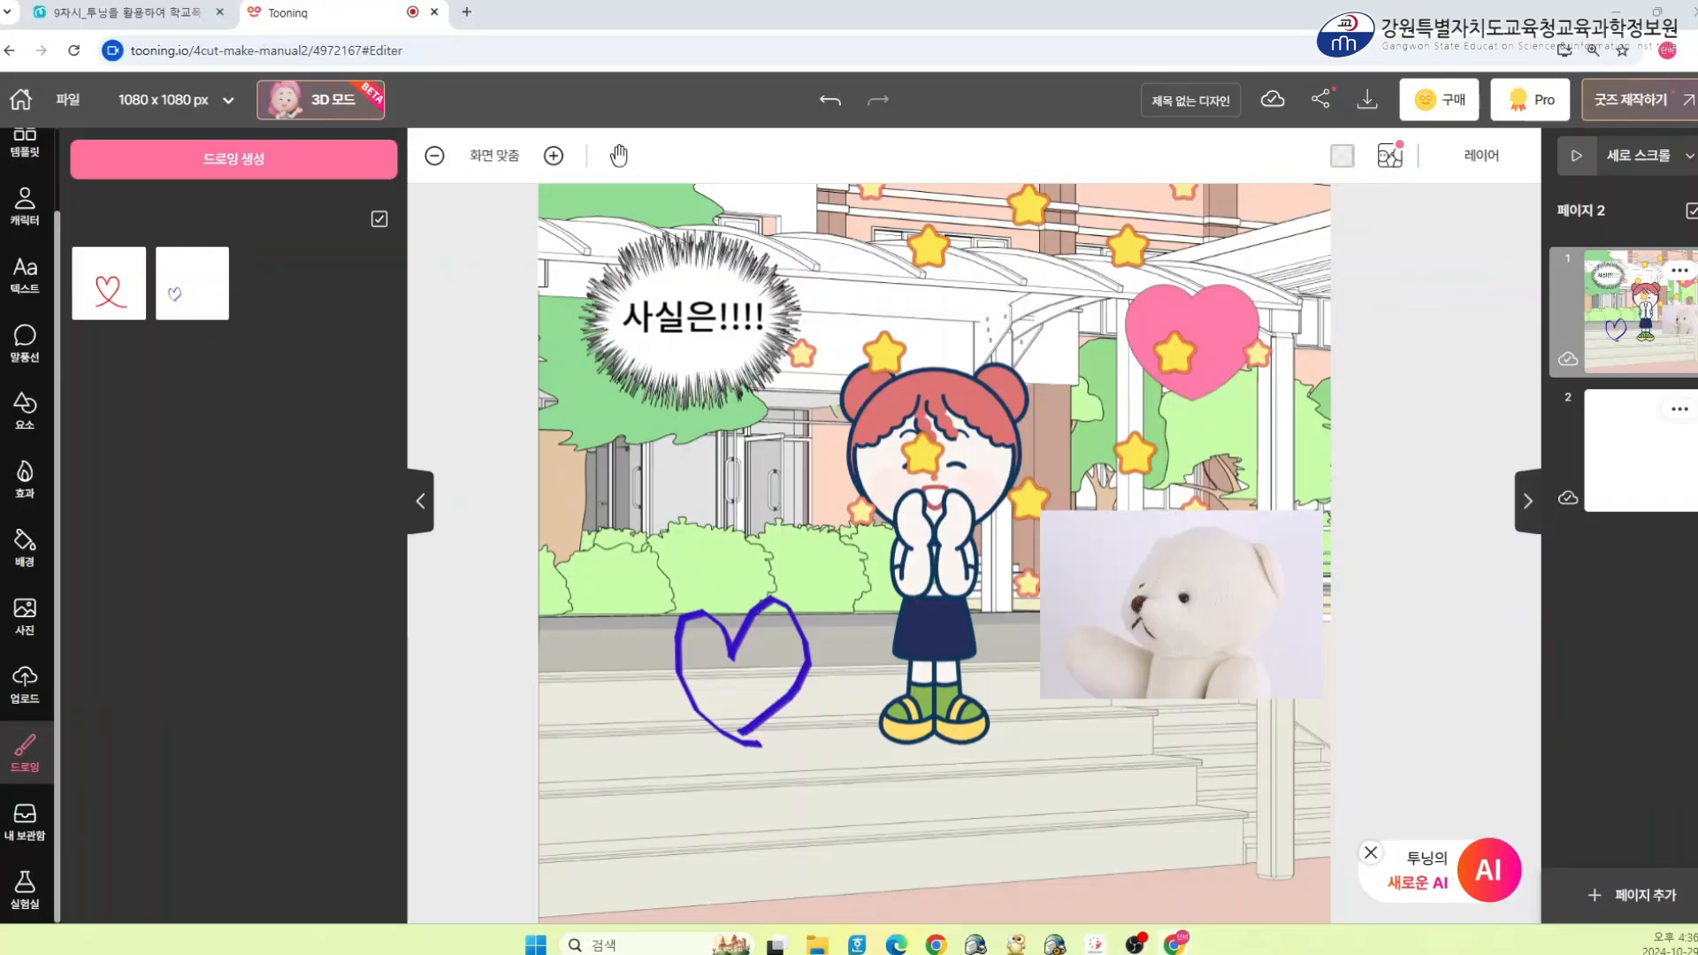
Open sharing to the Tooning board and choose entering a shared link or code
left_click(1324, 105)
left_click(1351, 181)
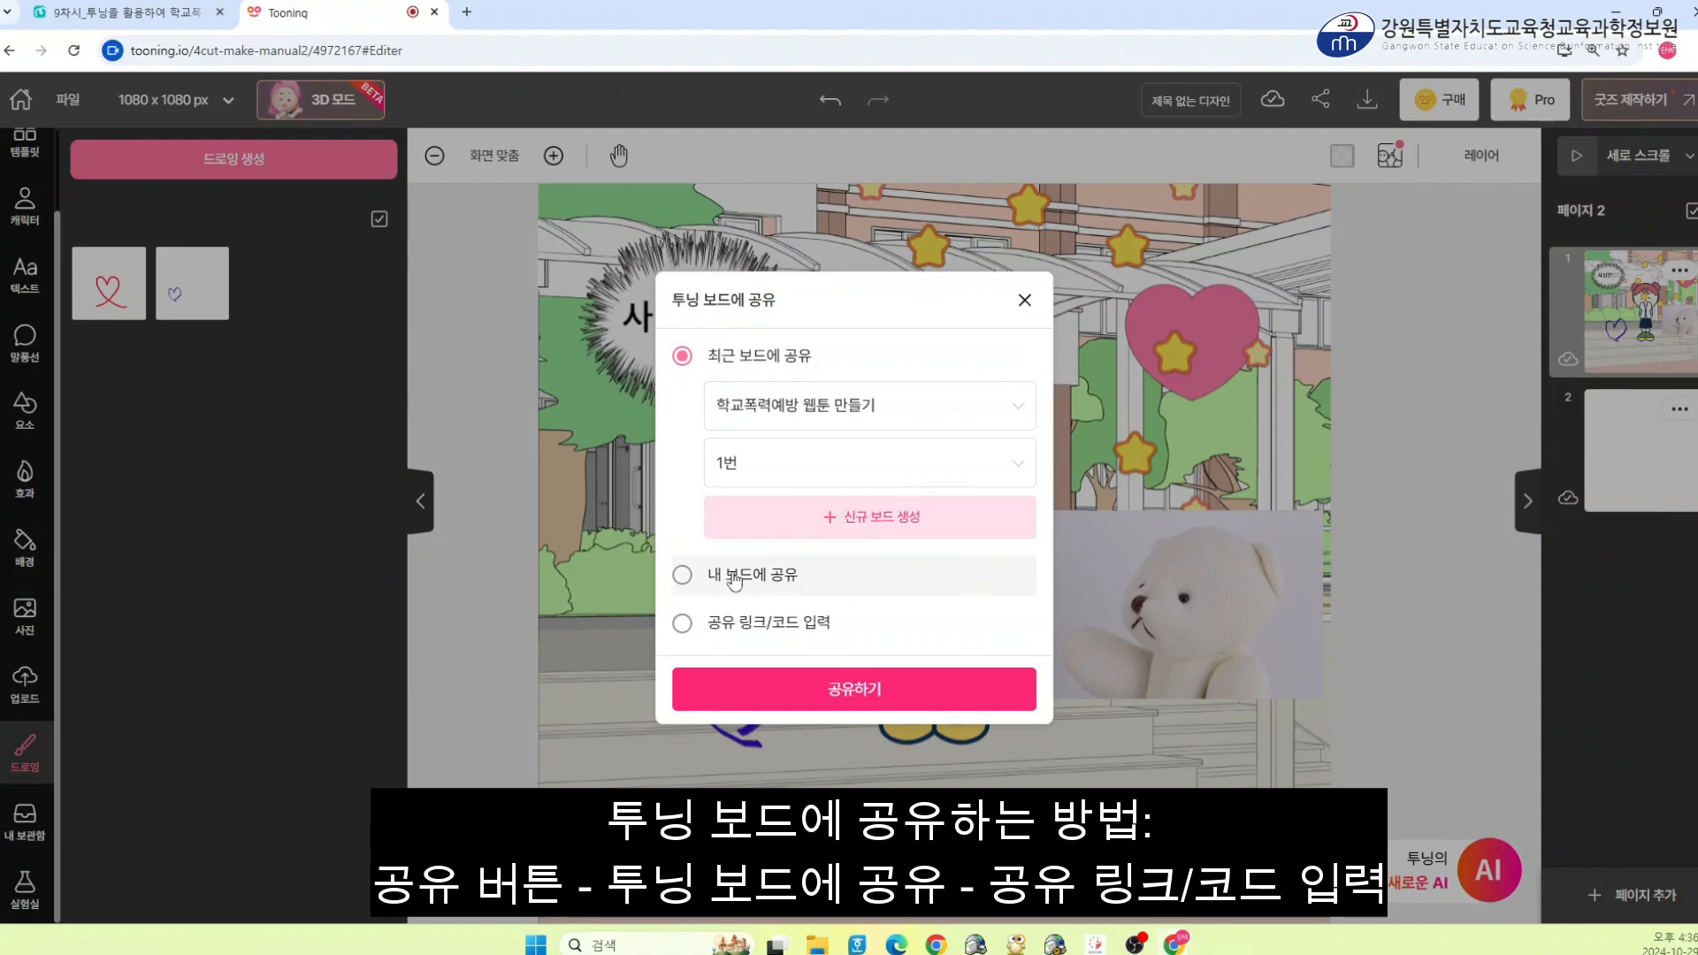
left_click(697, 620)
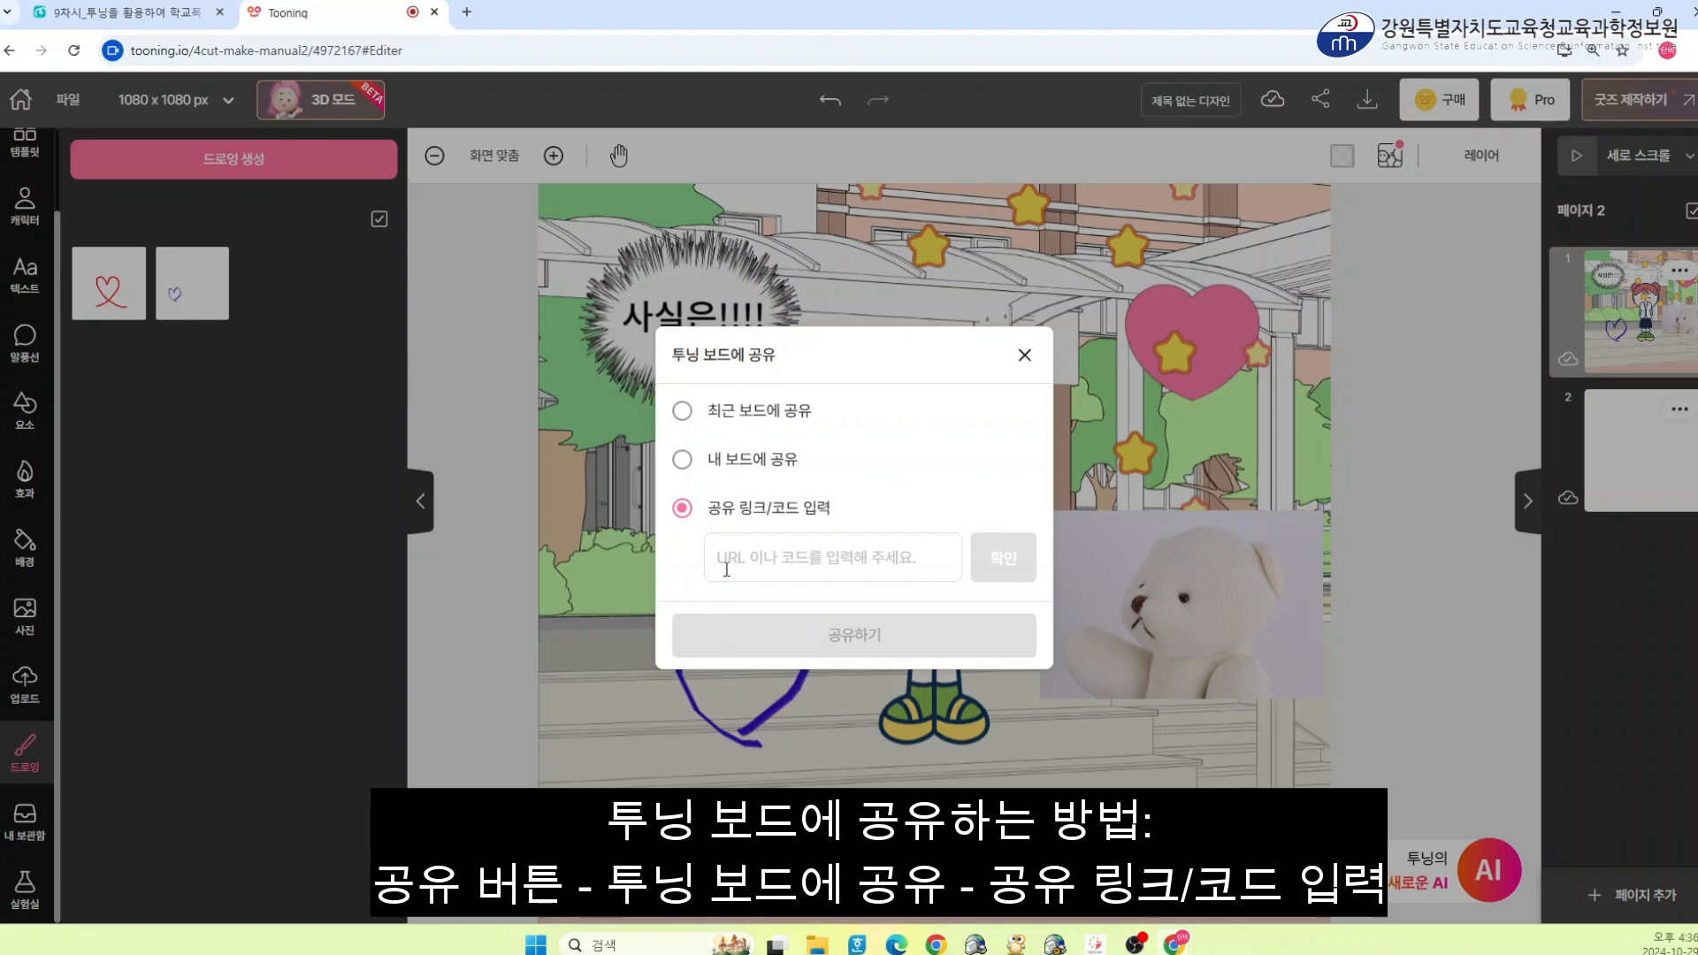
left_click(726, 568)
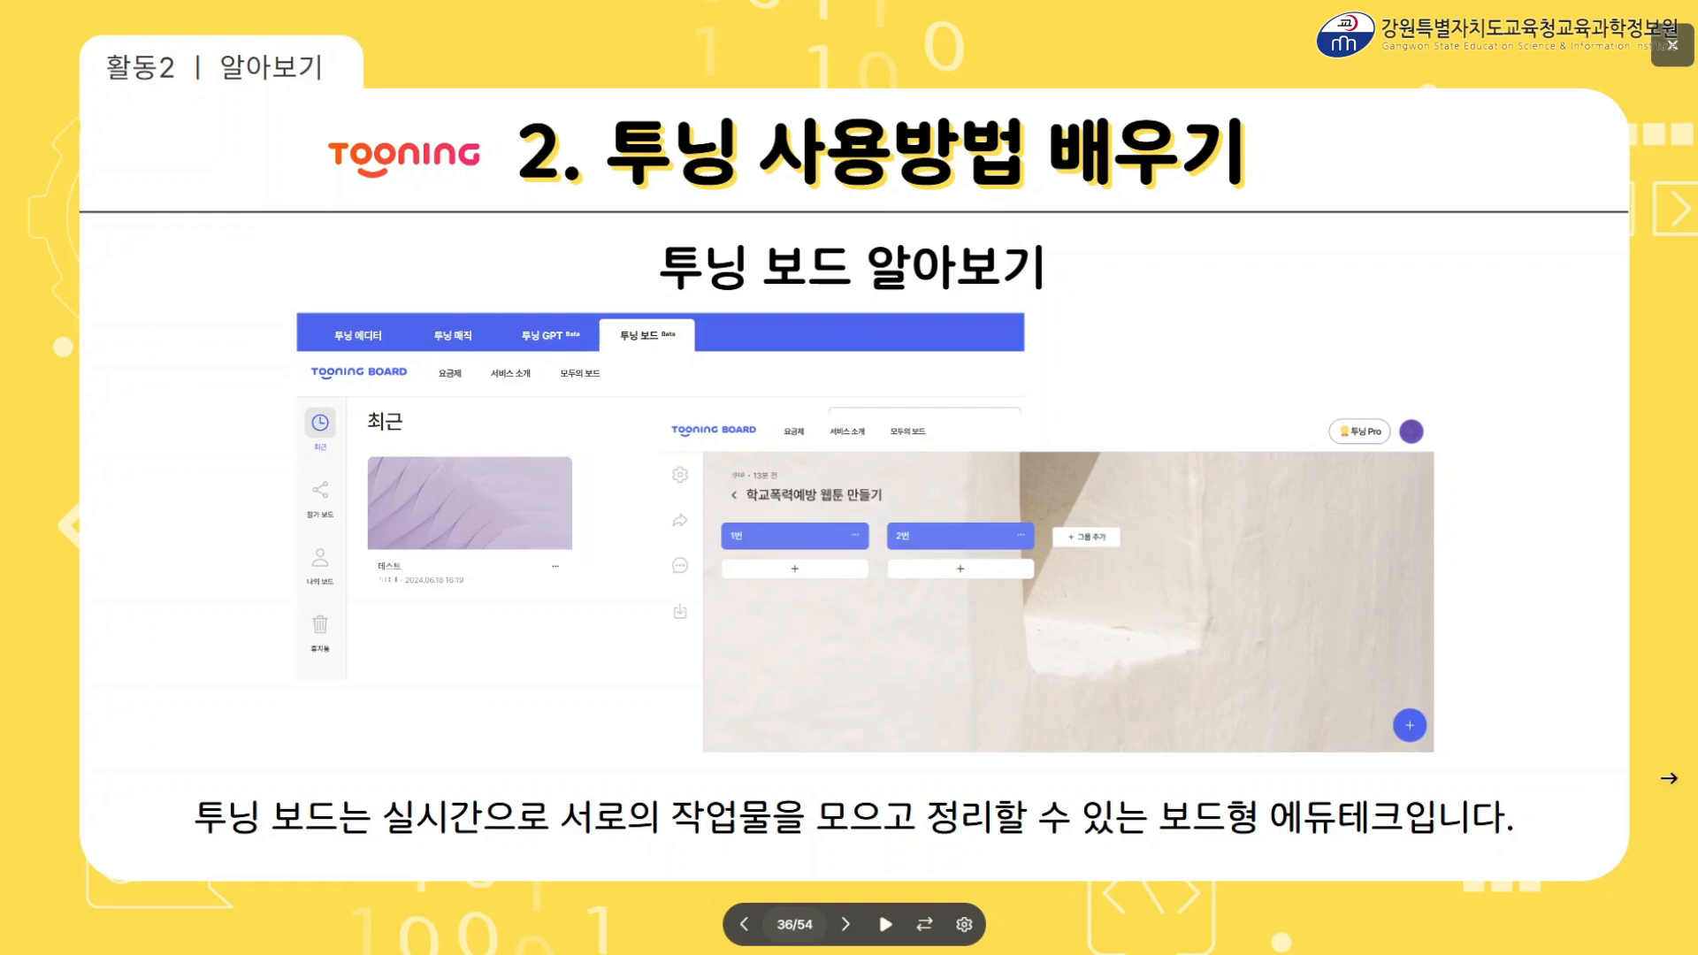
left_click(1670, 778)
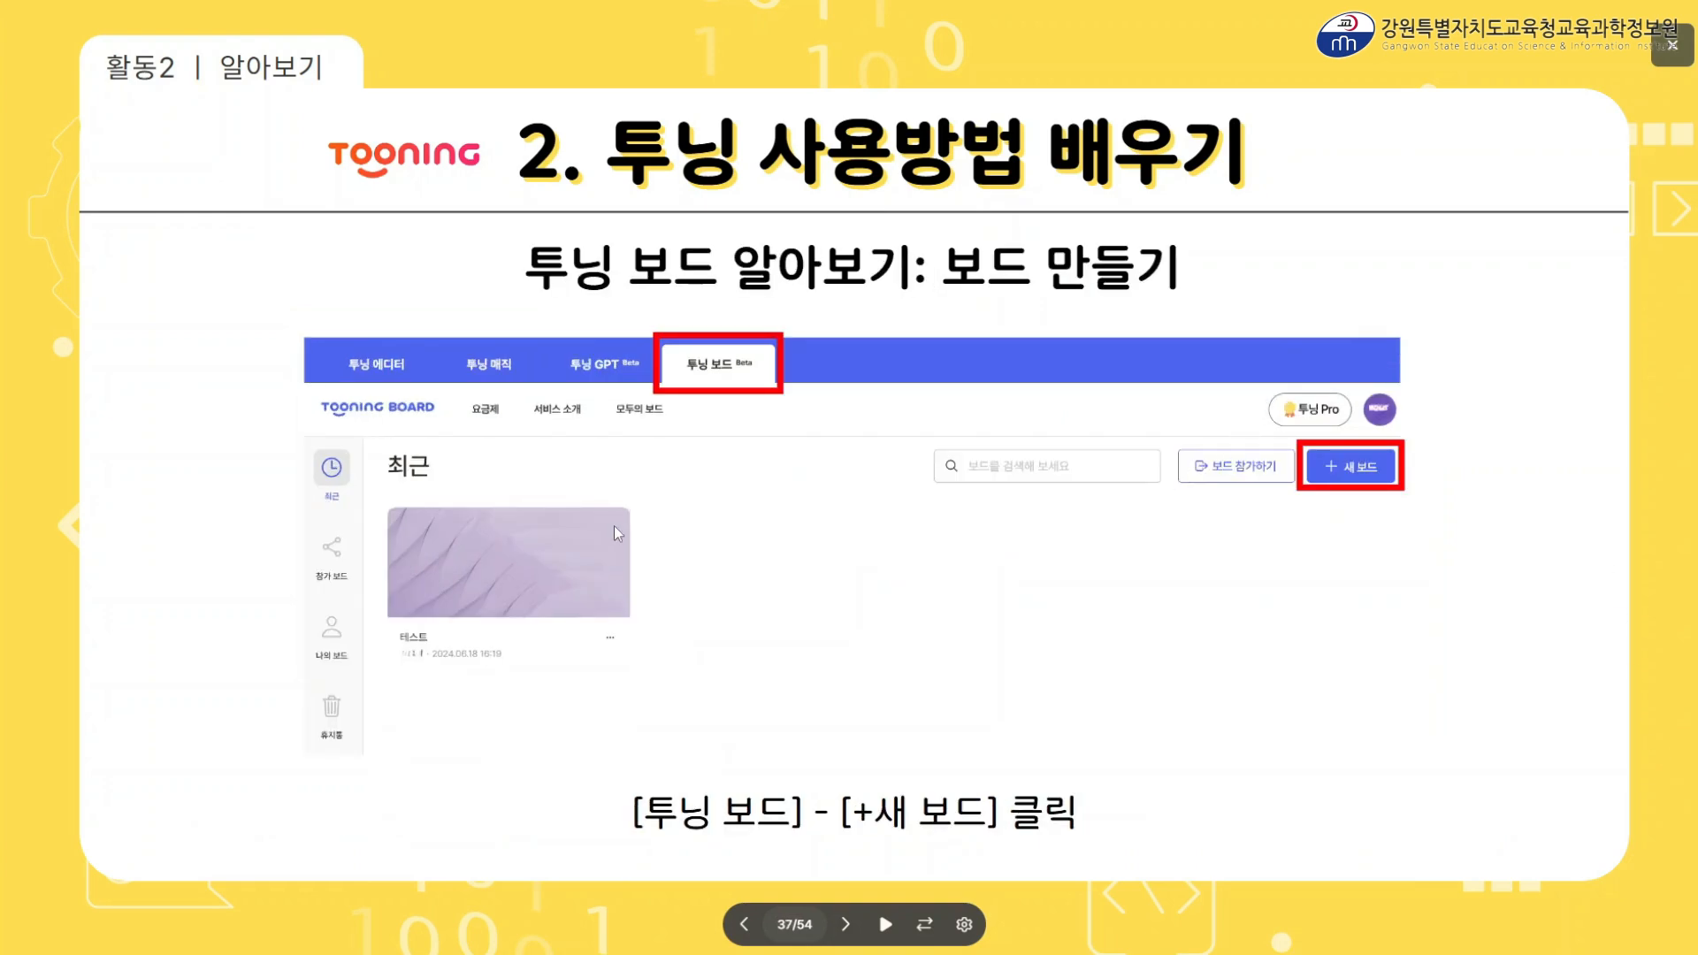